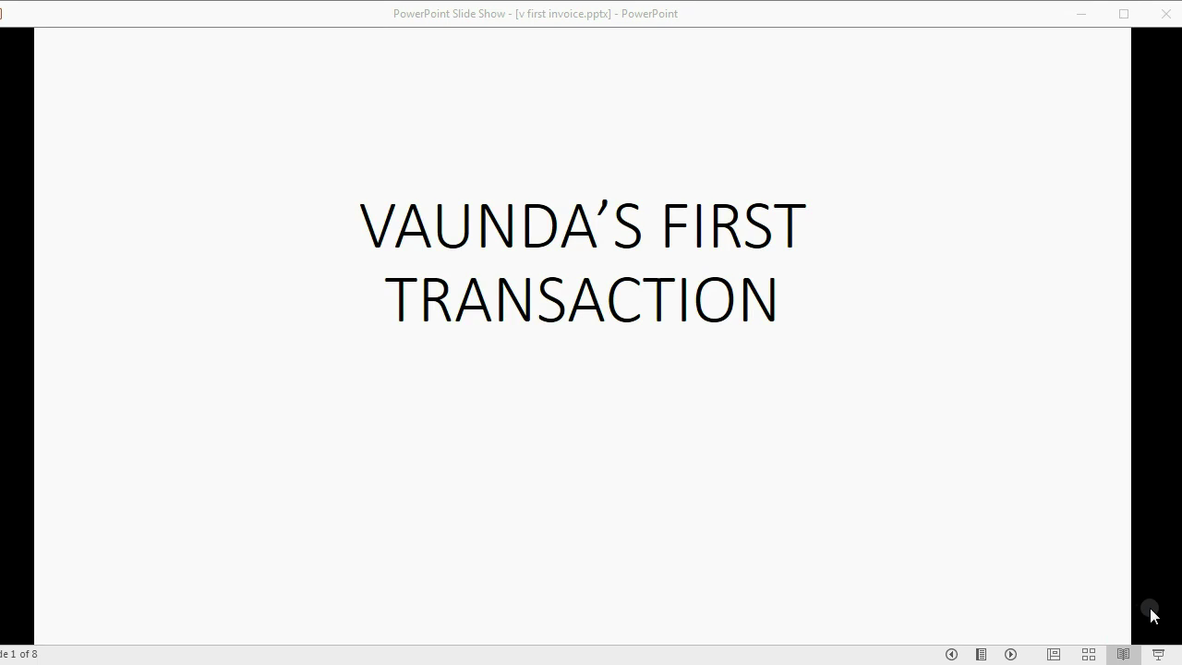
{"action": "left_click", "coordinate": [1013, 654]}
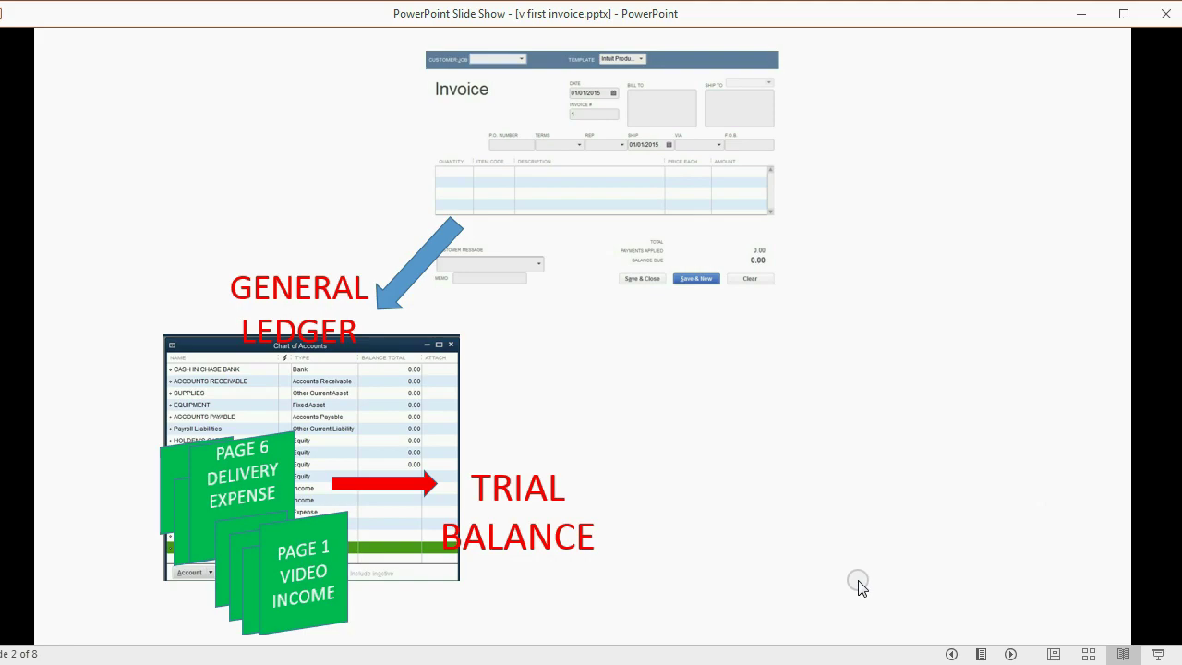
- Switch to QuickBooks Online and display the Accountant Reports category from the full list of reports
{"action": "key", "text": "alt+Tab"}
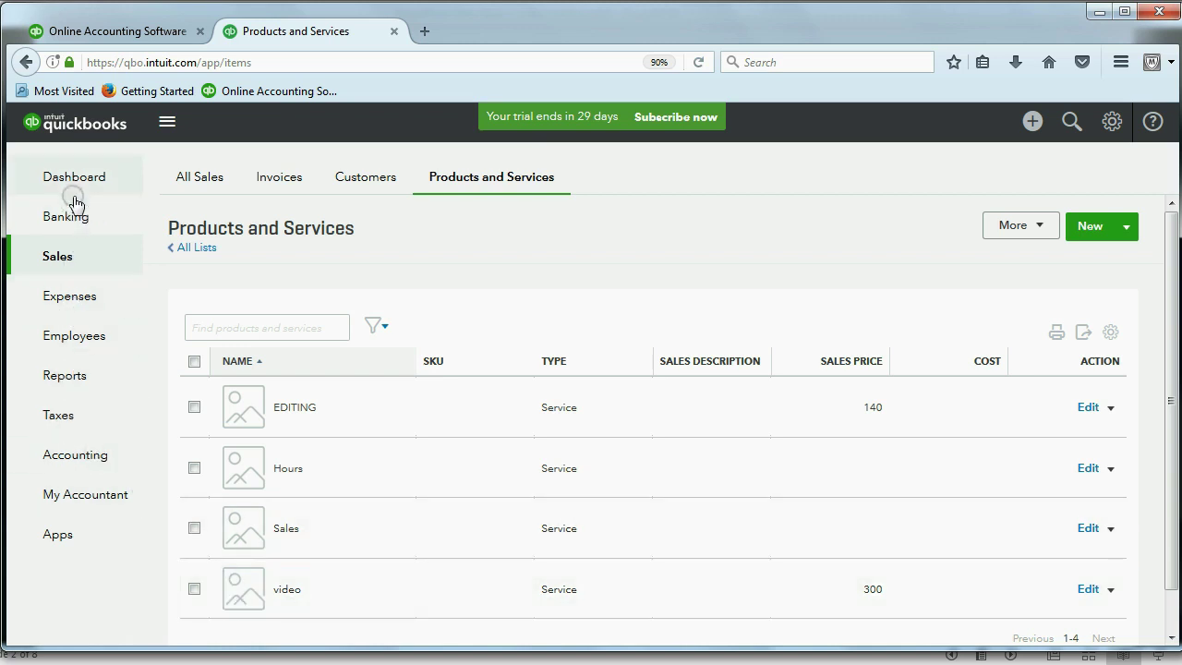
{"action": "left_click", "coordinate": [81, 374]}
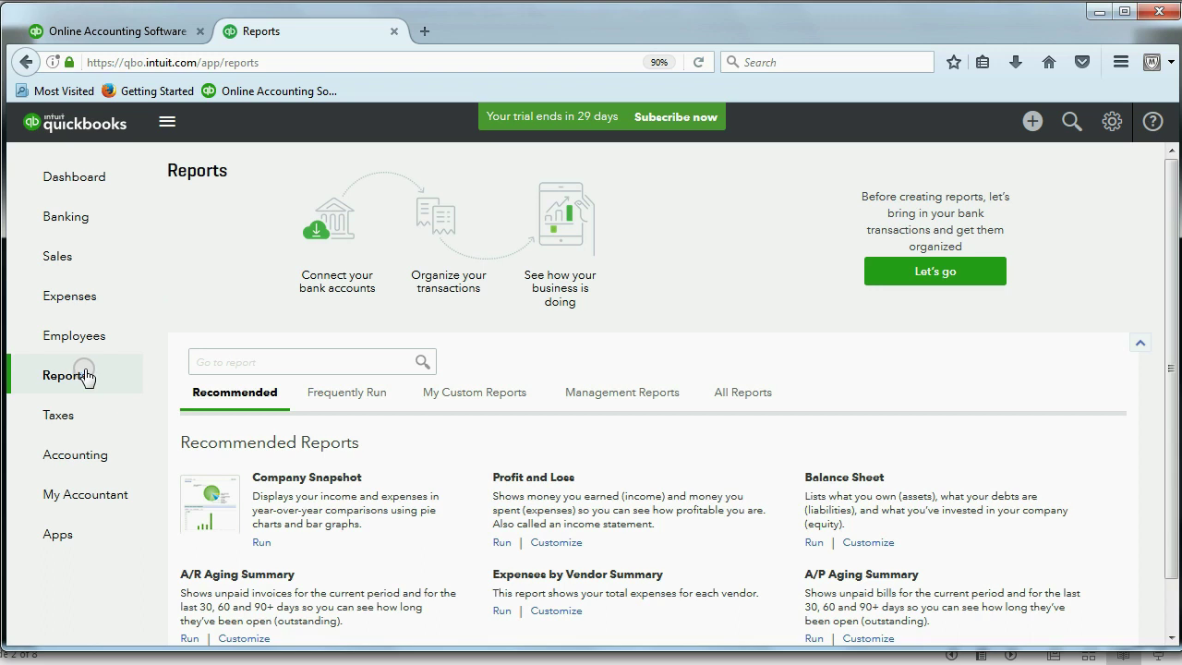
{"action": "scroll", "coordinate": [709, 437], "scroll_direction": "down", "scroll_amount": 1}
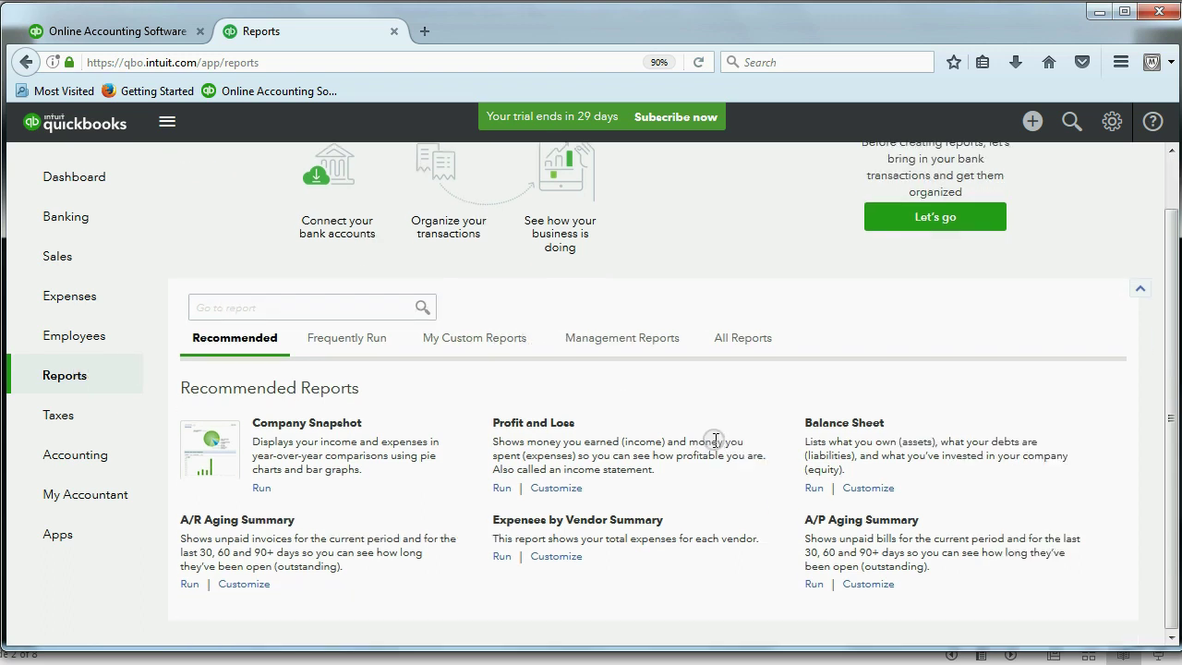
{"action": "scroll", "coordinate": [716, 443], "scroll_direction": "up", "scroll_amount": 1}
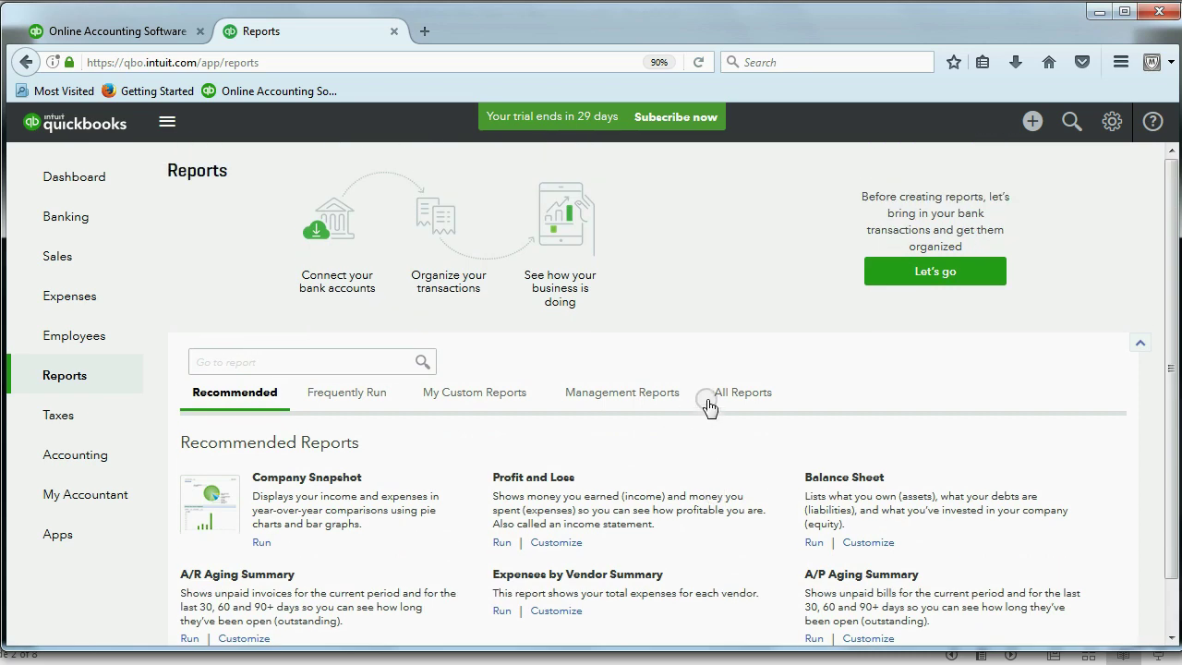
{"action": "left_click", "coordinate": [740, 395]}
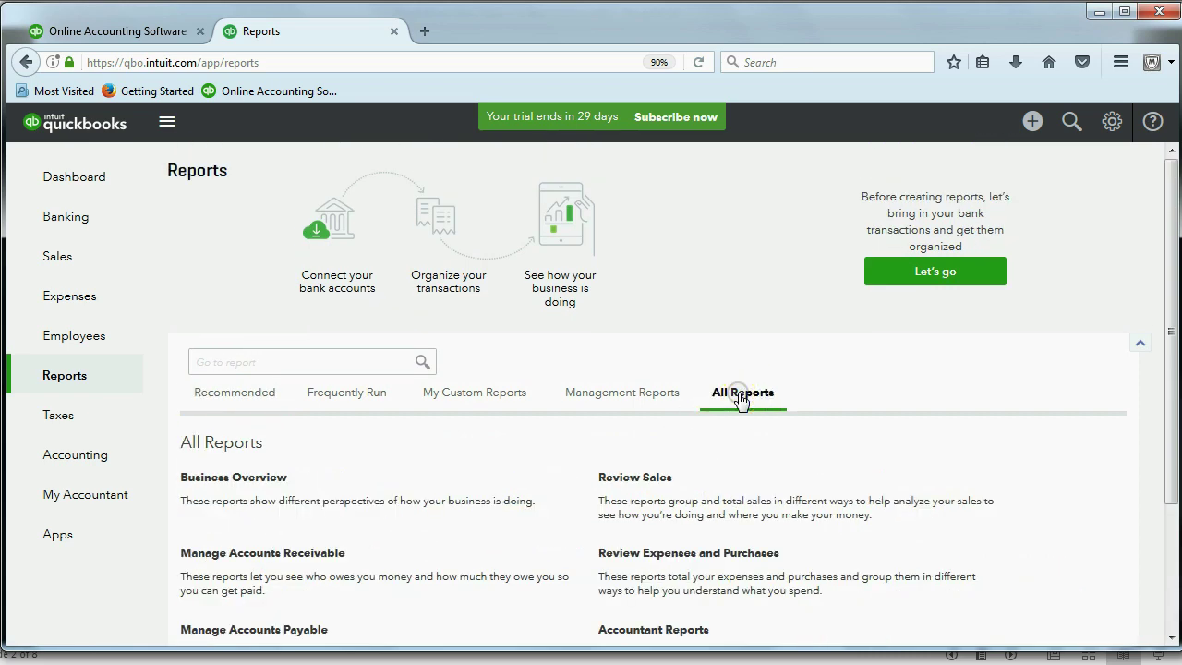
{"action": "scroll", "coordinate": [739, 399], "scroll_direction": "down", "scroll_amount": 3}
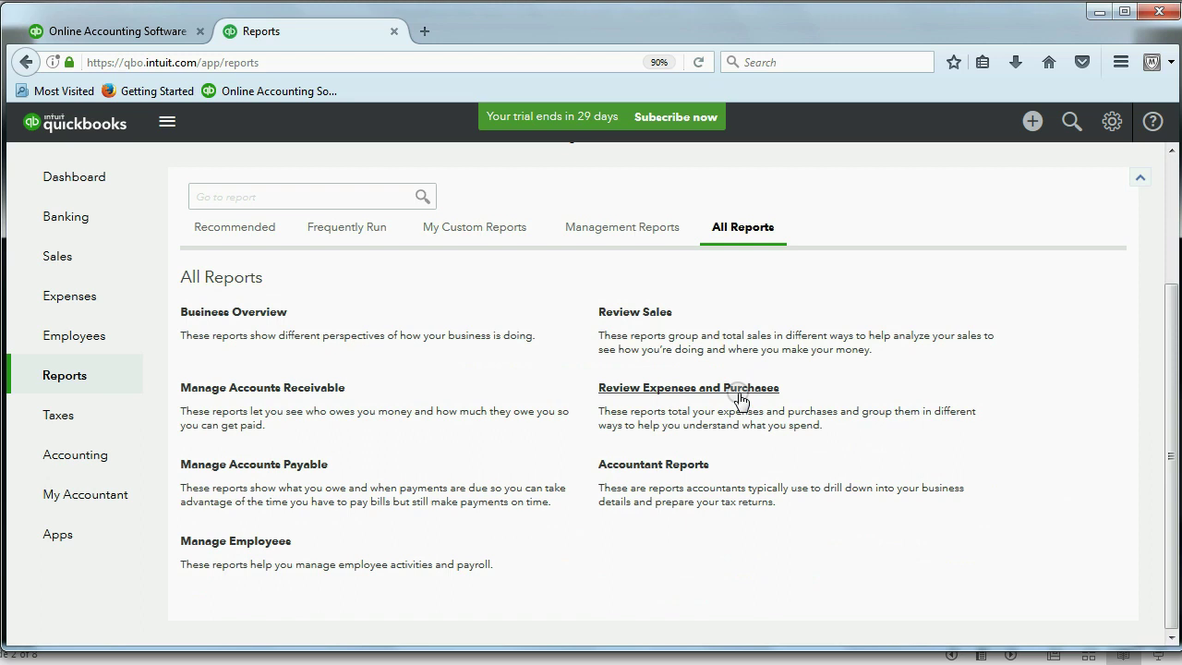
{"action": "left_click", "coordinate": [665, 465]}
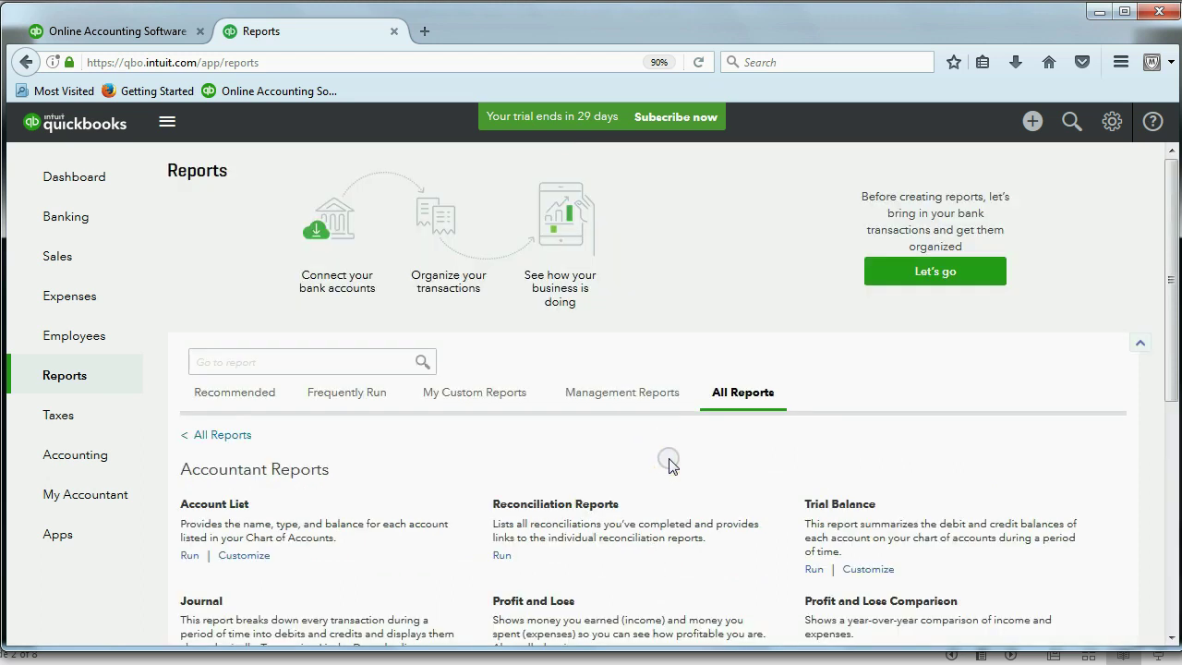
- Run the Trial Balance report from the Accountant Reports and dismiss the introductory tour pop-up
{"action": "left_click", "coordinate": [831, 506]}
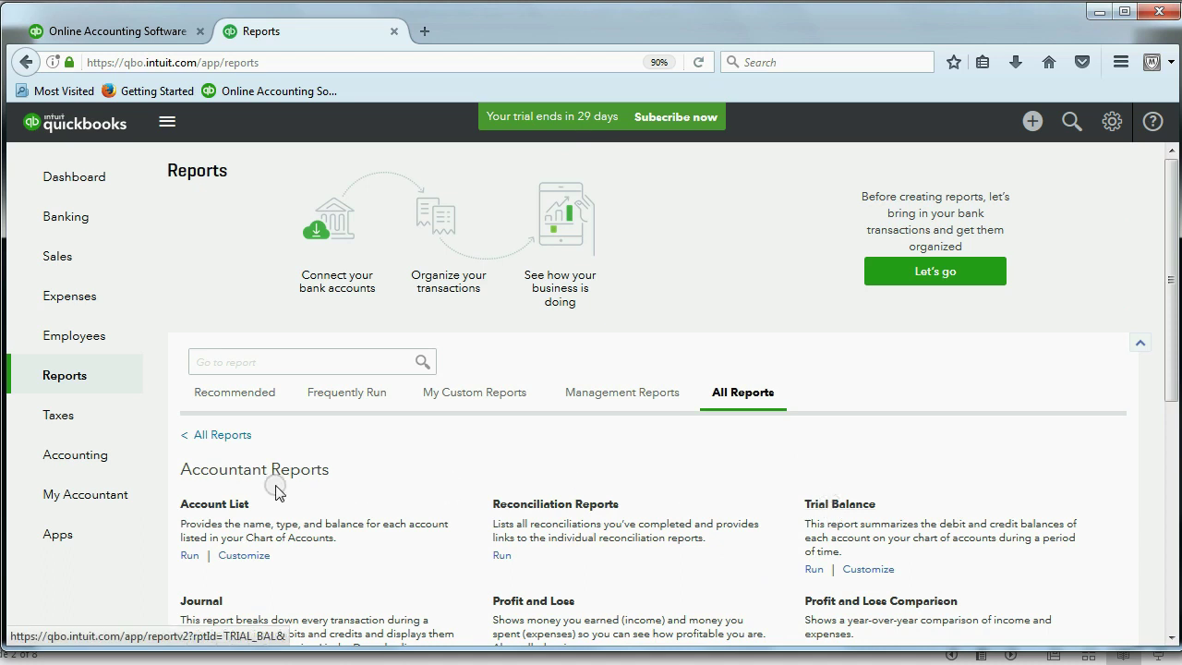
{"action": "left_click_drag", "start_coordinate": [219, 468], "coordinate": [320, 464]}
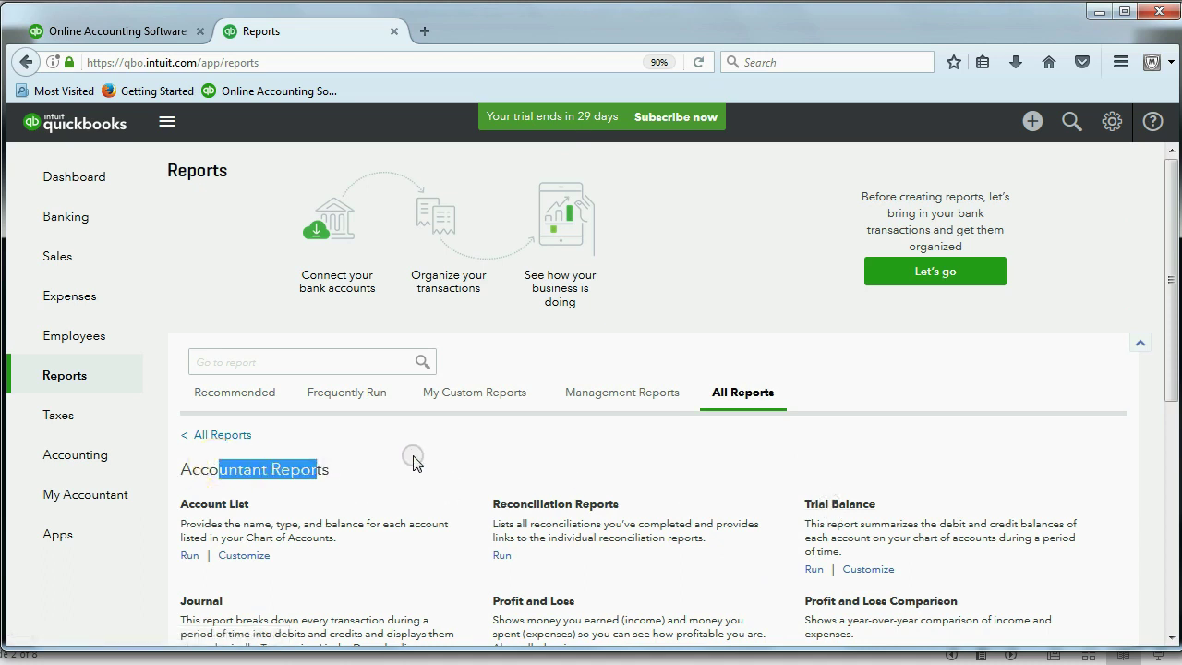
{"action": "left_click", "coordinate": [585, 452]}
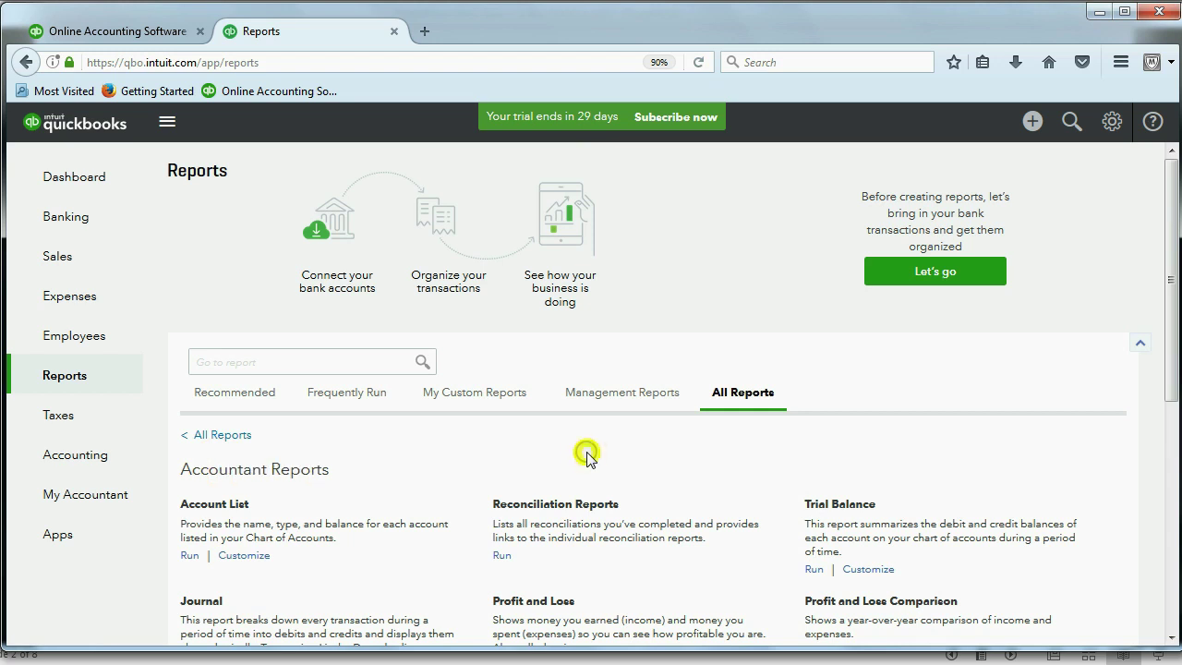
{"action": "left_click", "coordinate": [841, 506]}
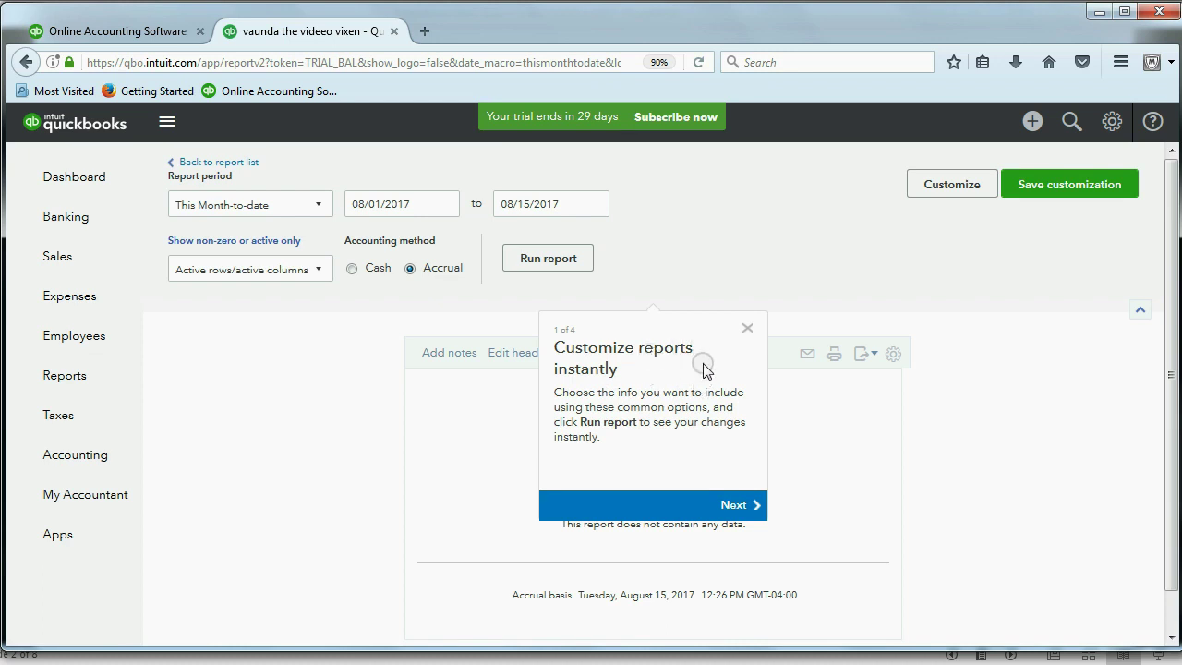
{"action": "left_click", "coordinate": [748, 330]}
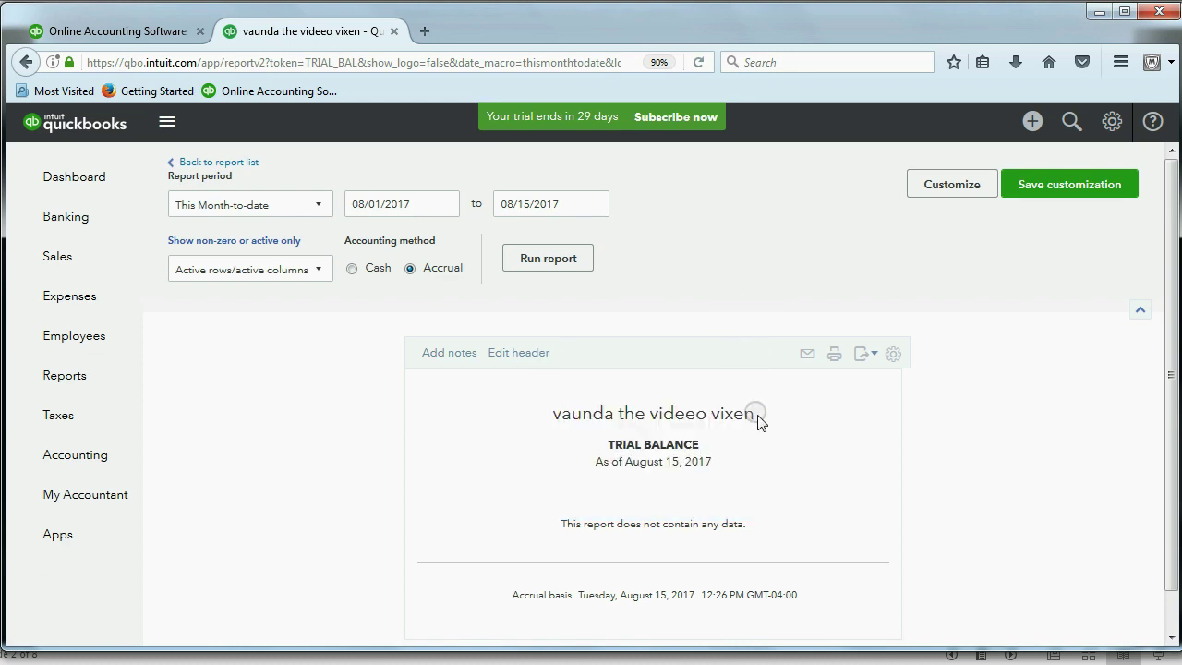
- Examine the Trial Balance report for any account data in the current report period
{"action": "scroll", "coordinate": [823, 430], "scroll_direction": "down", "scroll_amount": 1}
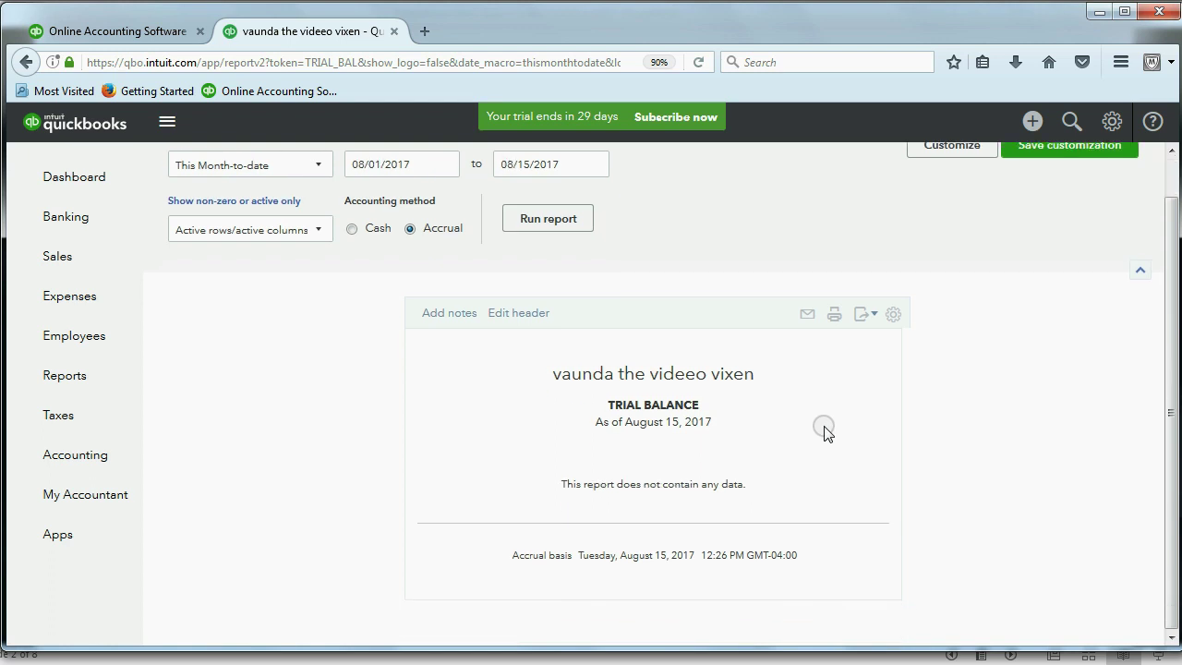
{"action": "scroll", "coordinate": [824, 430], "scroll_direction": "up", "scroll_amount": 1}
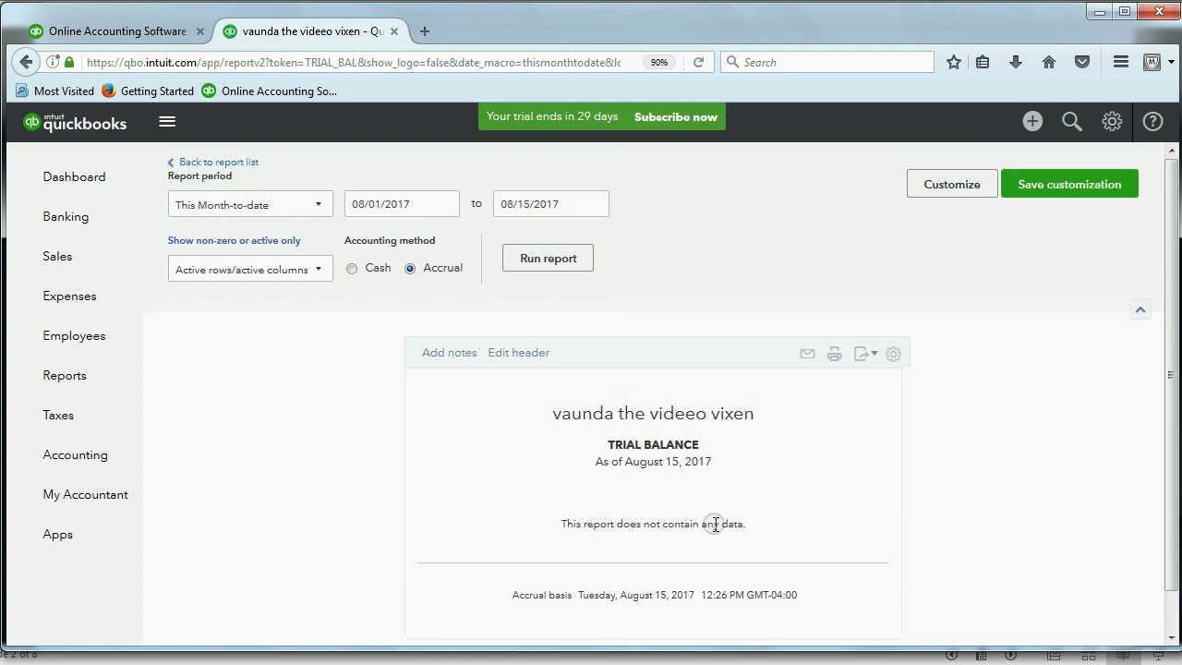
{"action": "left_click_drag", "start_coordinate": [565, 524], "coordinate": [724, 526]}
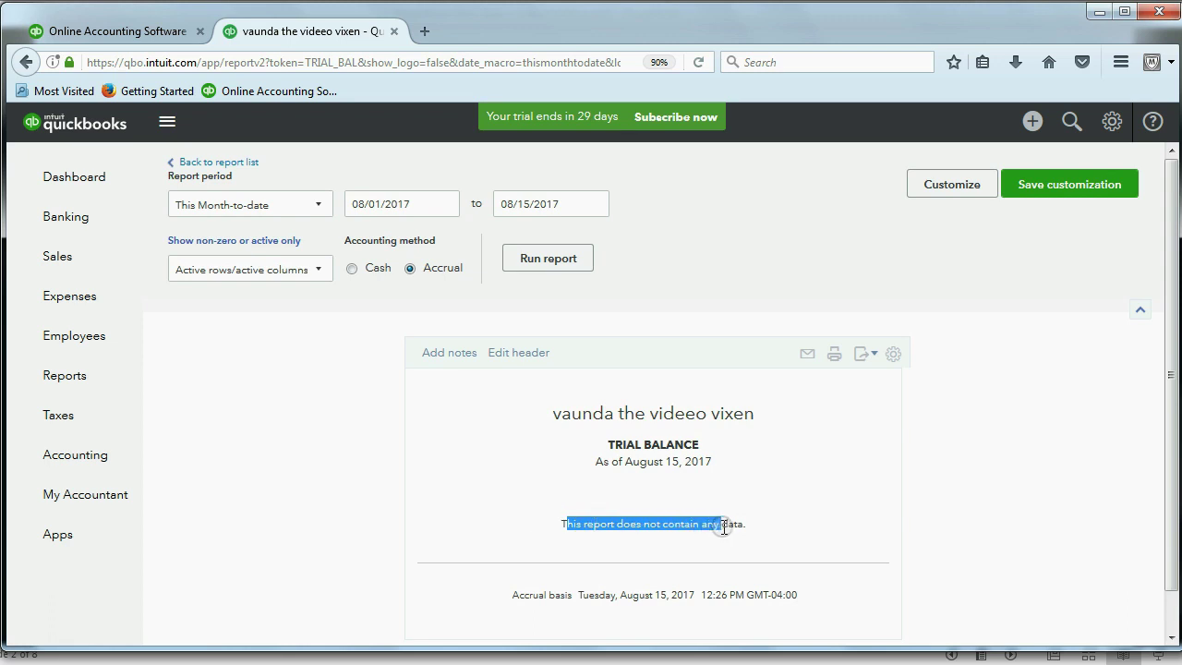
{"action": "left_click", "coordinate": [762, 459]}
{"action": "scroll", "coordinate": [763, 459], "scroll_direction": "down", "scroll_amount": 1}
{"action": "scroll", "coordinate": [763, 459], "scroll_direction": "up", "scroll_amount": 1}
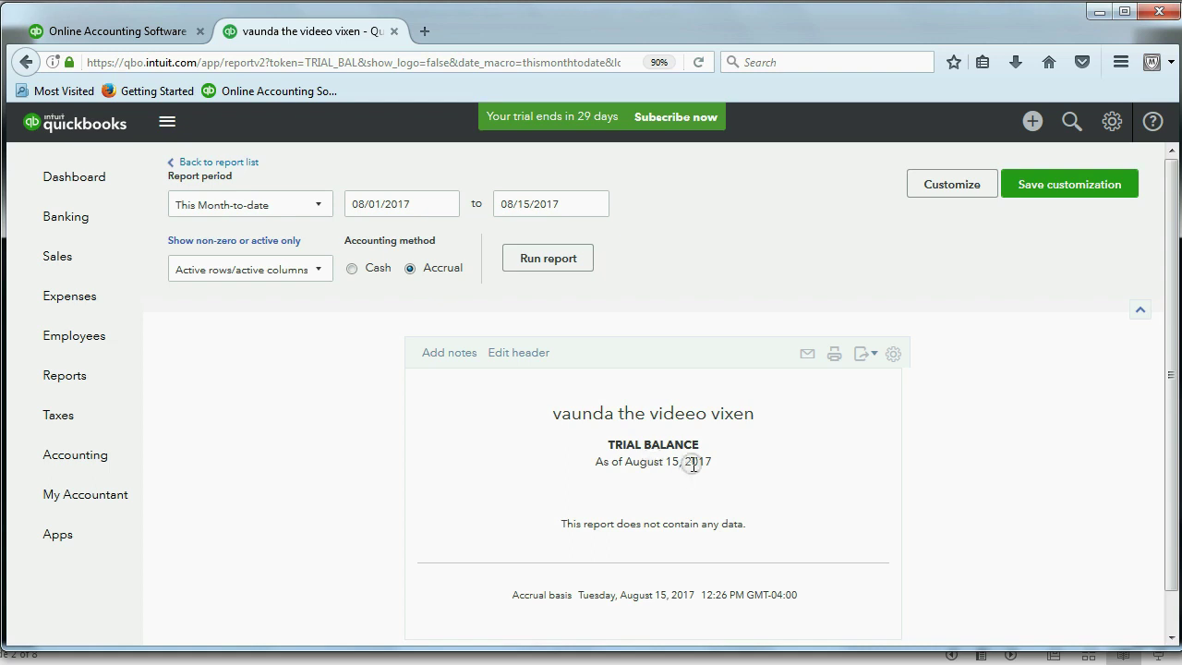
- Set the report period to All Dates and save the customization as a custom report named Trial Balance
{"action": "left_click", "coordinate": [253, 207]}
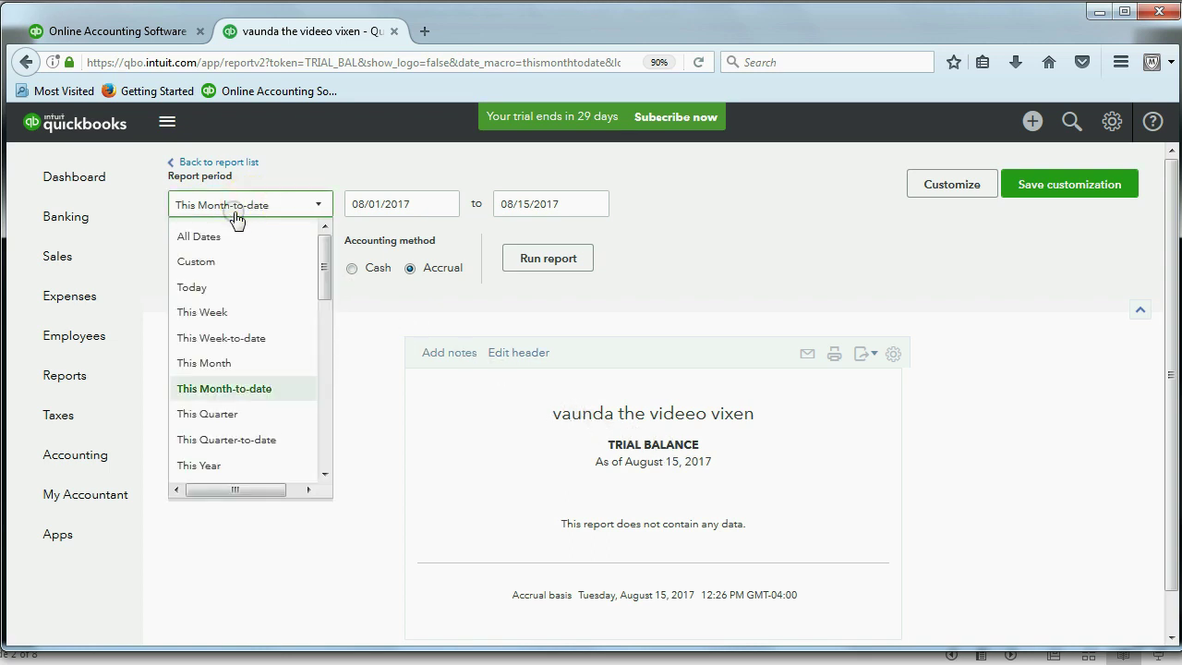
{"action": "left_click", "coordinate": [208, 237]}
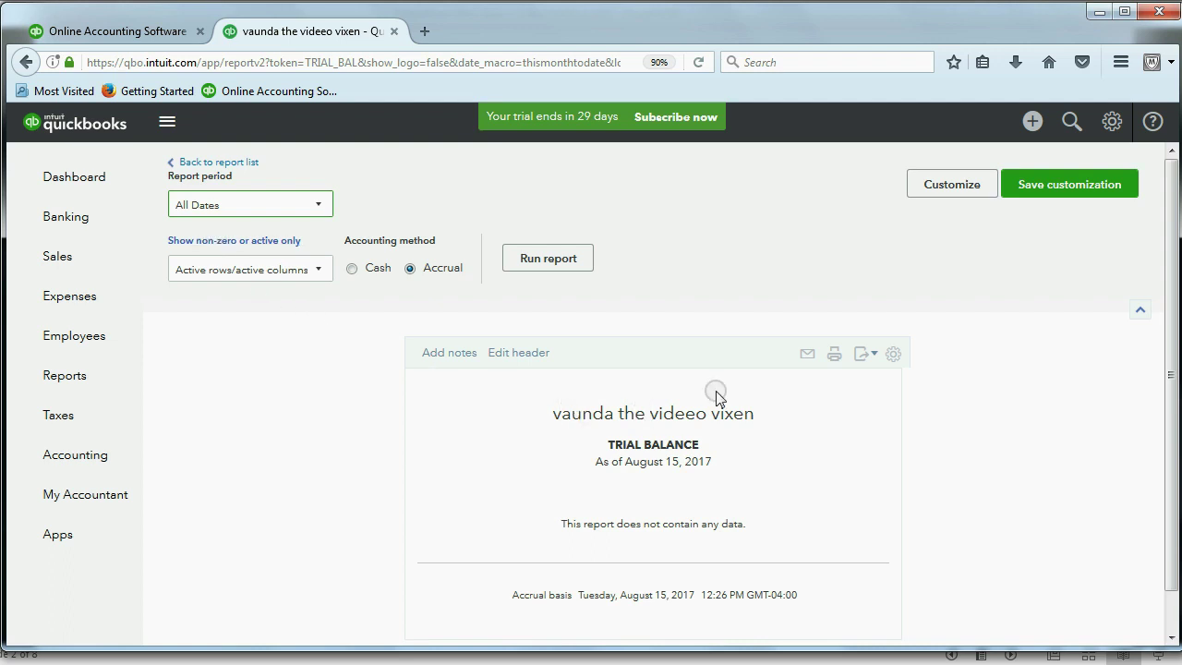
{"action": "left_click", "coordinate": [1055, 190]}
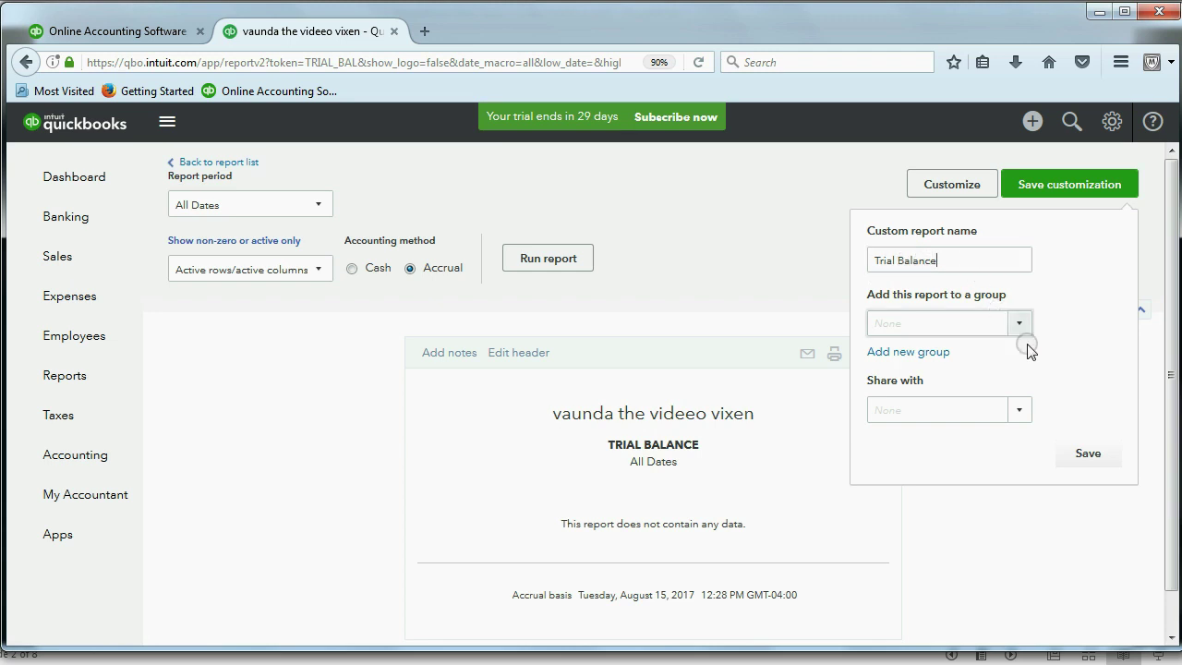
{"action": "left_click", "coordinate": [1085, 452]}
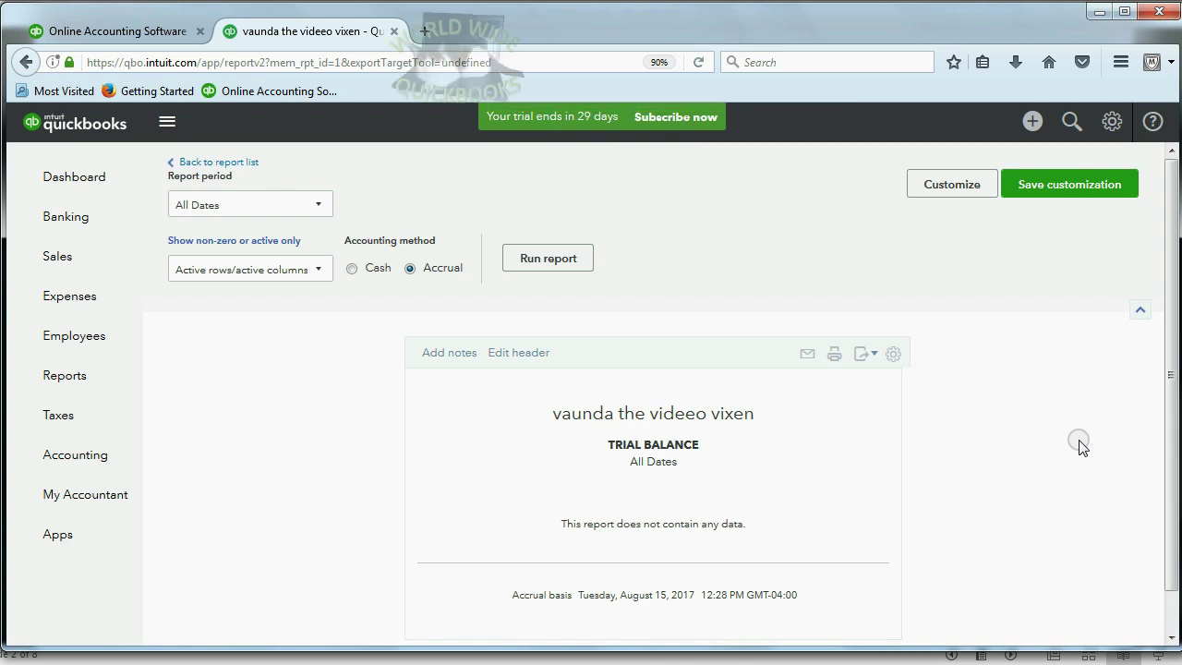
{"action": "left_click", "coordinate": [287, 205]}
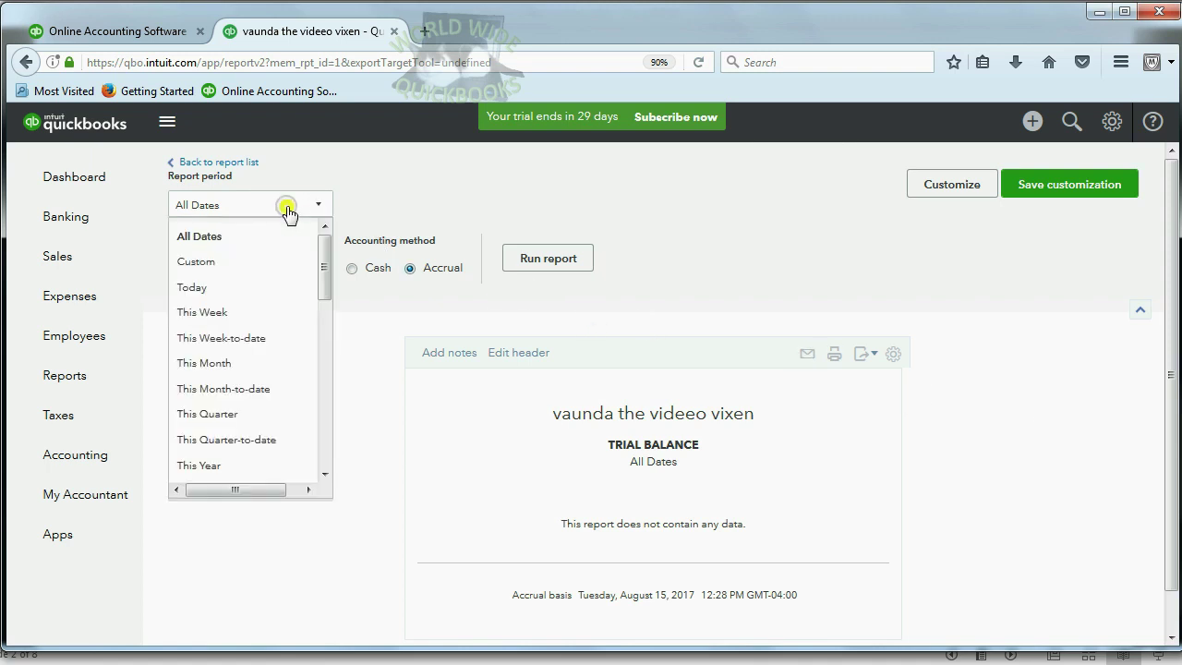
{"action": "left_click", "coordinate": [288, 207]}
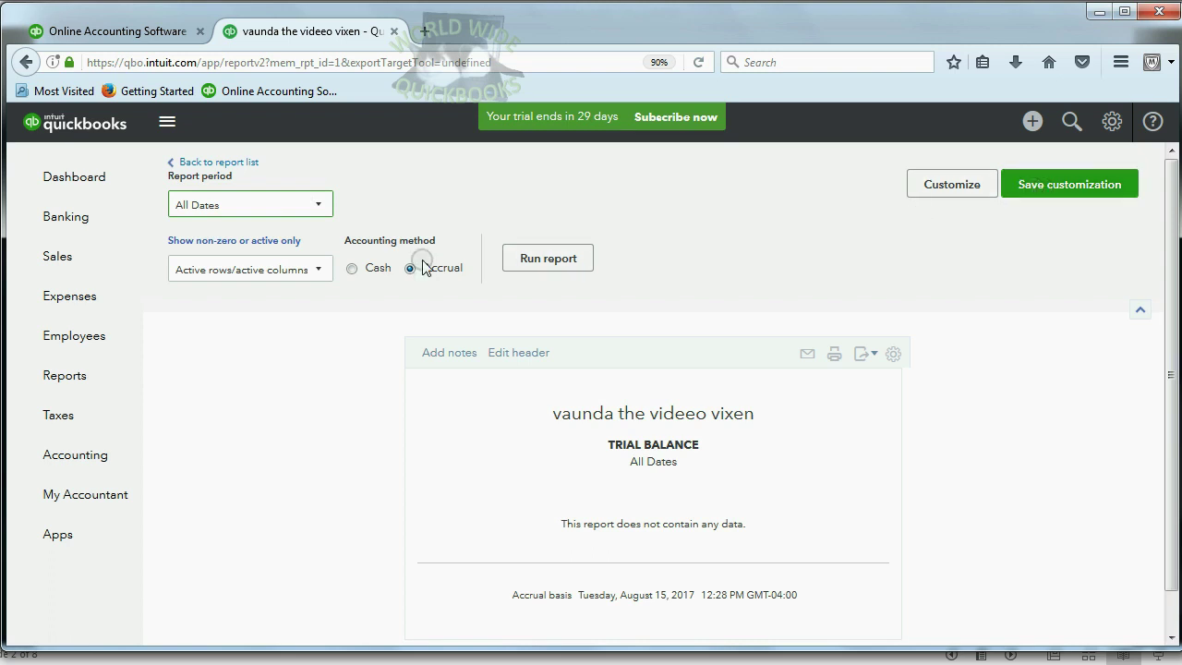
- Return to the reports page and open the saved Trial Balance from the custom reports
{"action": "left_click", "coordinate": [72, 375]}
{"action": "left_click", "coordinate": [73, 380]}
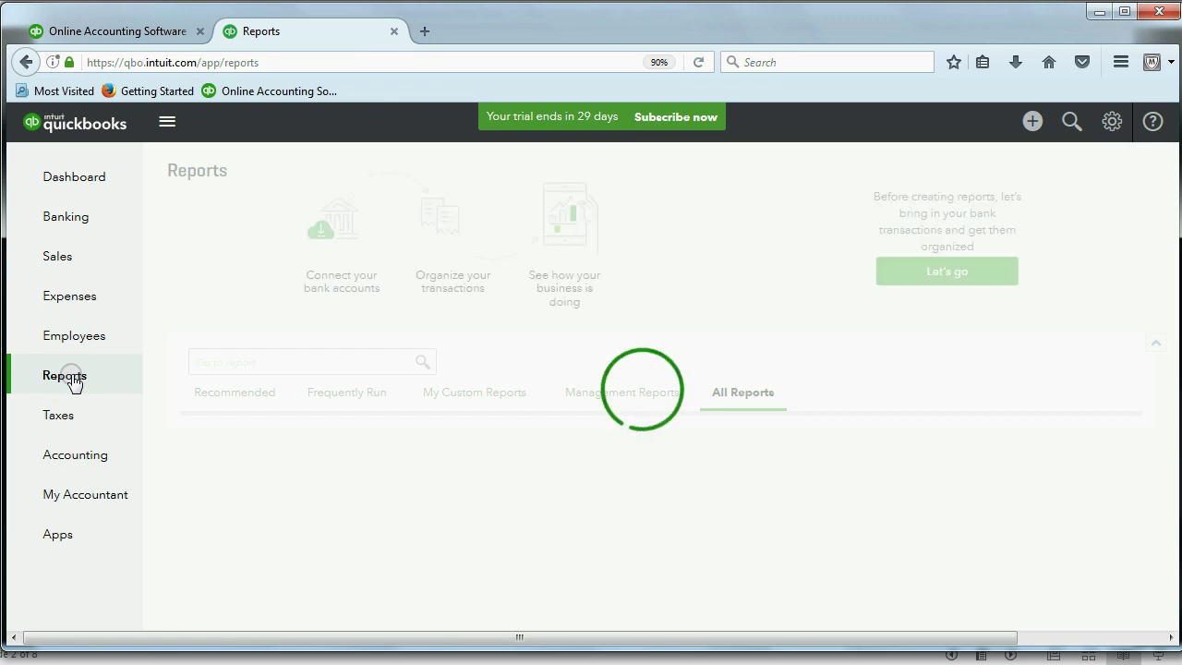
{"action": "left_click", "coordinate": [445, 395]}
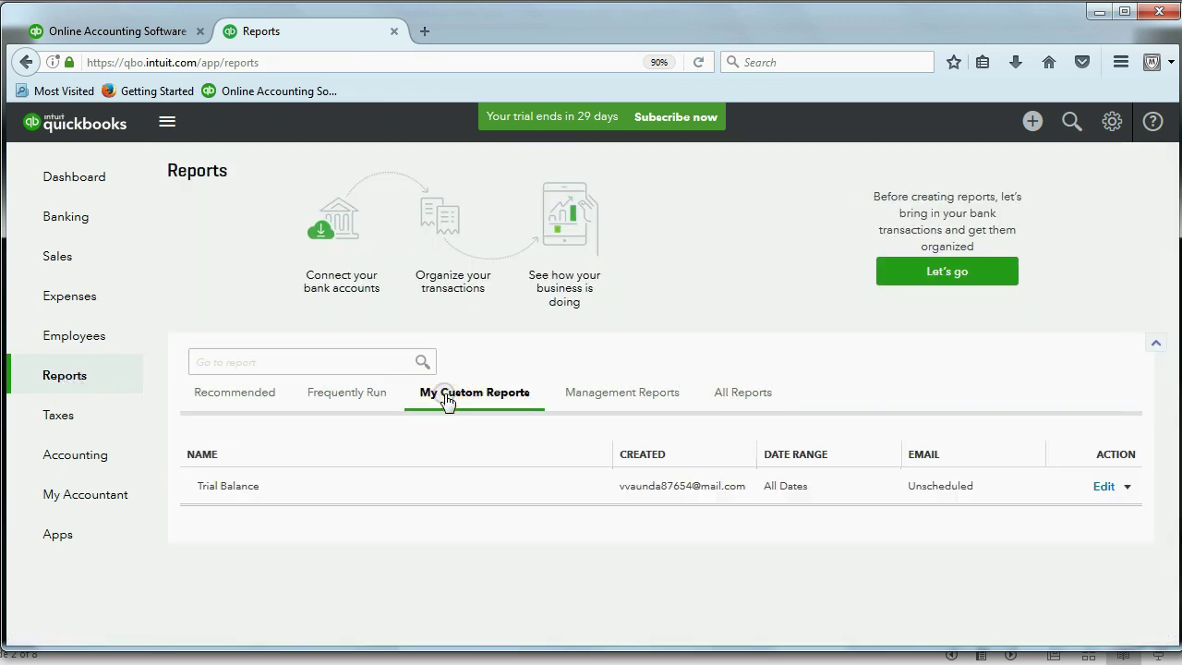
{"action": "left_click", "coordinate": [230, 486]}
{"action": "left_click", "coordinate": [251, 488]}
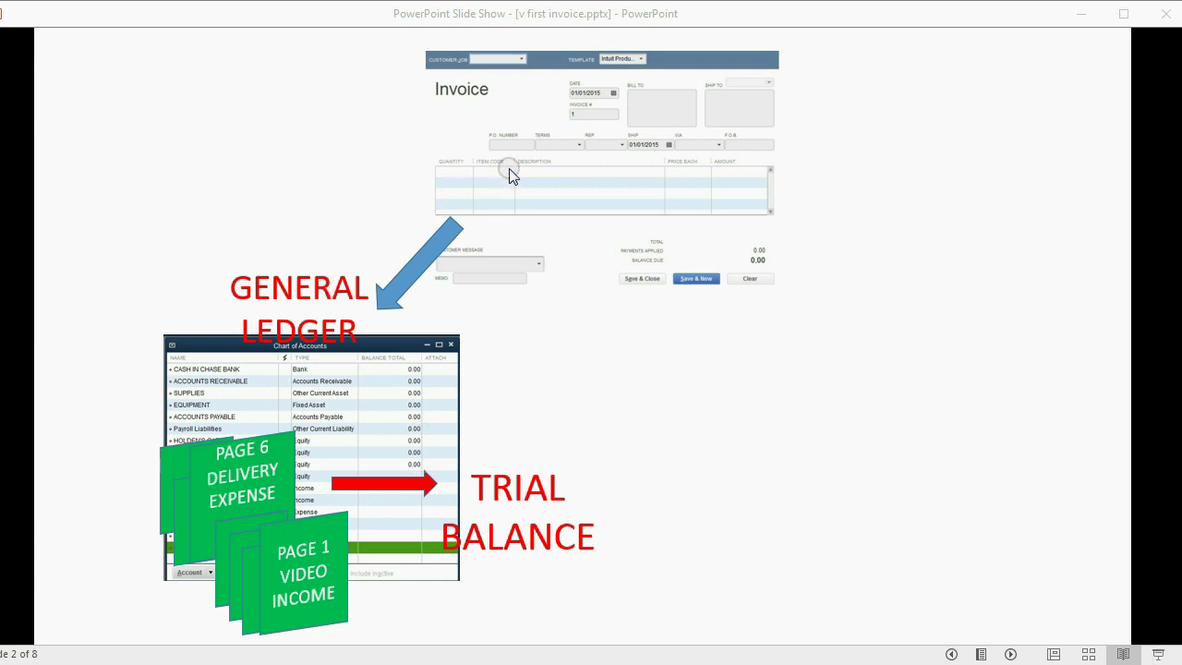
{"action": "left_click", "coordinate": [860, 155]}
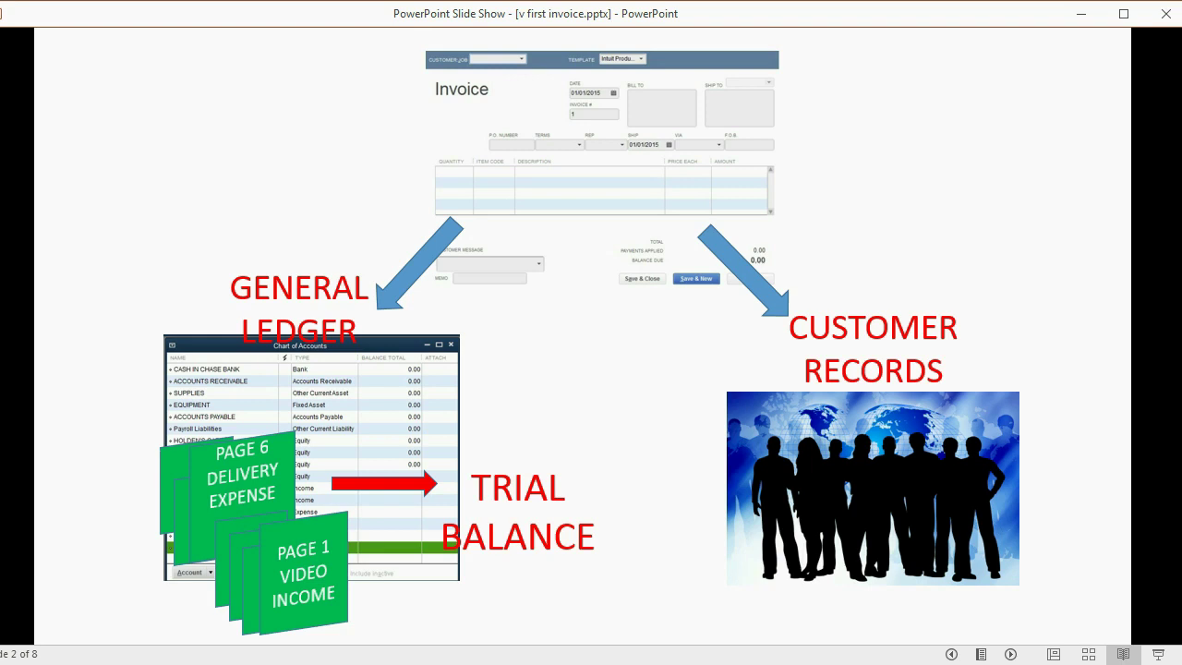
{"action": "key", "text": "Right"}
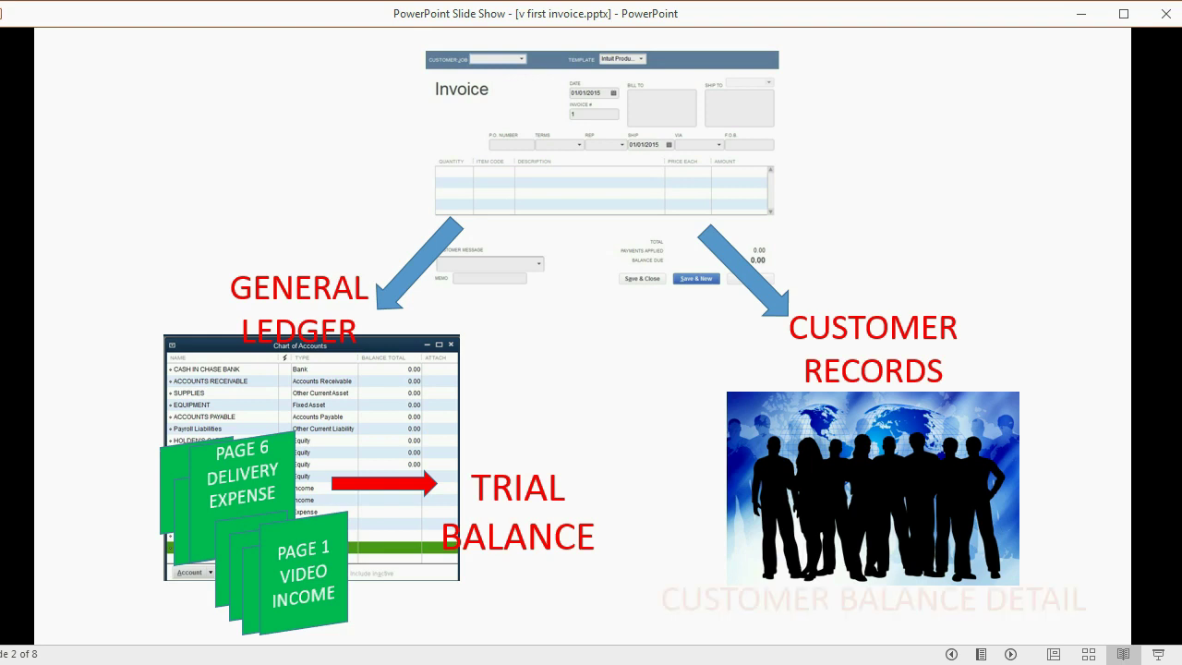
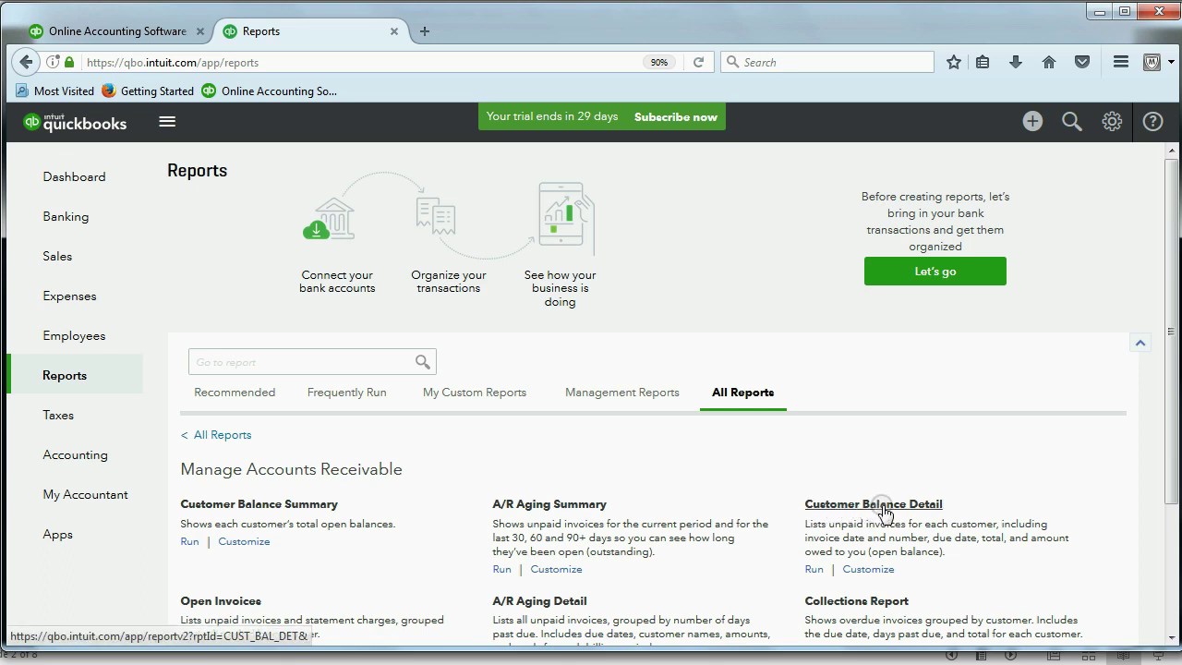
- Save the Customer Balance Detail report as a custom report under that name and display the list of custom reports
{"action": "left_click", "coordinate": [882, 506]}
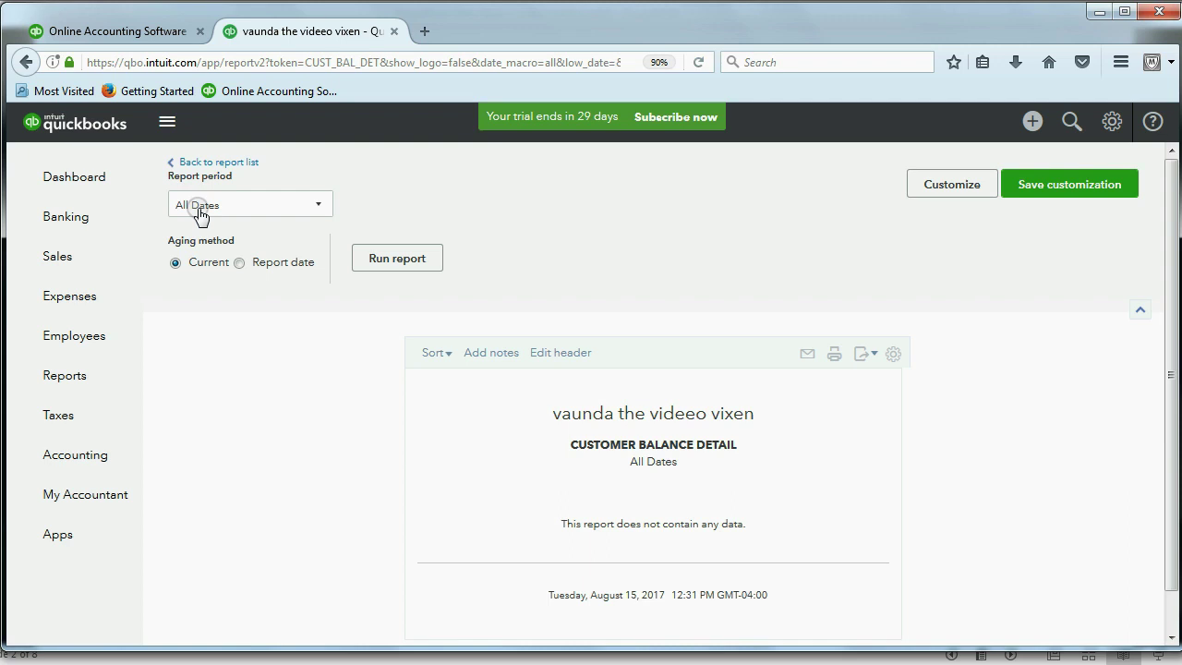
{"action": "left_click", "coordinate": [1036, 193]}
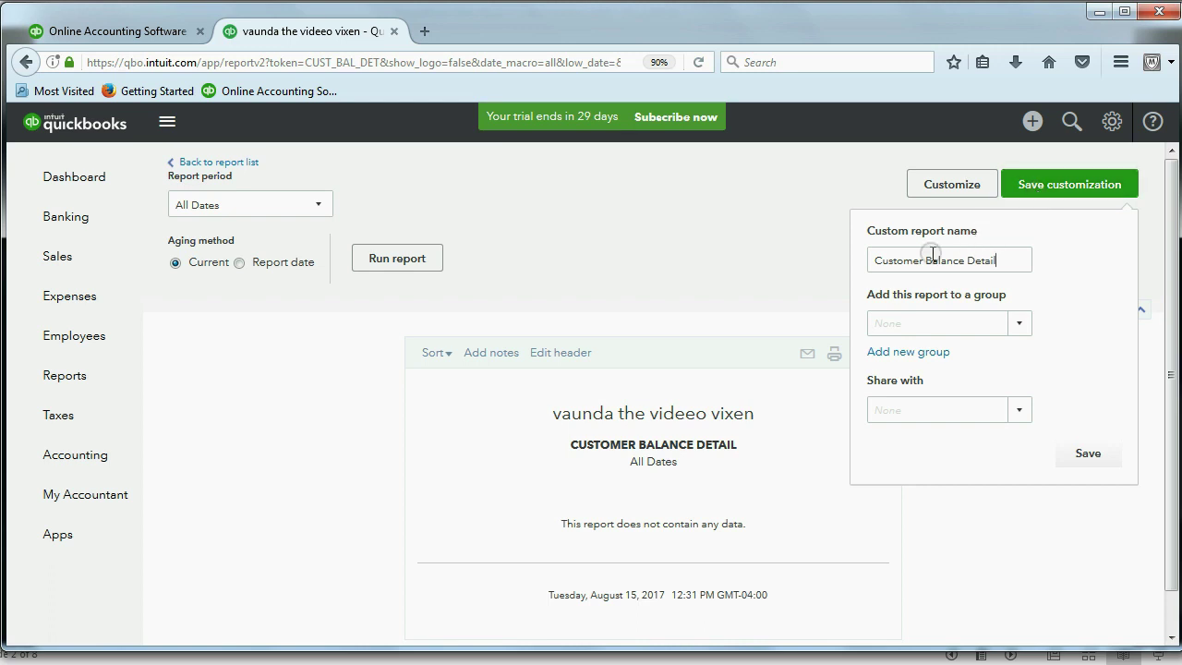
{"action": "left_click", "coordinate": [924, 265]}
{"action": "left_click", "coordinate": [1088, 453]}
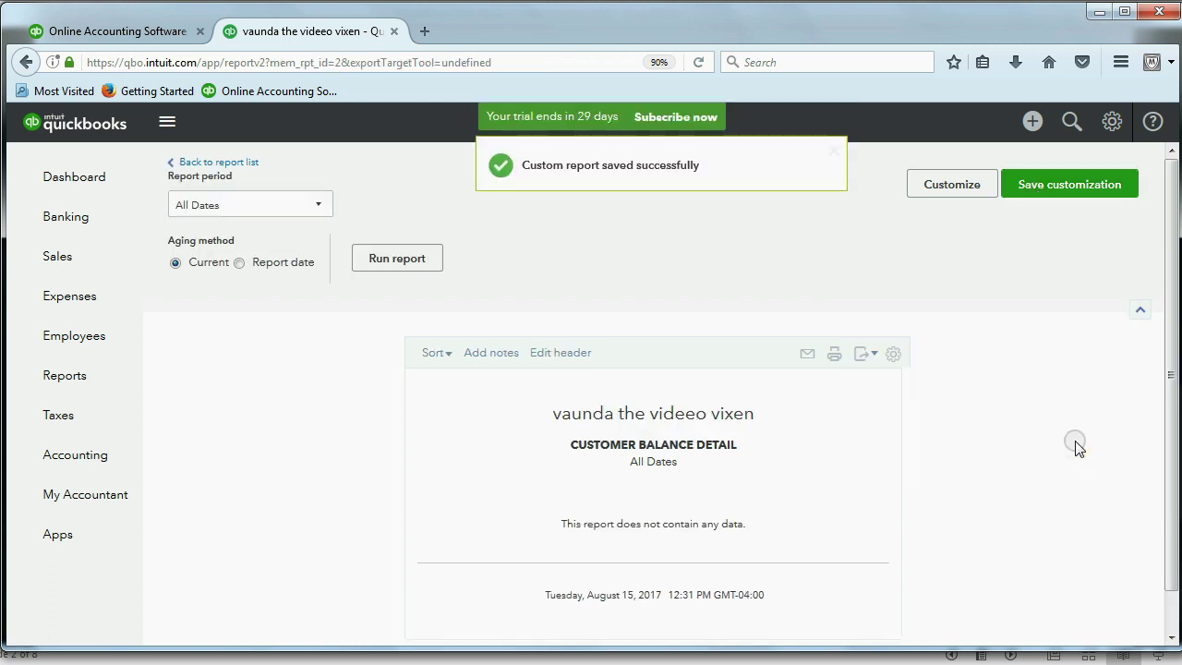
{"action": "left_click", "coordinate": [78, 376]}
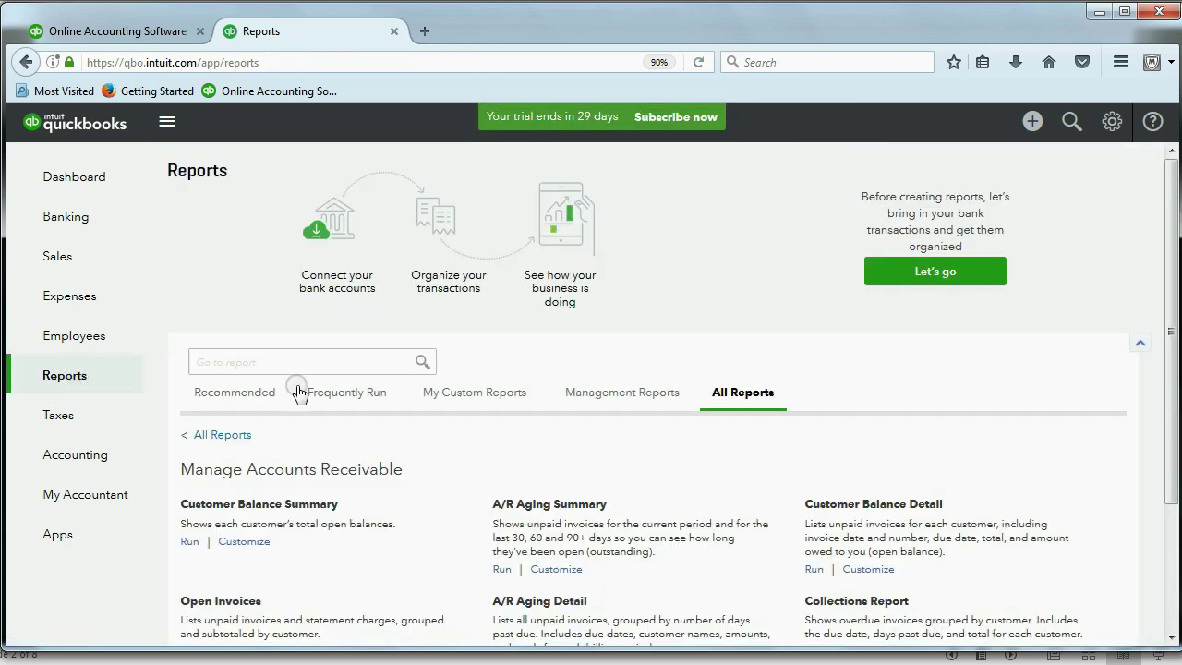
{"action": "left_click", "coordinate": [485, 397]}
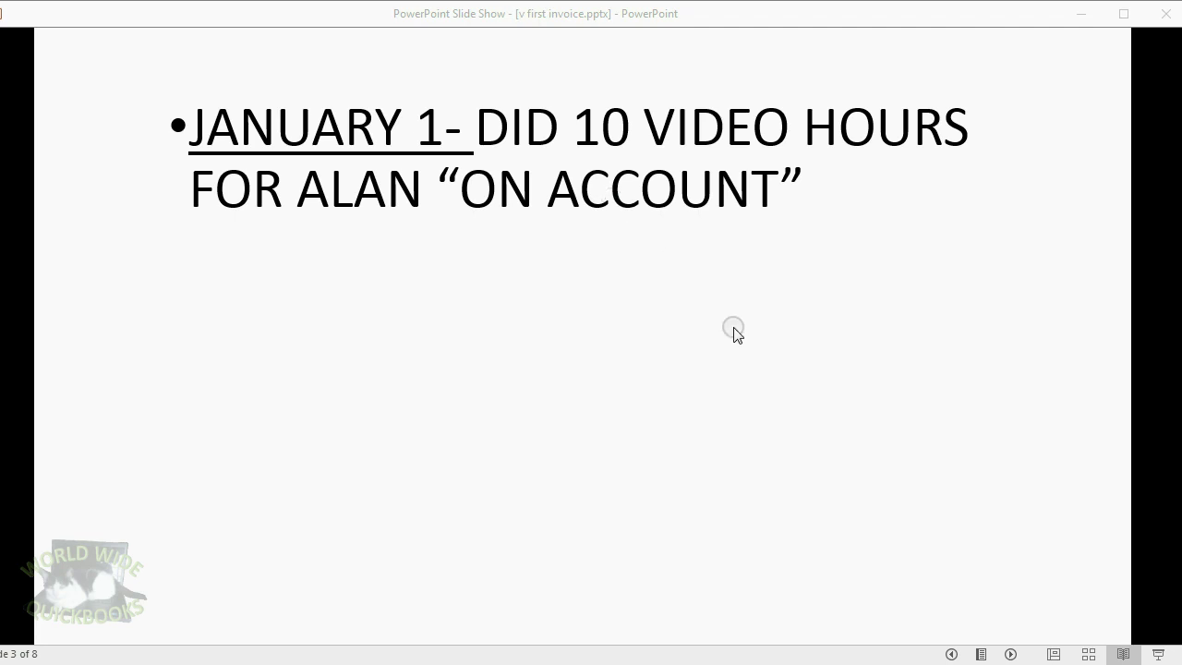
{"action": "left_click", "coordinate": [1012, 655]}
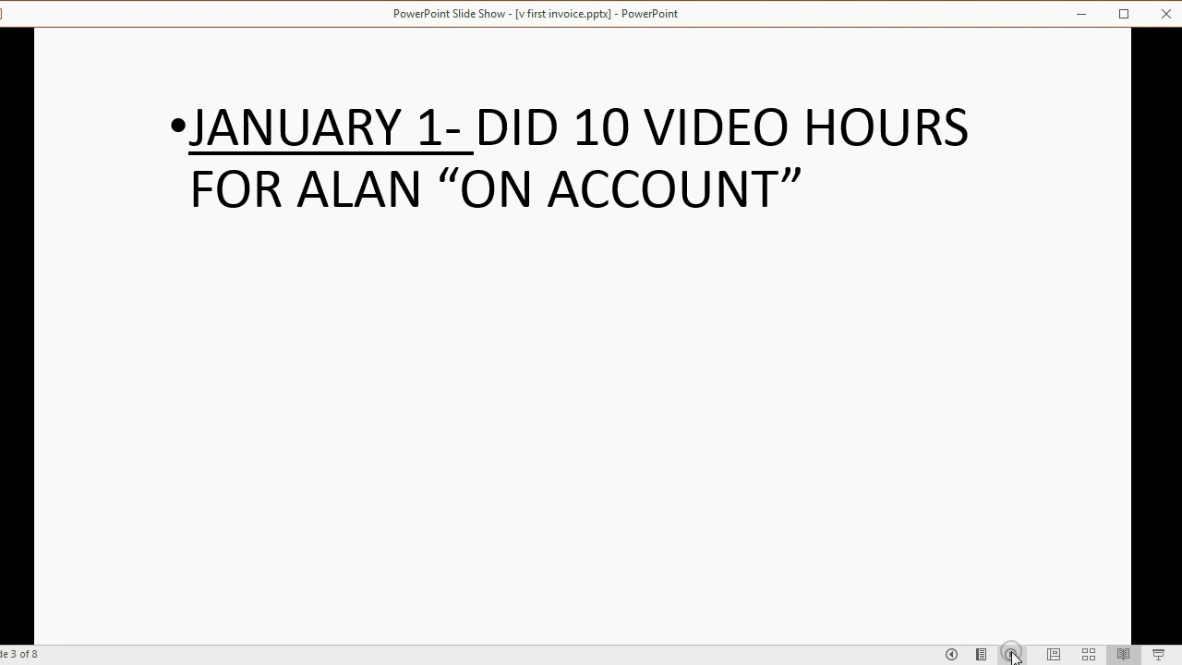
{"action": "left_click", "coordinate": [1012, 654]}
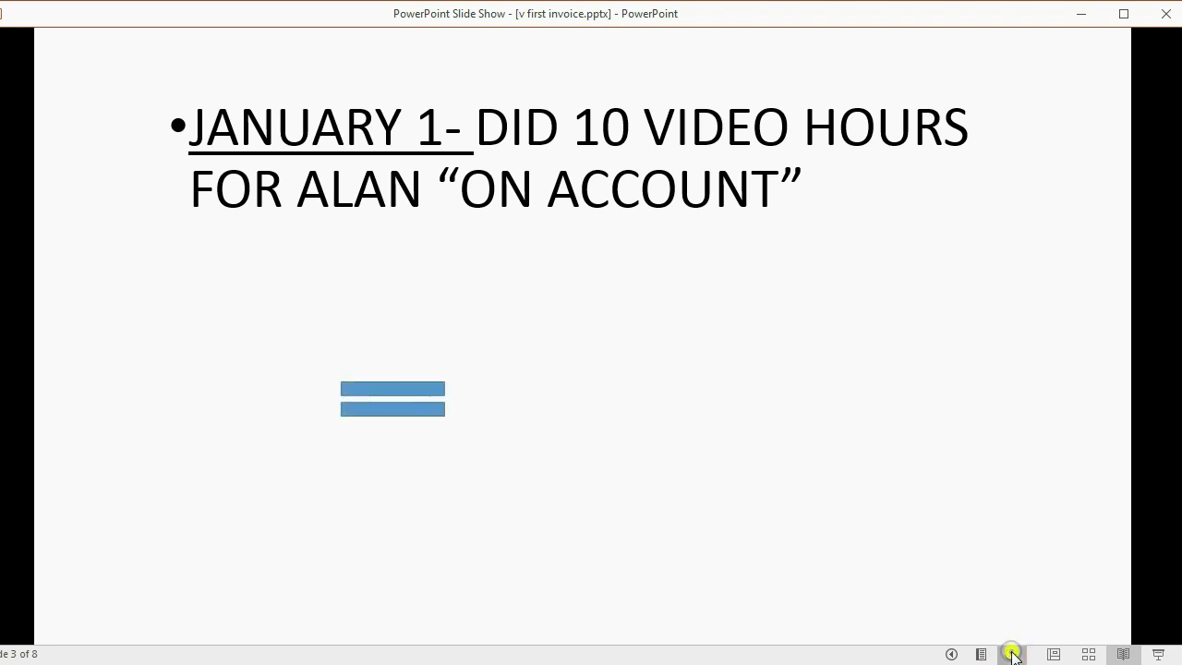
{"action": "left_click", "coordinate": [1012, 655]}
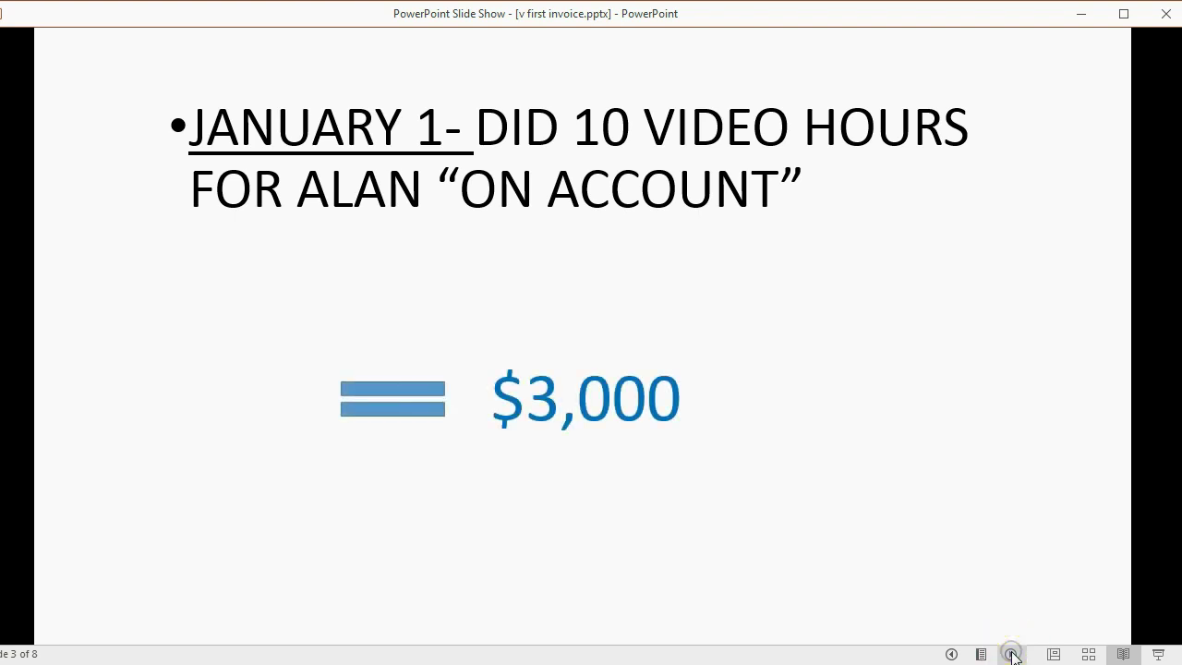
{"action": "left_click", "coordinate": [635, 407]}
{"action": "left_click", "coordinate": [862, 503]}
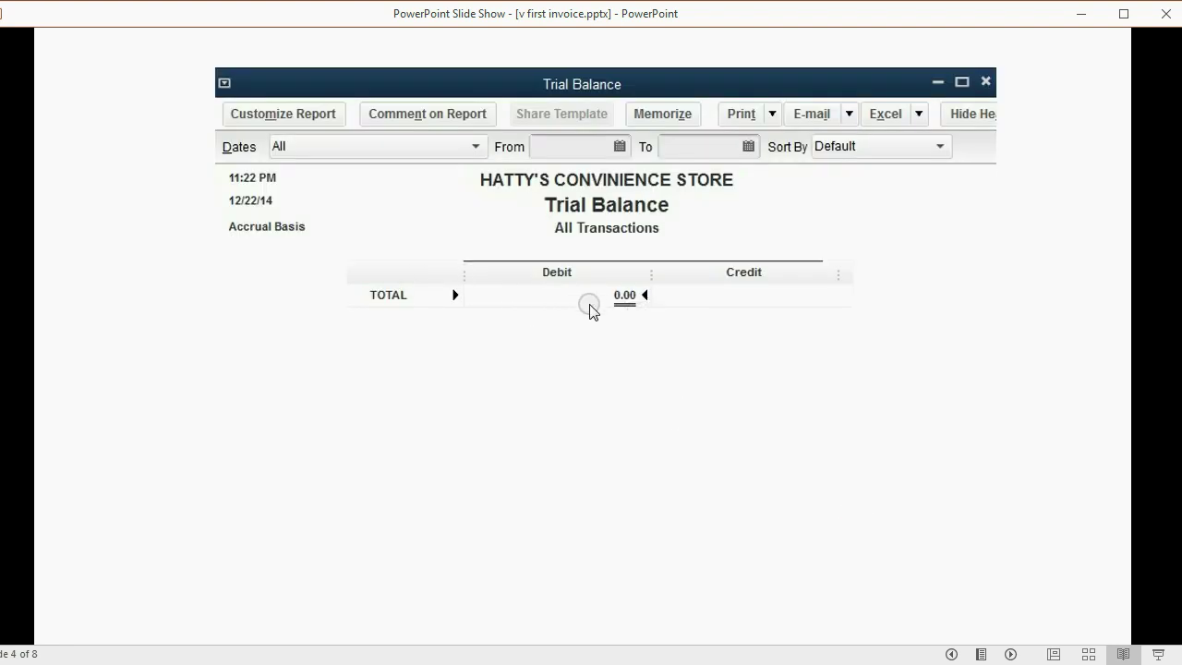
{"action": "left_click", "coordinate": [1010, 653]}
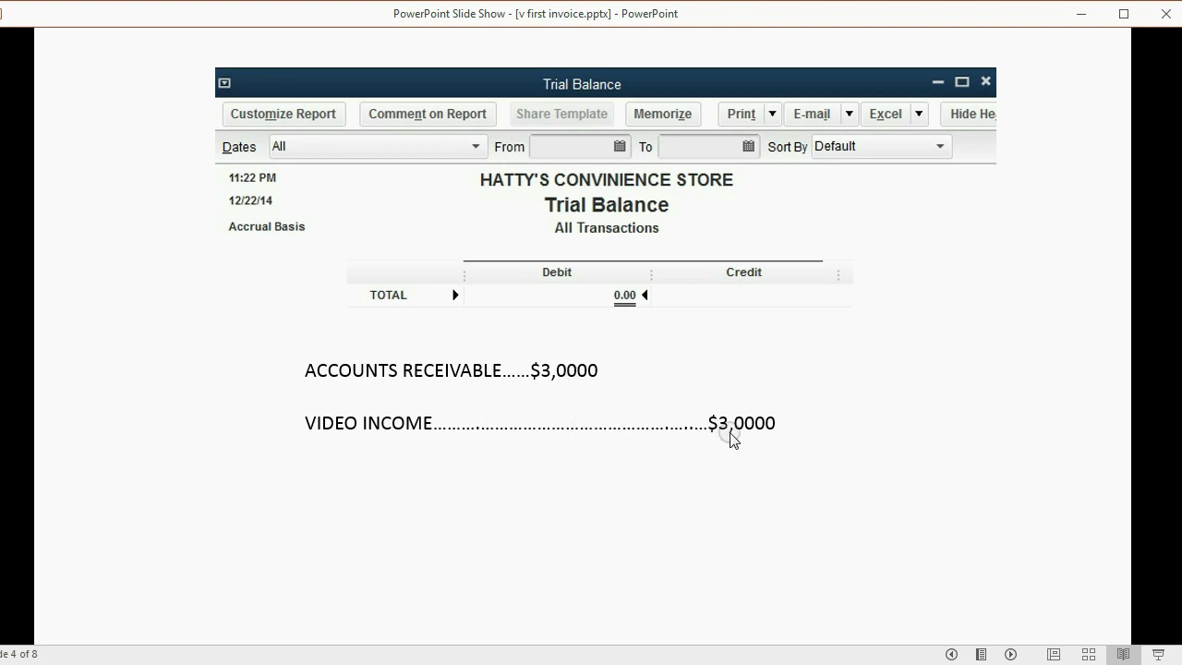
{"action": "left_click", "coordinate": [834, 506]}
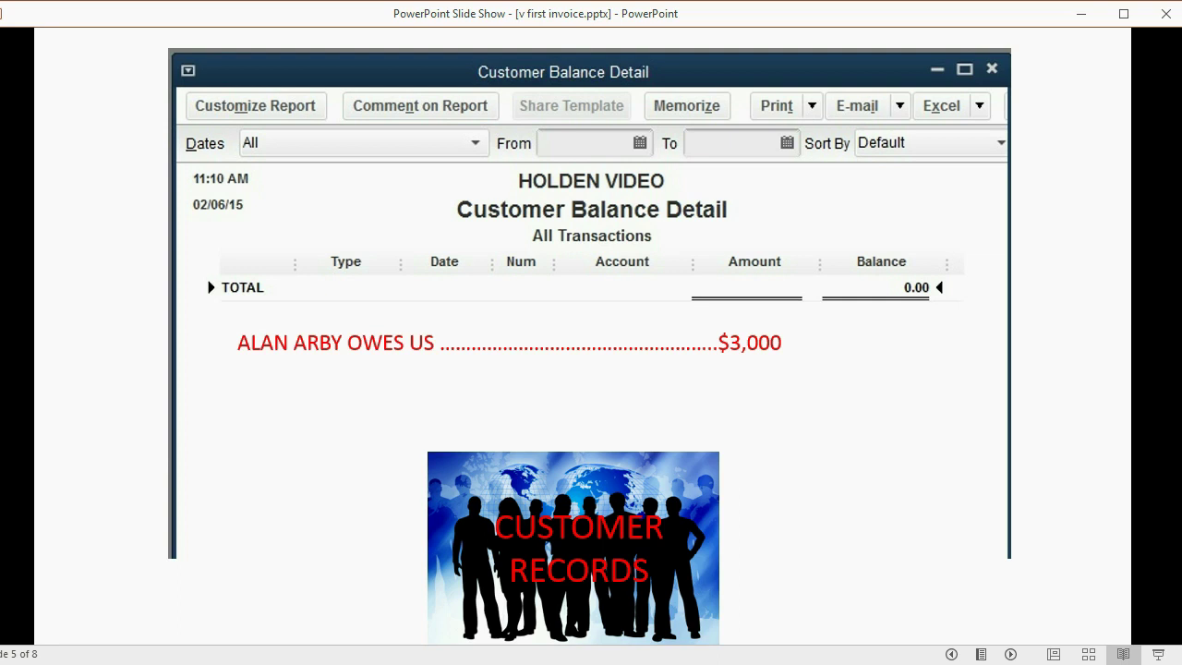
- Switch to QuickBooks Online and start the company's first sales invoice, declining the offered test invoice
{"action": "key", "text": "alt+Tab"}
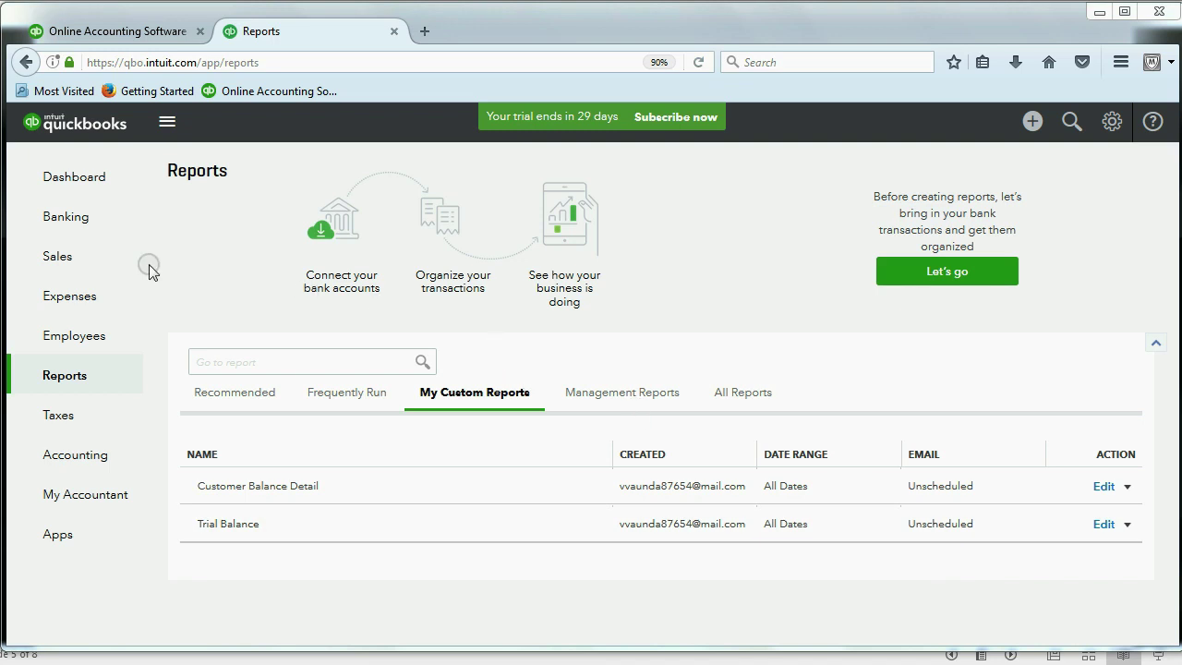
{"action": "left_click", "coordinate": [58, 257]}
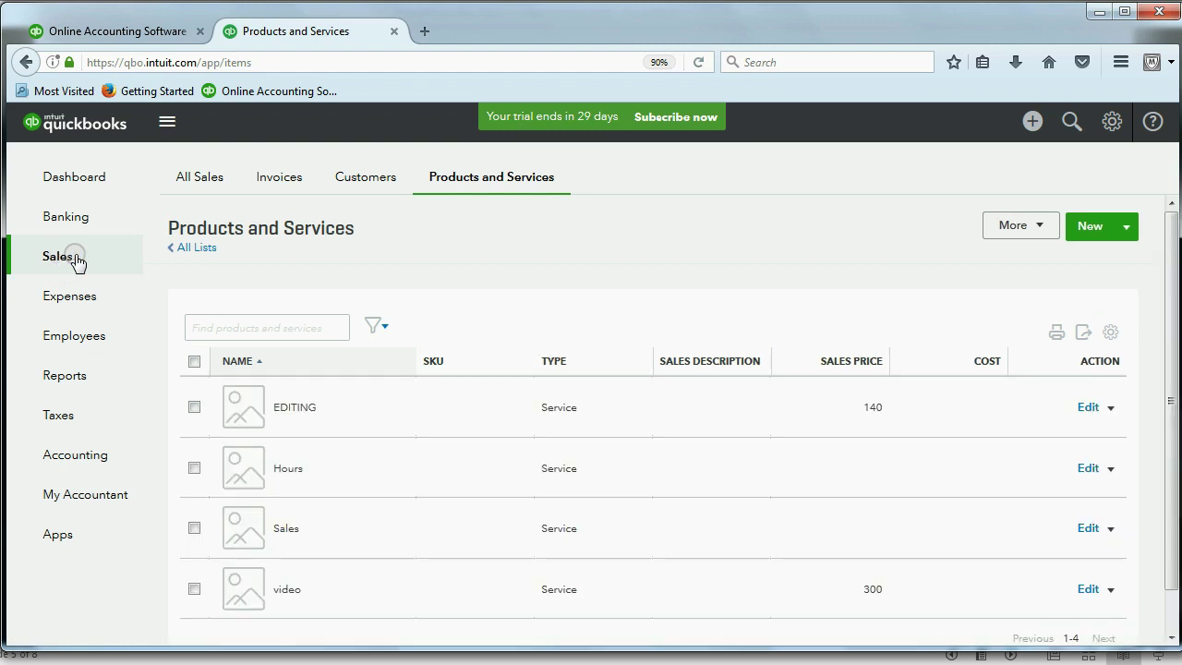
{"action": "left_click", "coordinate": [292, 184]}
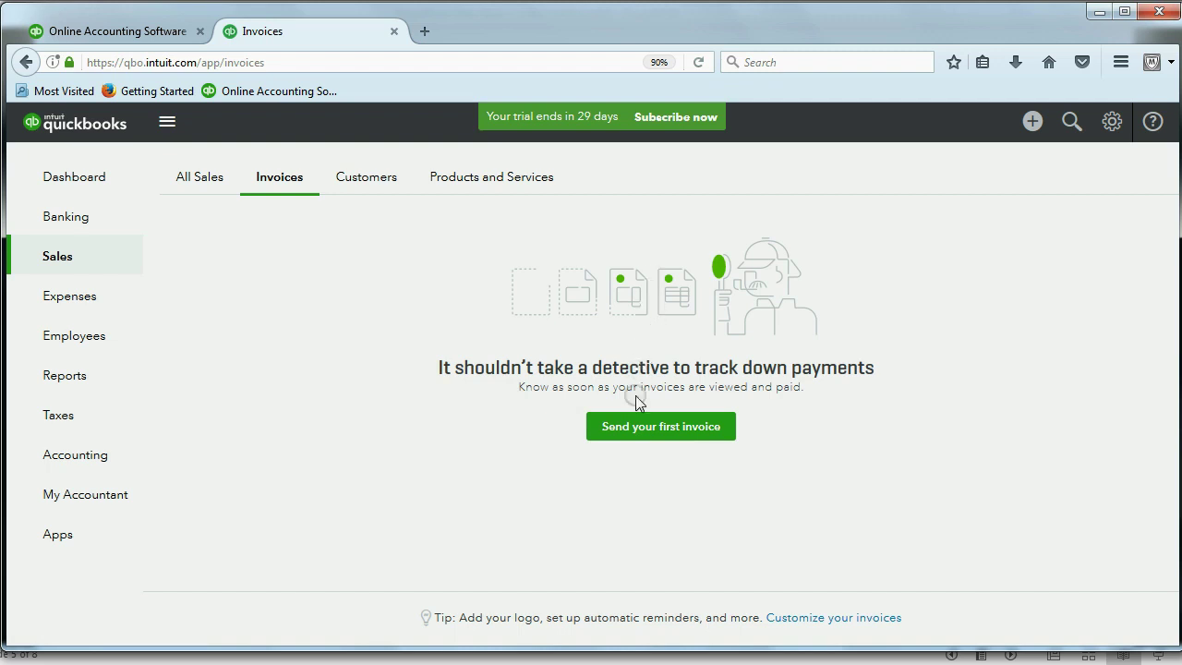
{"action": "left_click", "coordinate": [635, 428]}
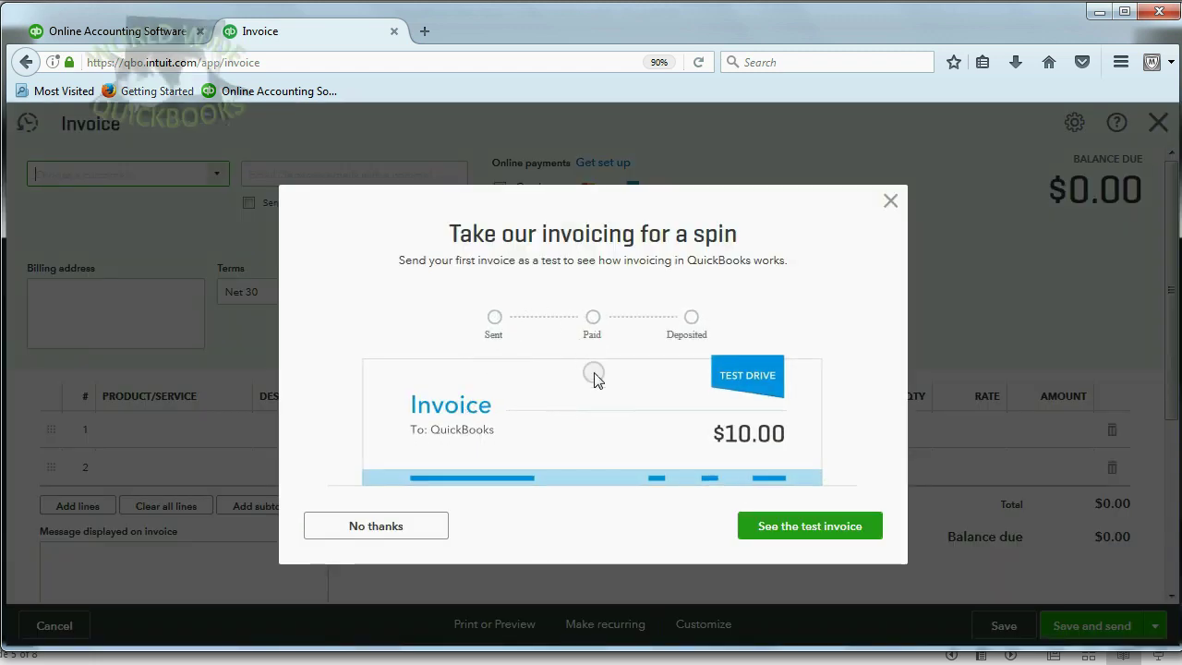
{"action": "left_click", "coordinate": [391, 525]}
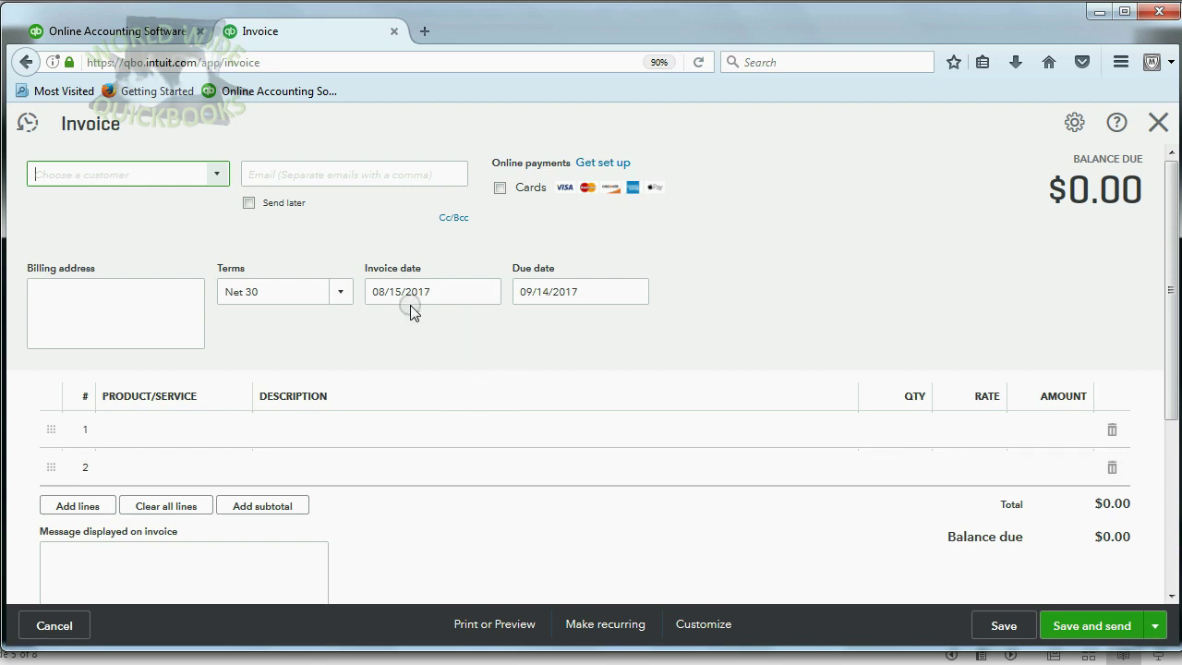
- Set the invoice date to 01/01/2017, leaving the terms at Net 30
{"action": "left_click", "coordinate": [484, 294]}
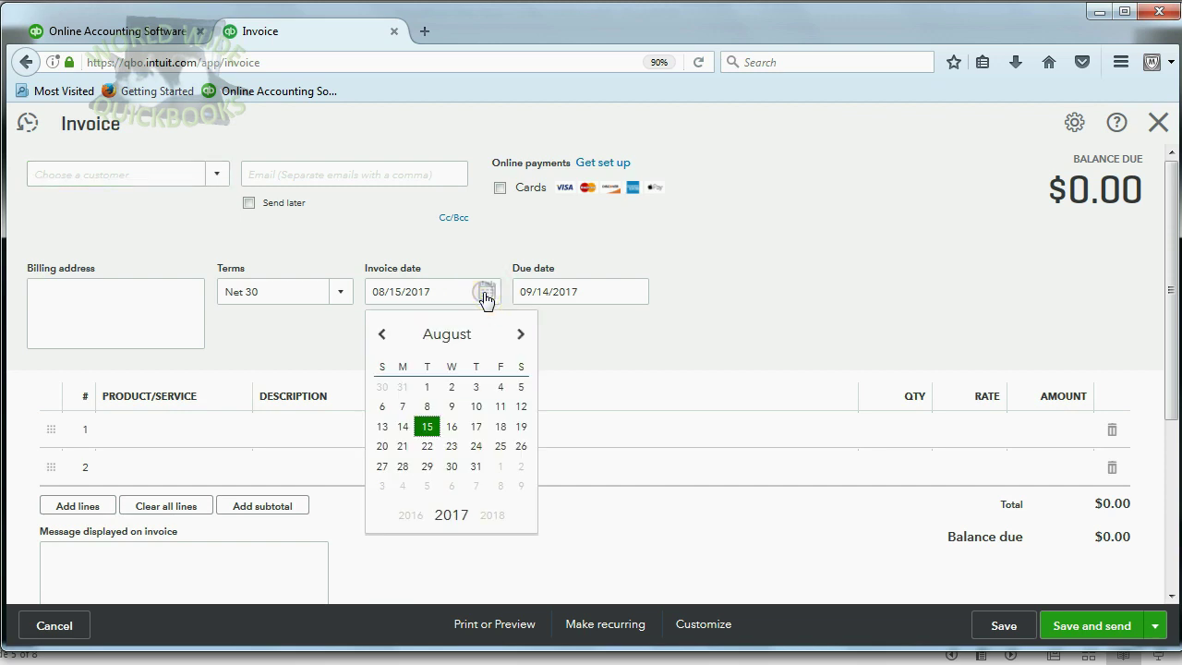
{"action": "left_click", "coordinate": [382, 335]}
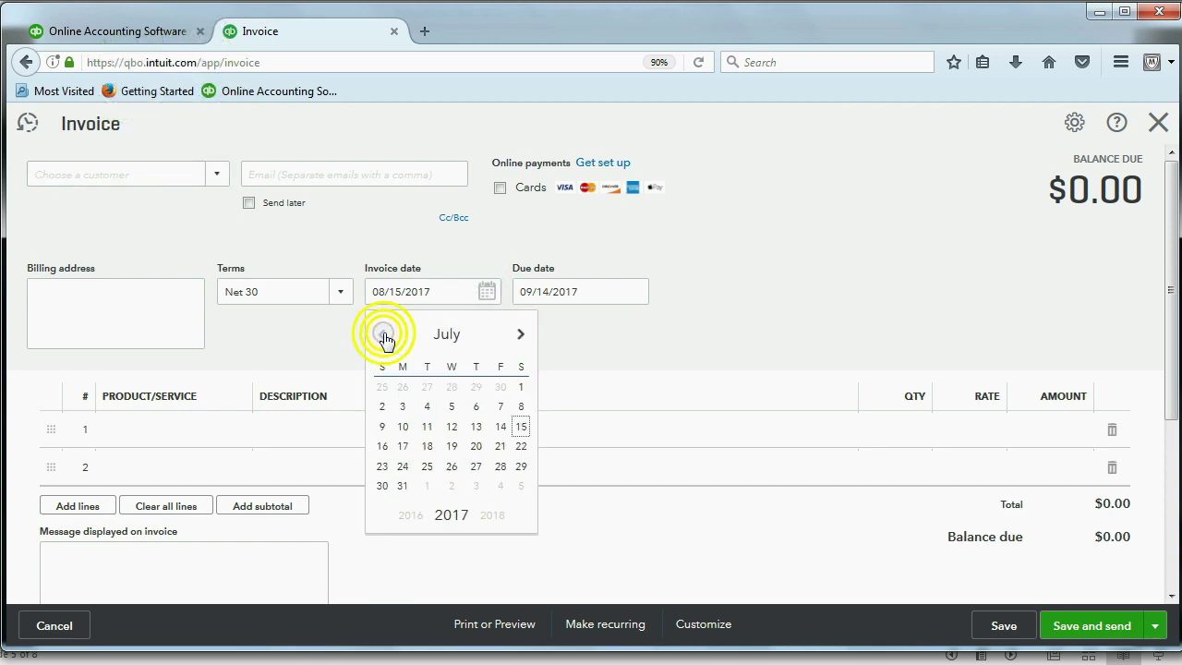
{"action": "left_click", "coordinate": [383, 335]}
{"action": "left_click", "coordinate": [383, 334]}
{"action": "left_click", "coordinate": [383, 335]}
{"action": "left_click", "coordinate": [383, 334]}
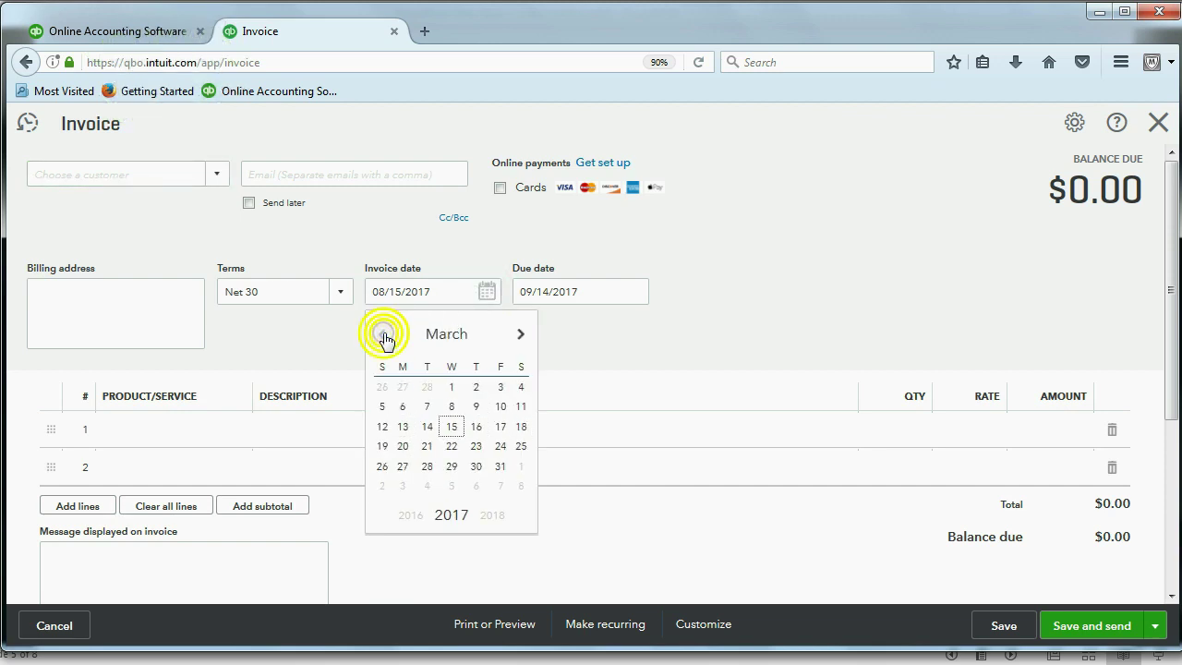
{"action": "left_click", "coordinate": [383, 334]}
{"action": "left_click", "coordinate": [383, 334]}
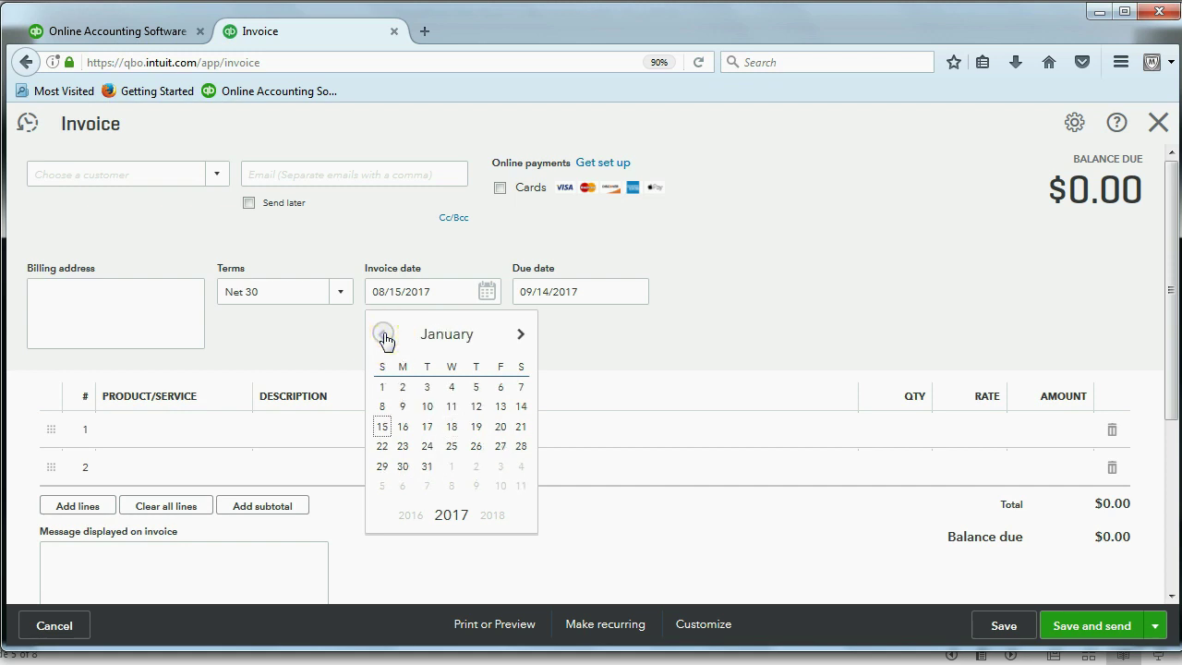
{"action": "left_click", "coordinate": [382, 387]}
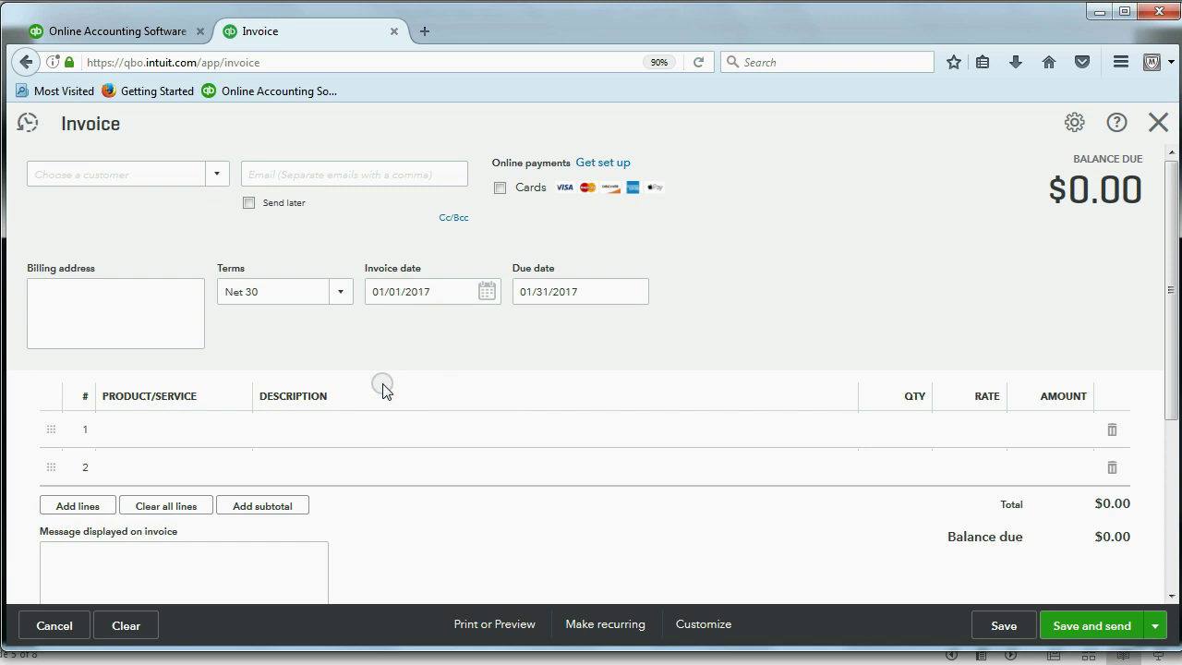
{"action": "left_click", "coordinate": [583, 293]}
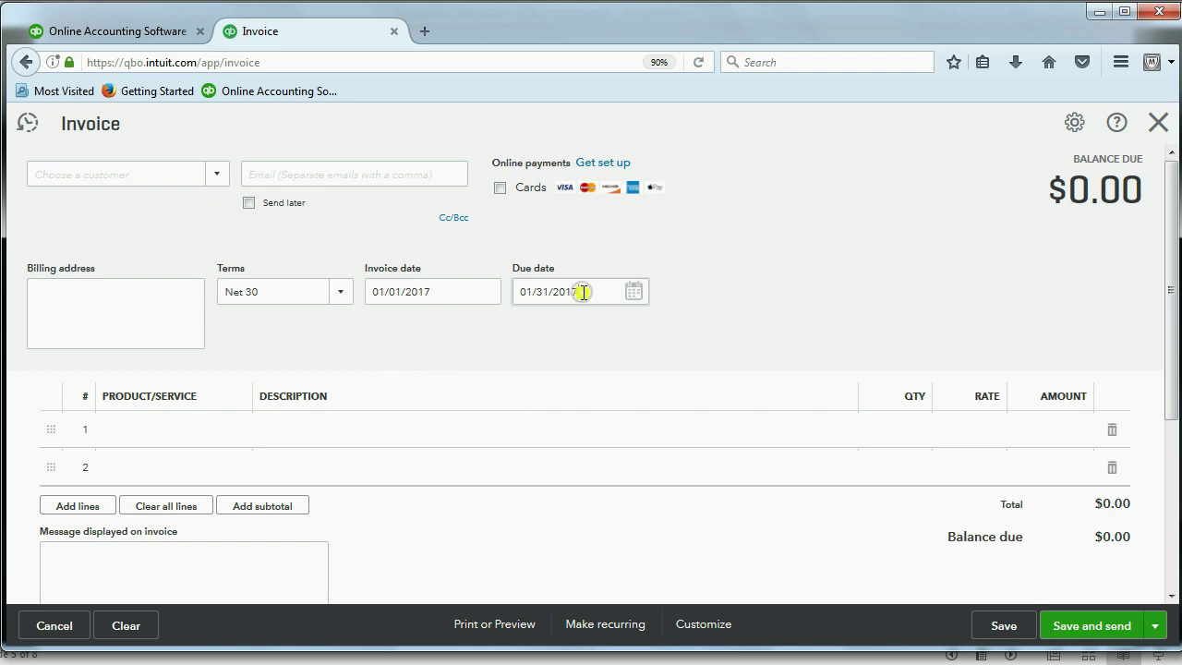
{"action": "left_click", "coordinate": [582, 291]}
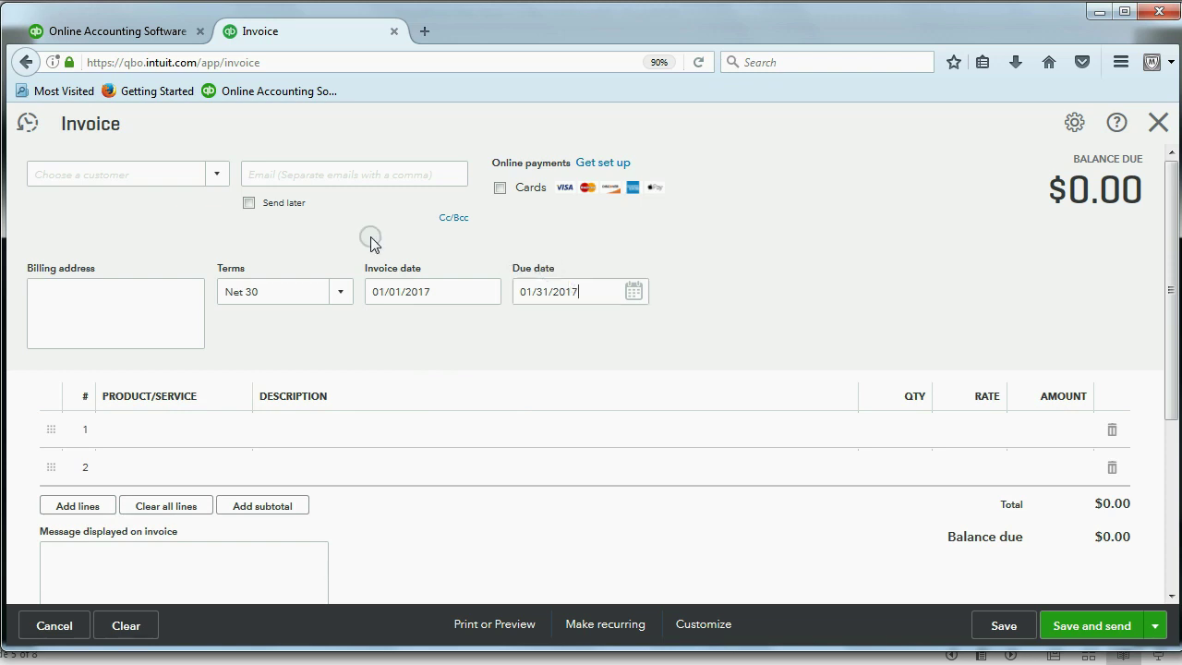
{"action": "left_click", "coordinate": [328, 224]}
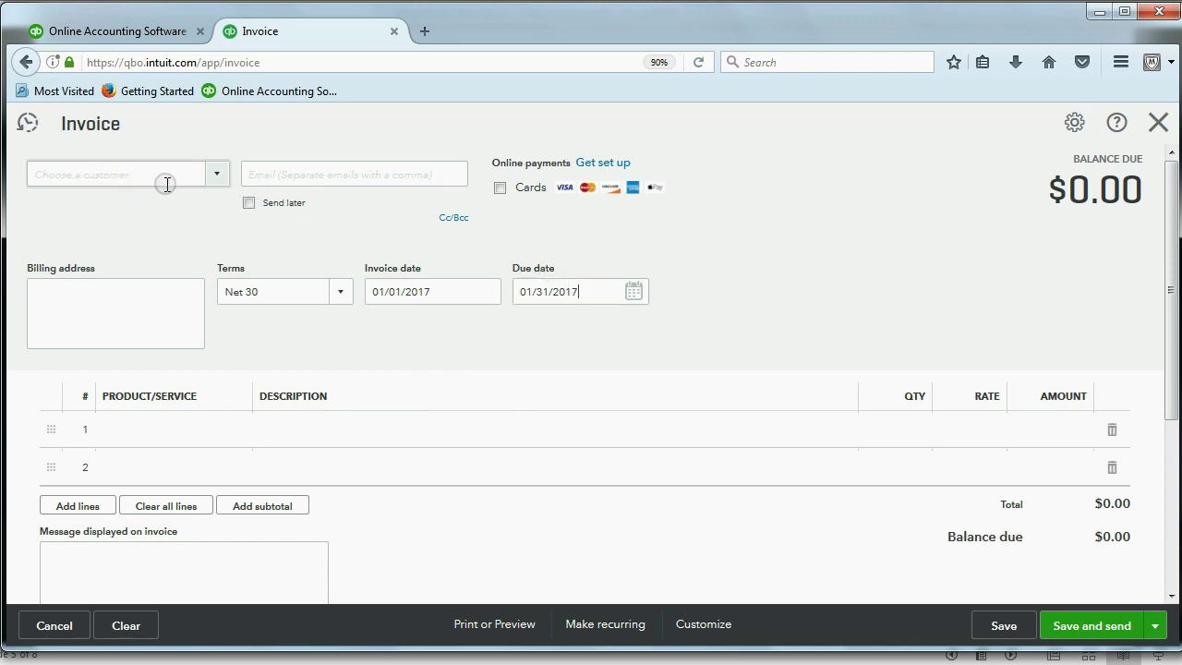
- Select the first existing customer in the customer list as the recipient of the invoice
{"action": "left_click", "coordinate": [216, 175]}
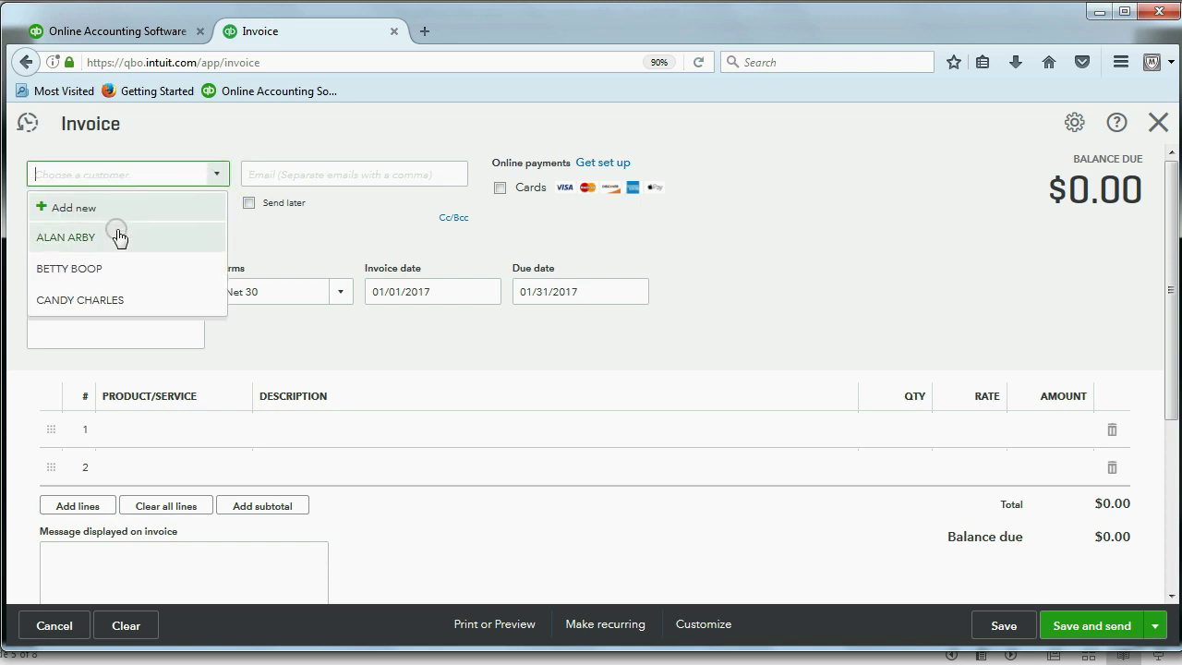
{"action": "left_click", "coordinate": [120, 261]}
{"action": "left_click", "coordinate": [118, 238]}
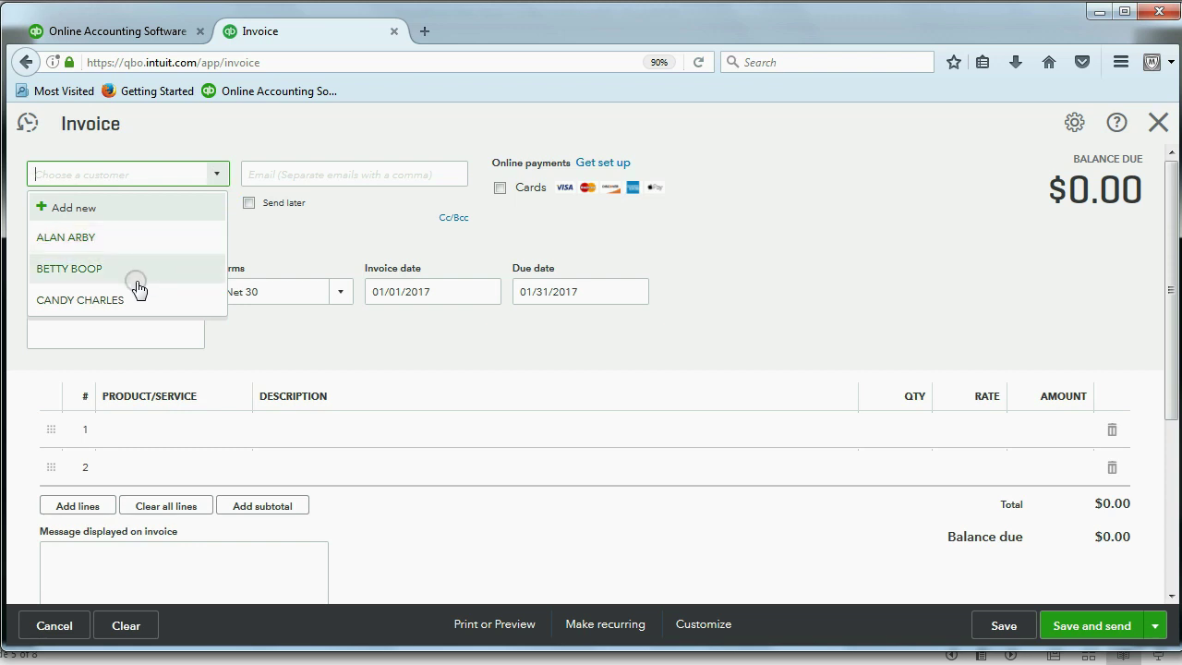
{"action": "left_click", "coordinate": [90, 242]}
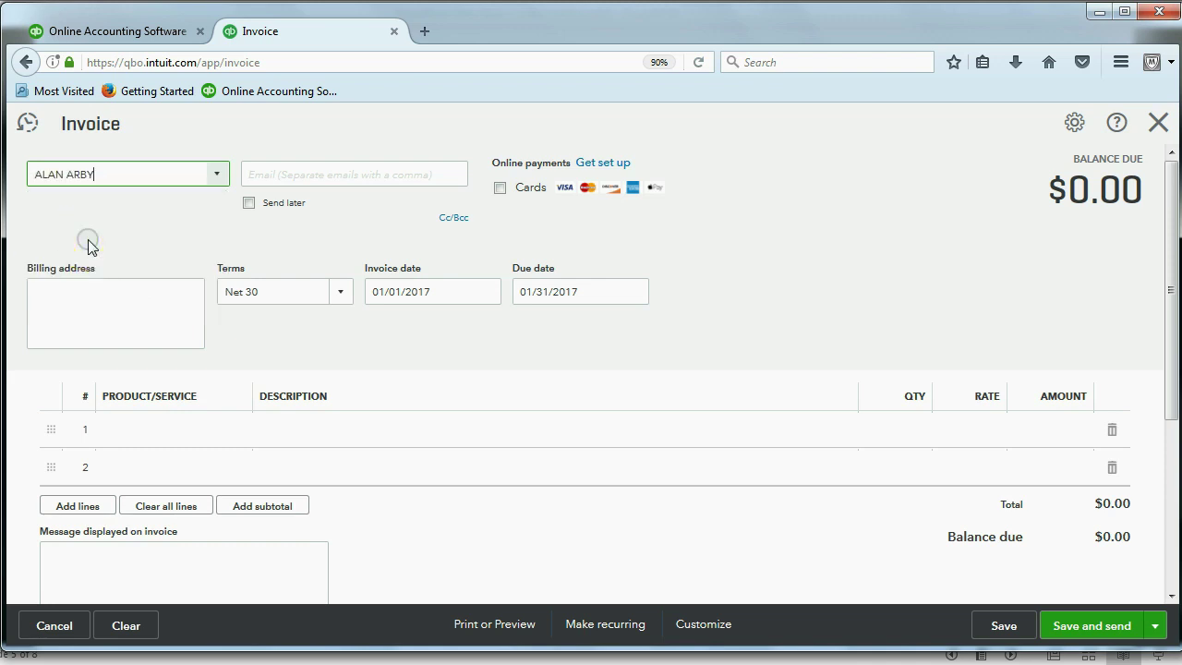
{"action": "left_click", "coordinate": [96, 322]}
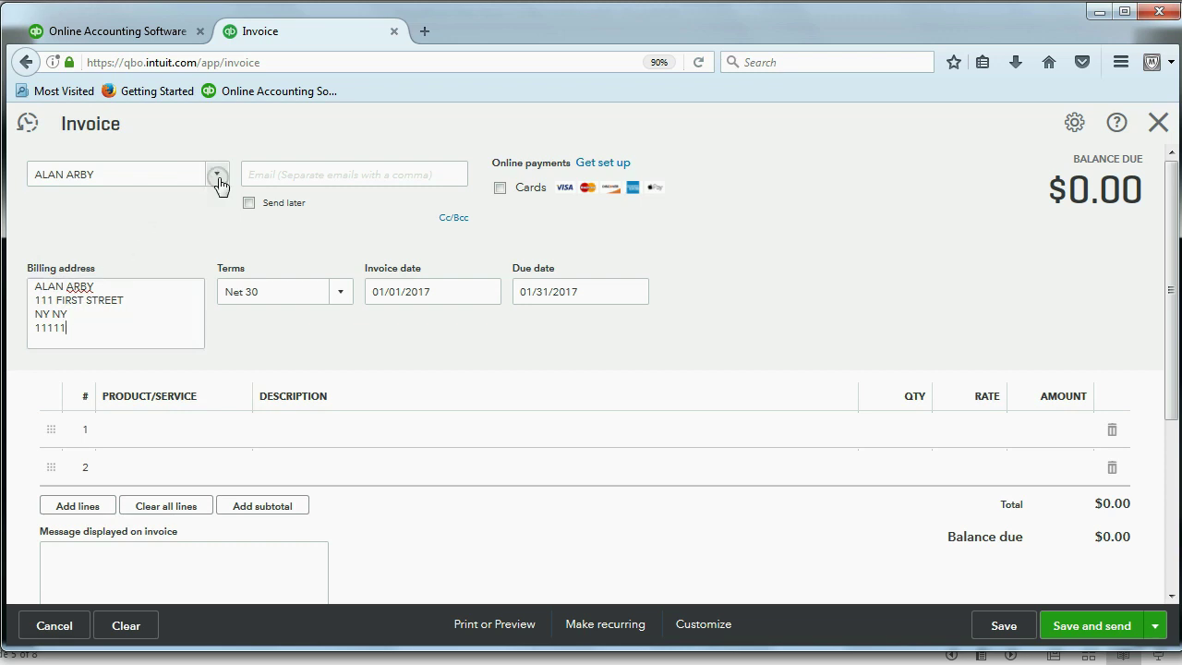
- Add the video service to the first invoice line with a quantity of 10
{"action": "left_click", "coordinate": [157, 434]}
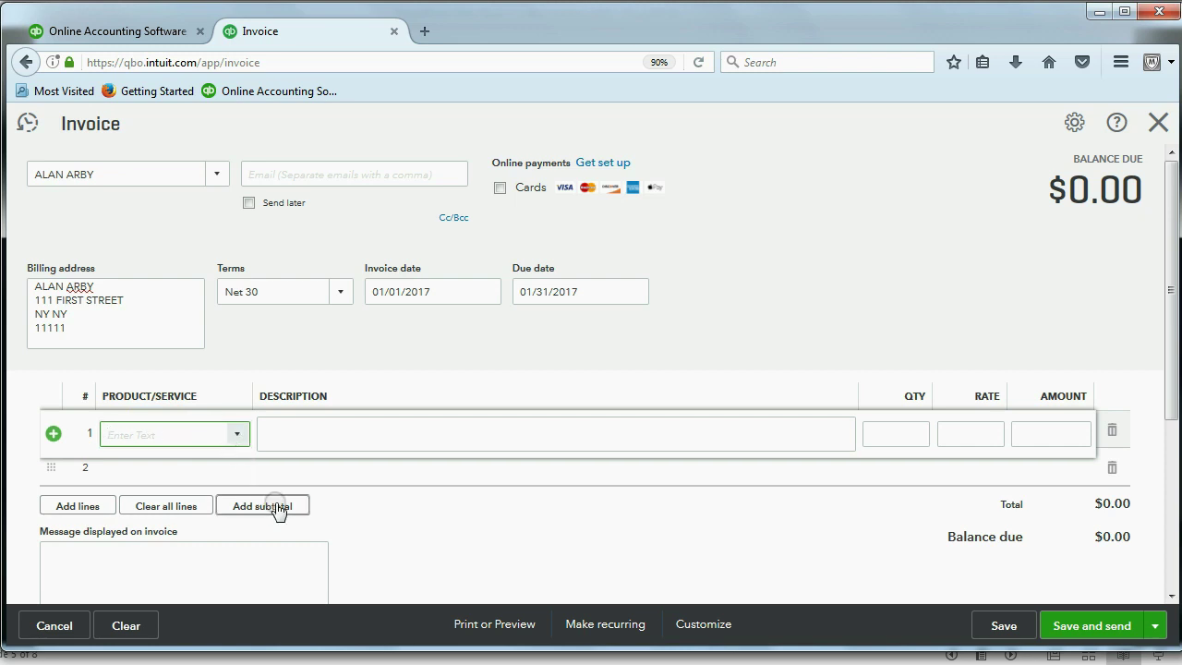
{"action": "left_click", "coordinate": [237, 433]}
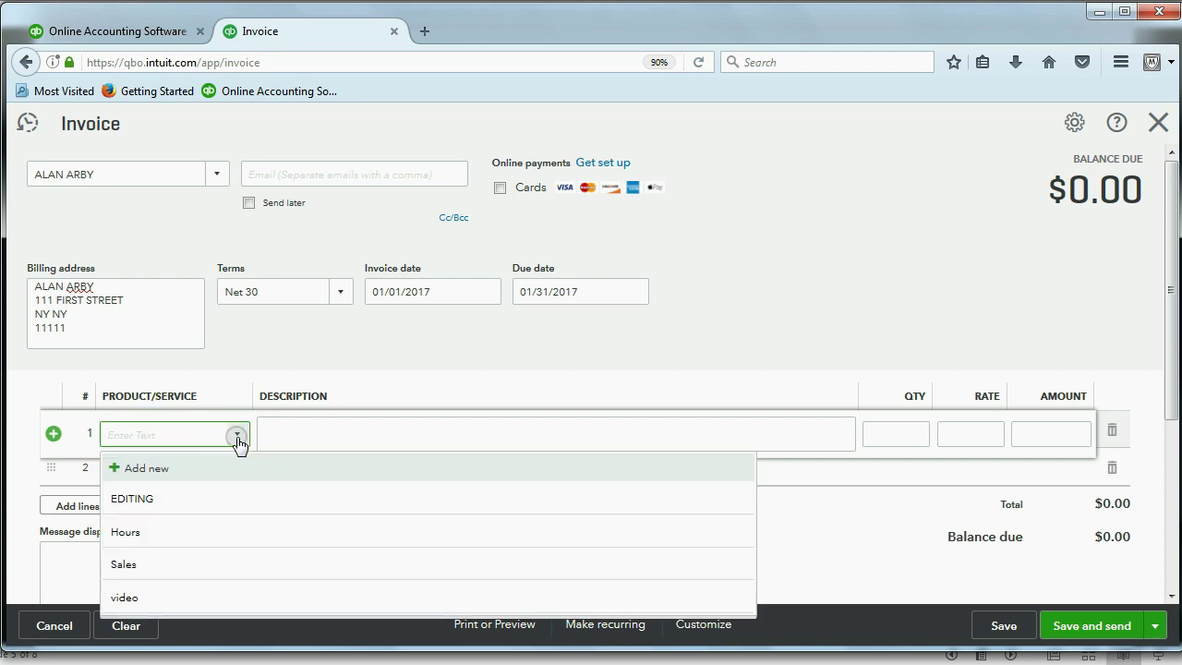
{"action": "left_click", "coordinate": [128, 601]}
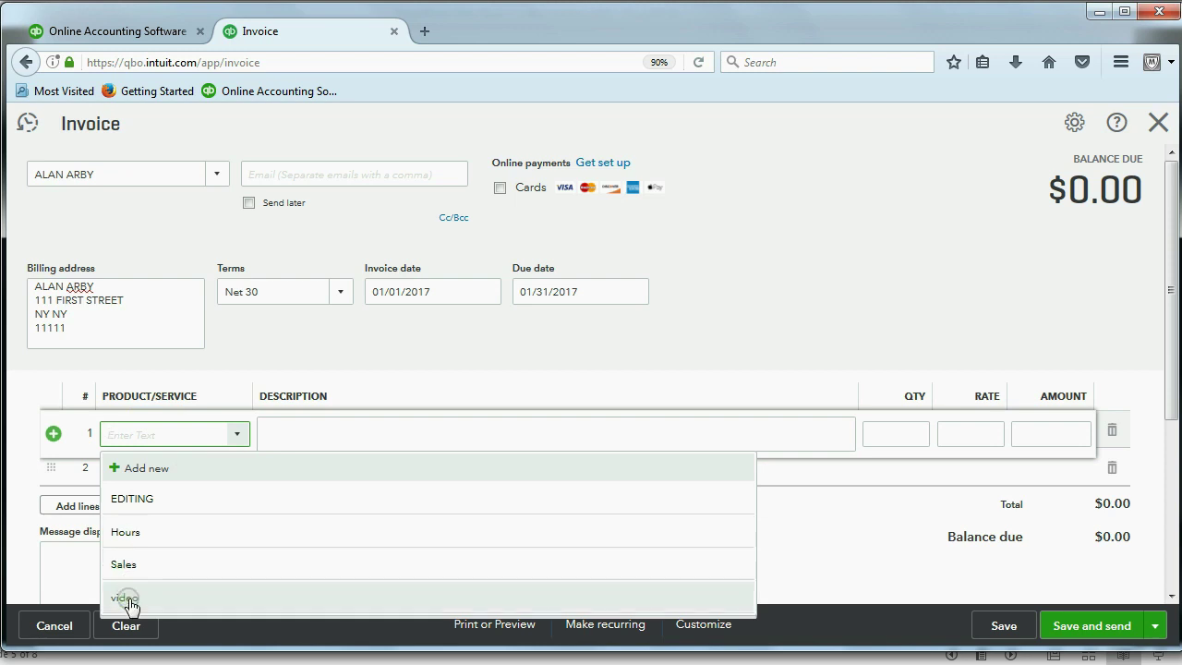
{"action": "left_click", "coordinate": [125, 598]}
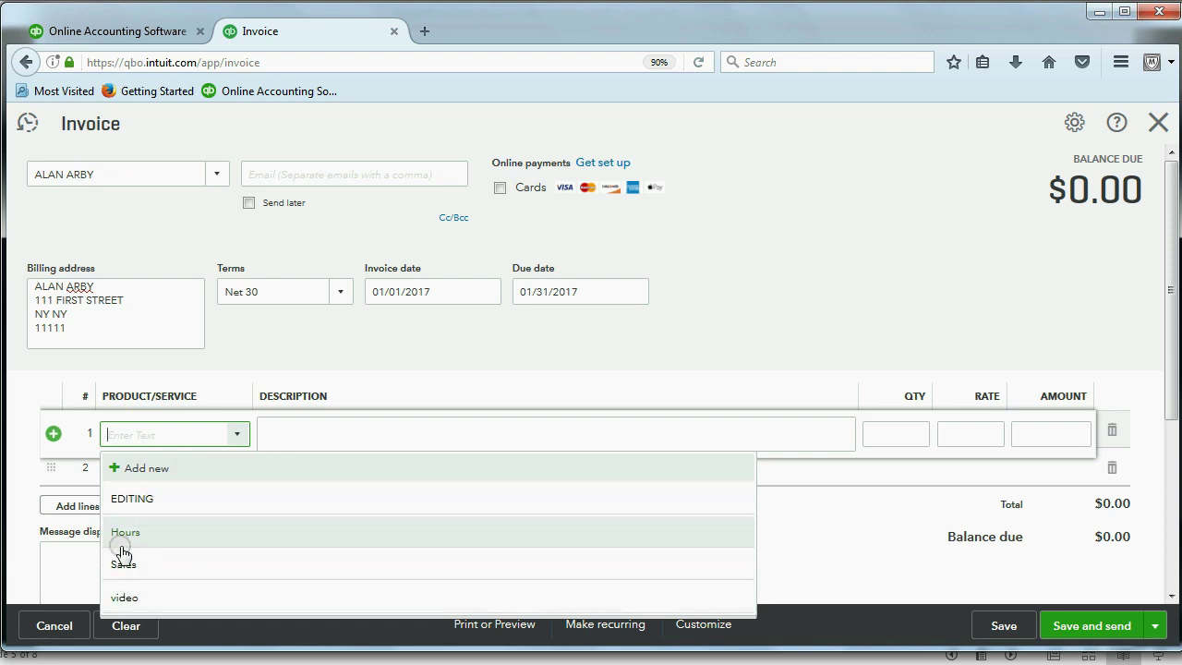
{"action": "left_click", "coordinate": [127, 600]}
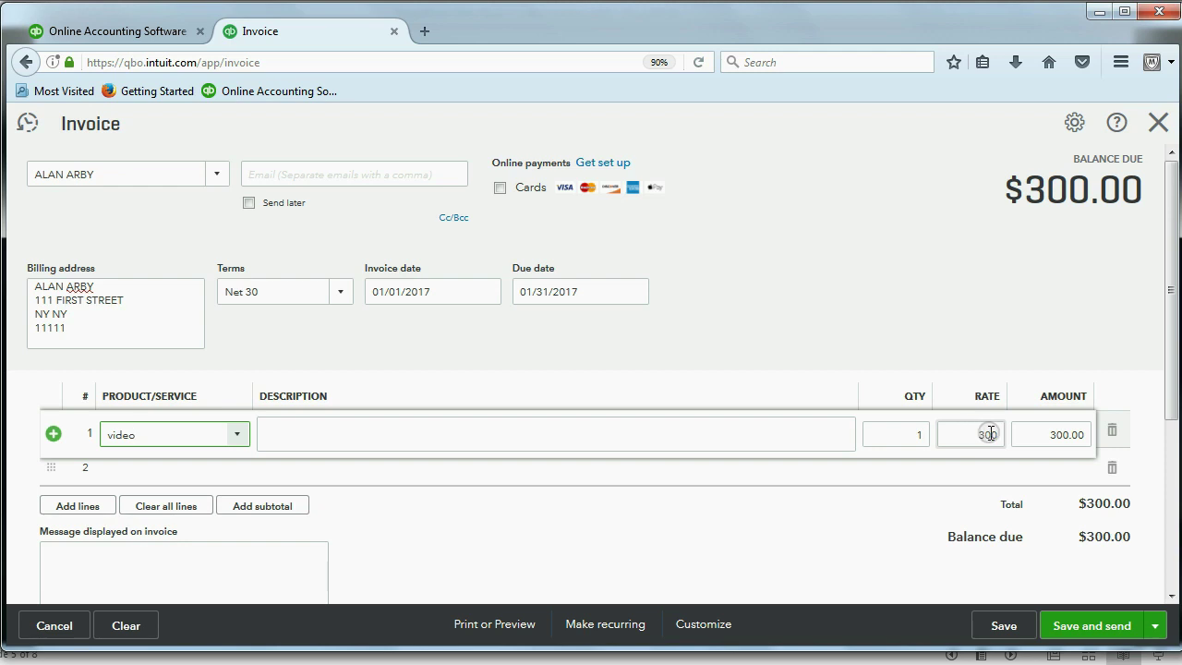
{"action": "left_click", "coordinate": [904, 432]}
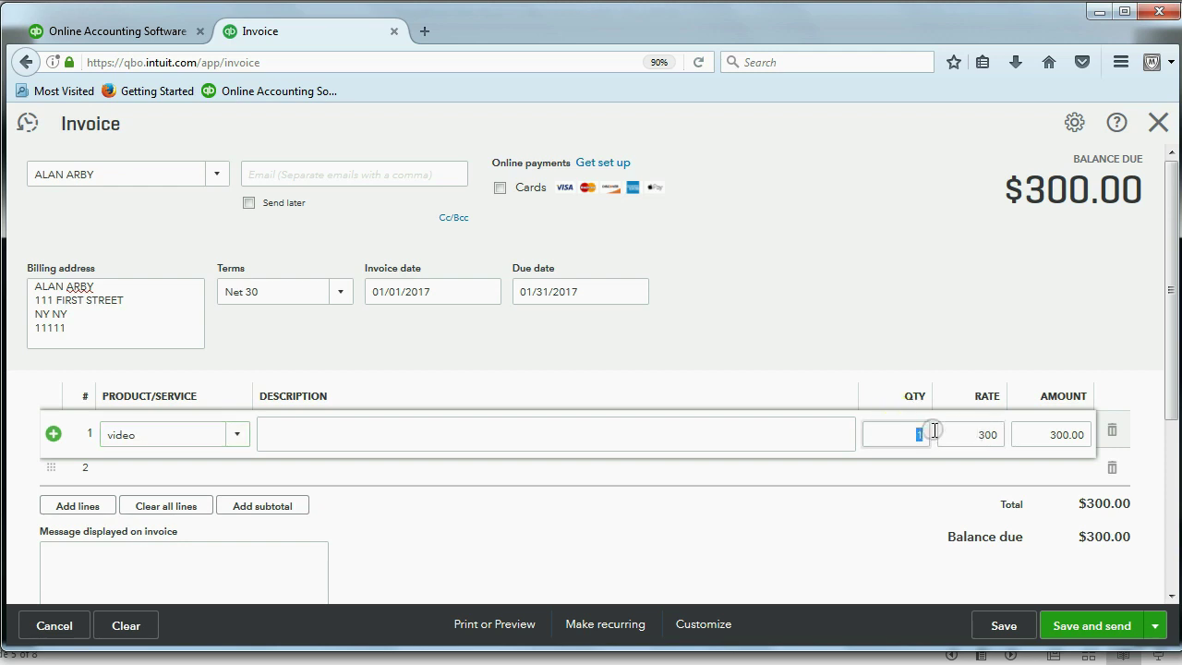
{"action": "type", "text": "1"}
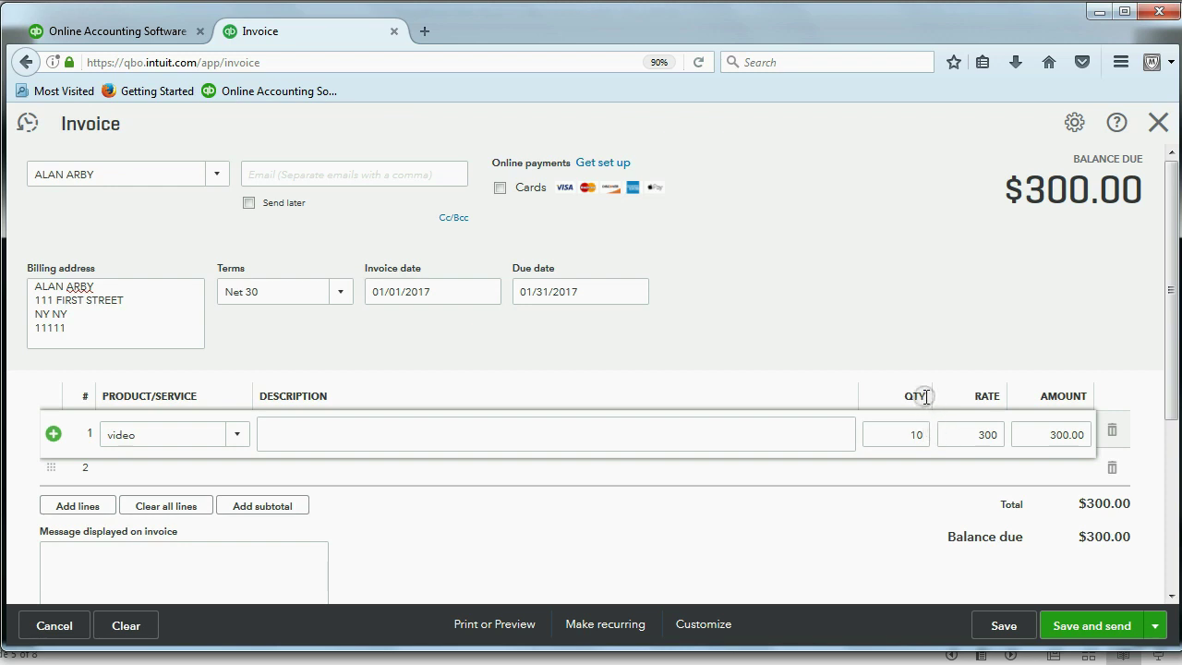
{"action": "key", "text": "Tab"}
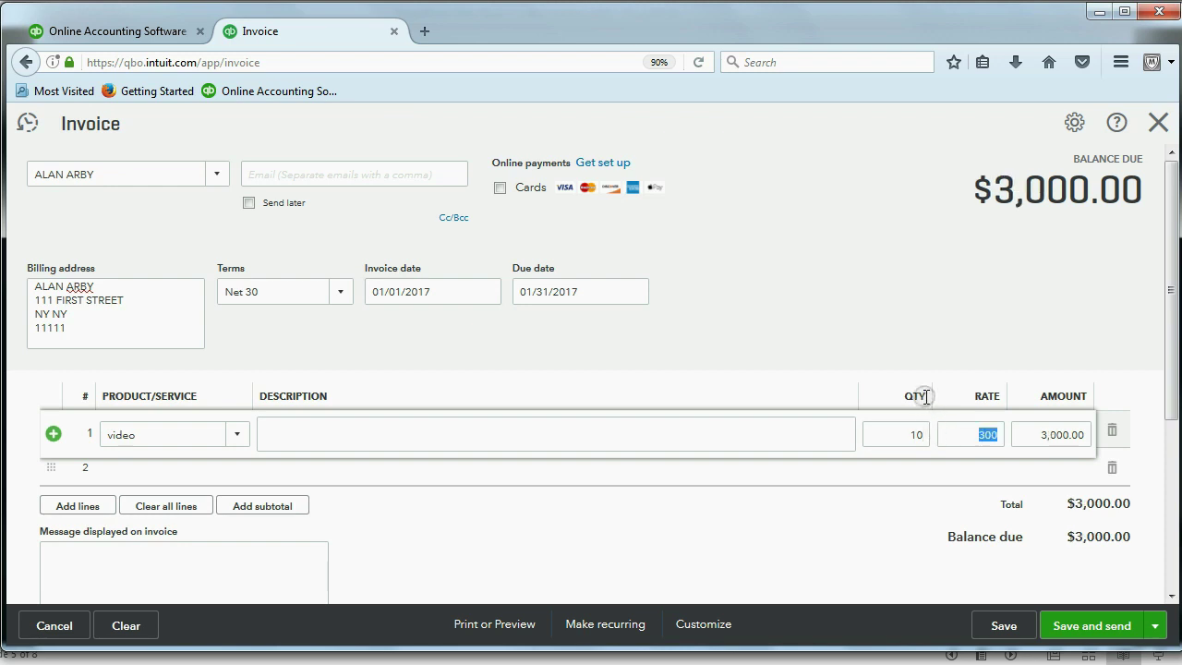
- Check the video line's quantity, rate and amount, then save the invoice and close it to return to the invoices list
{"action": "double_click", "coordinate": [899, 434]}
{"action": "double_click", "coordinate": [959, 435]}
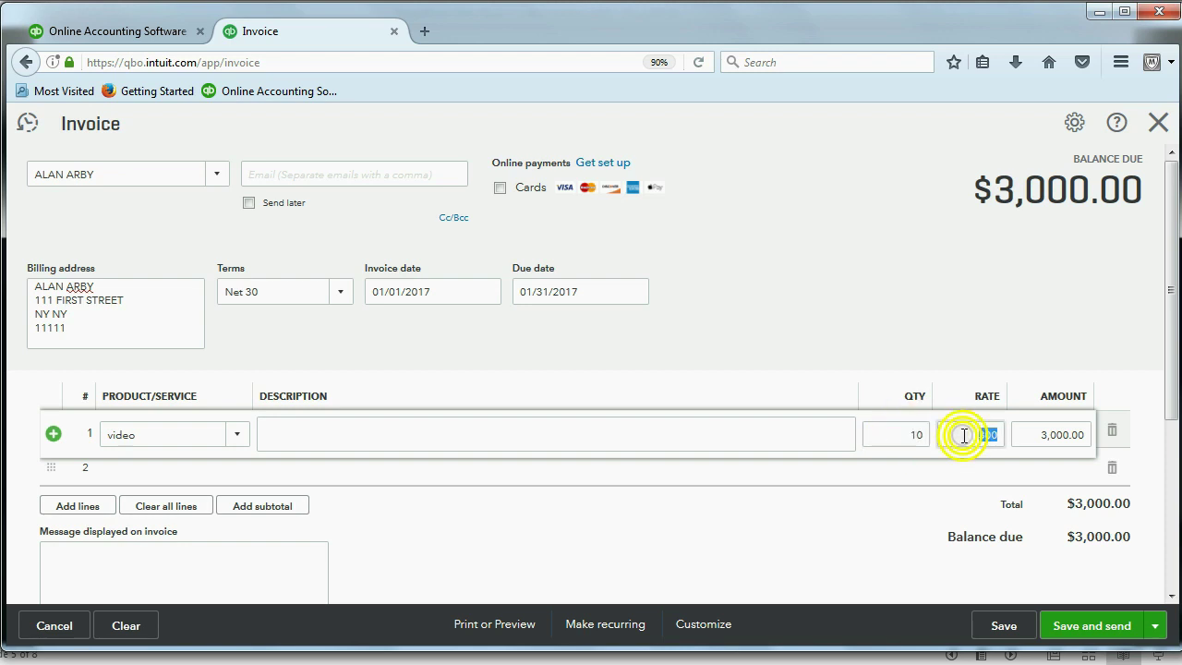
{"action": "left_click", "coordinate": [1006, 435]}
{"action": "left_click", "coordinate": [1045, 436]}
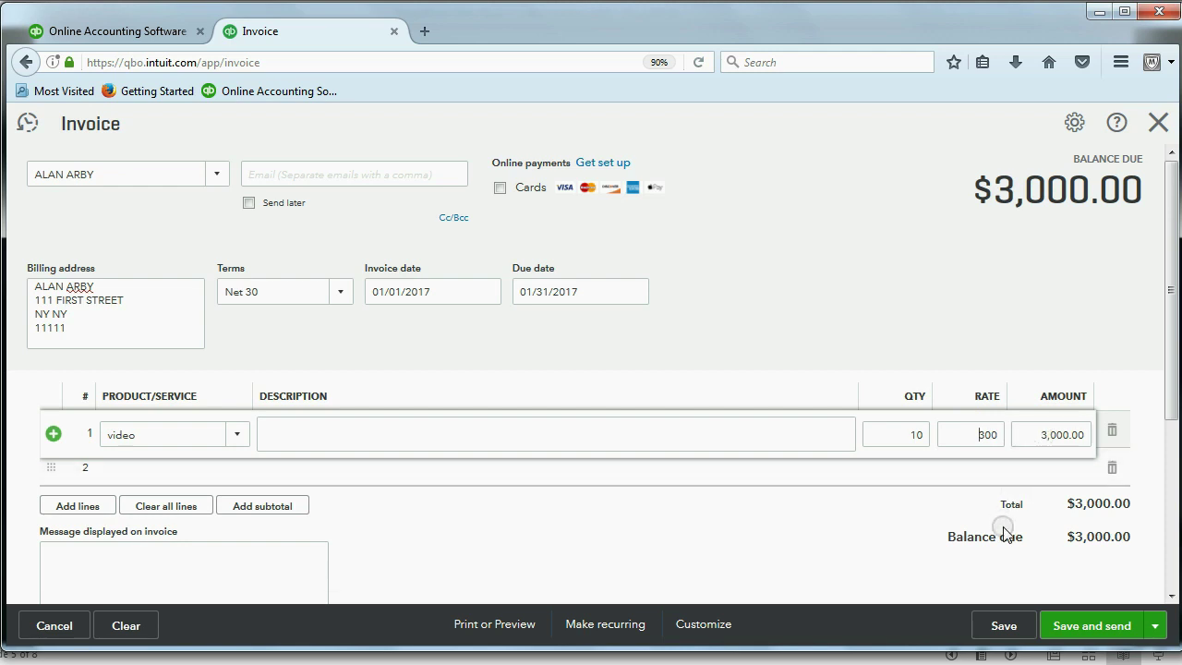
{"action": "left_click", "coordinate": [1006, 531]}
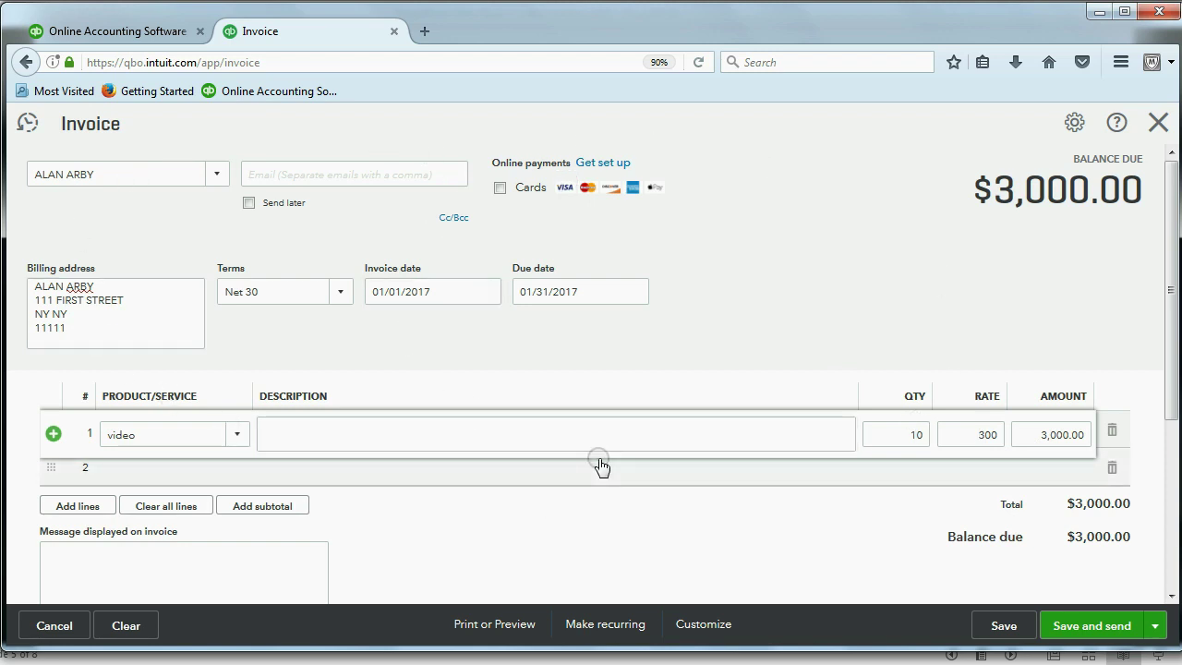
{"action": "left_click", "coordinate": [1004, 626]}
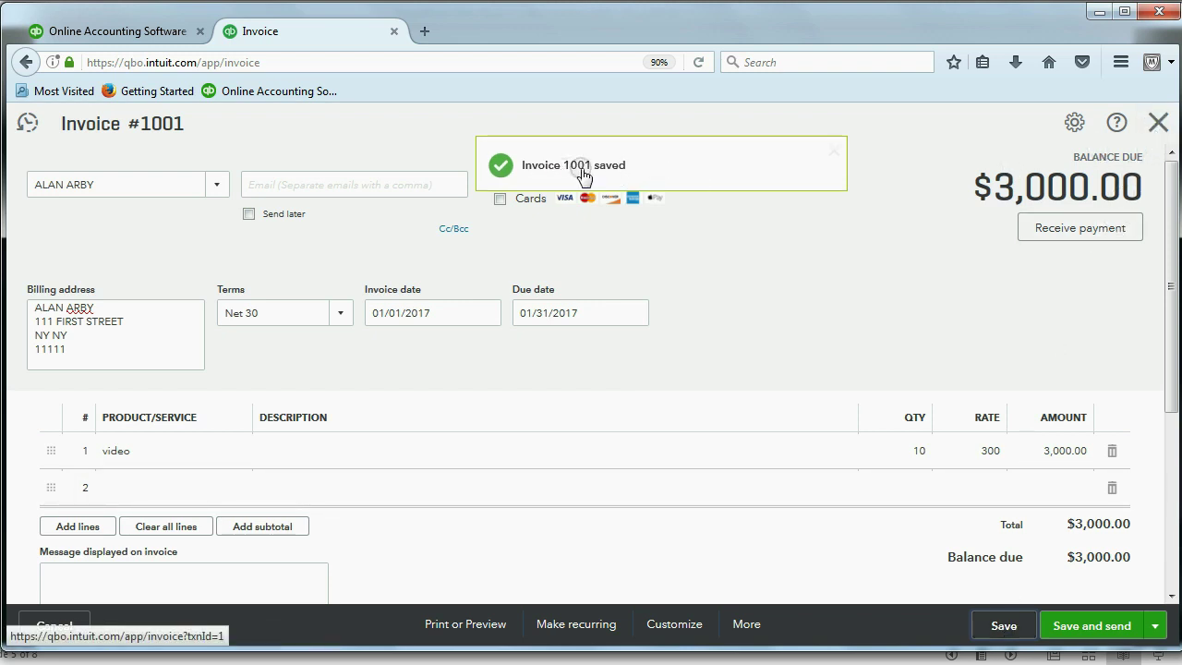
{"action": "left_click", "coordinate": [1156, 123]}
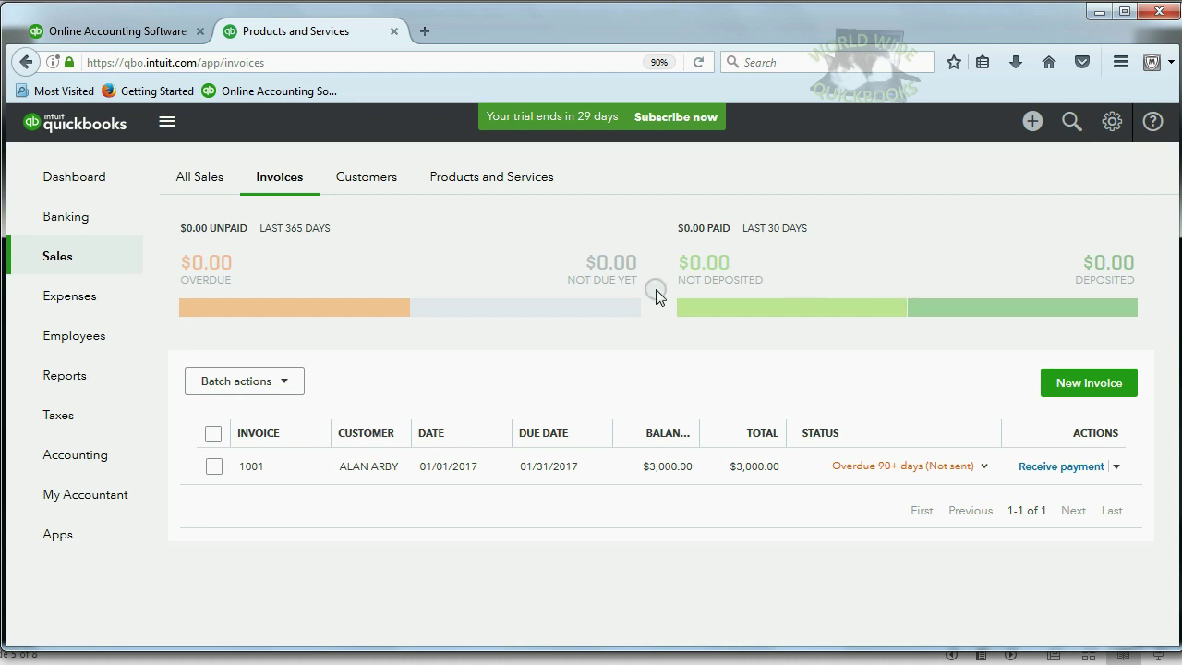
- Open the saved Trial Balance report from the custom reports and review the Accounts Receivable and Video Income balances
{"action": "left_click", "coordinate": [67, 378]}
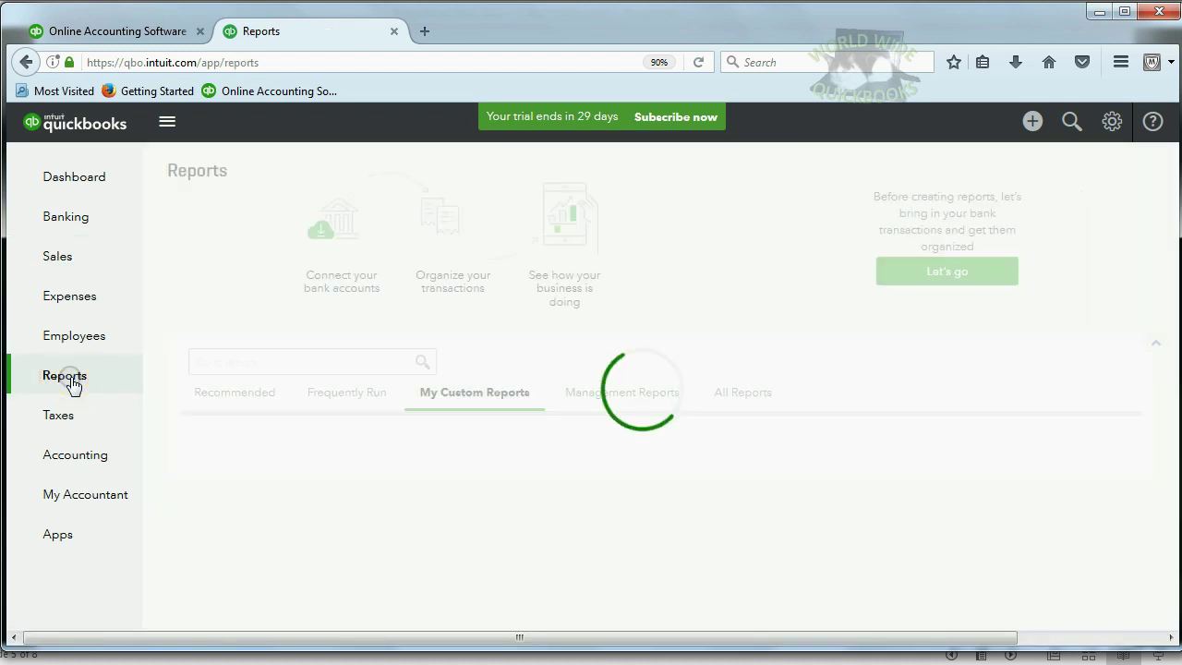
{"action": "left_click", "coordinate": [460, 404]}
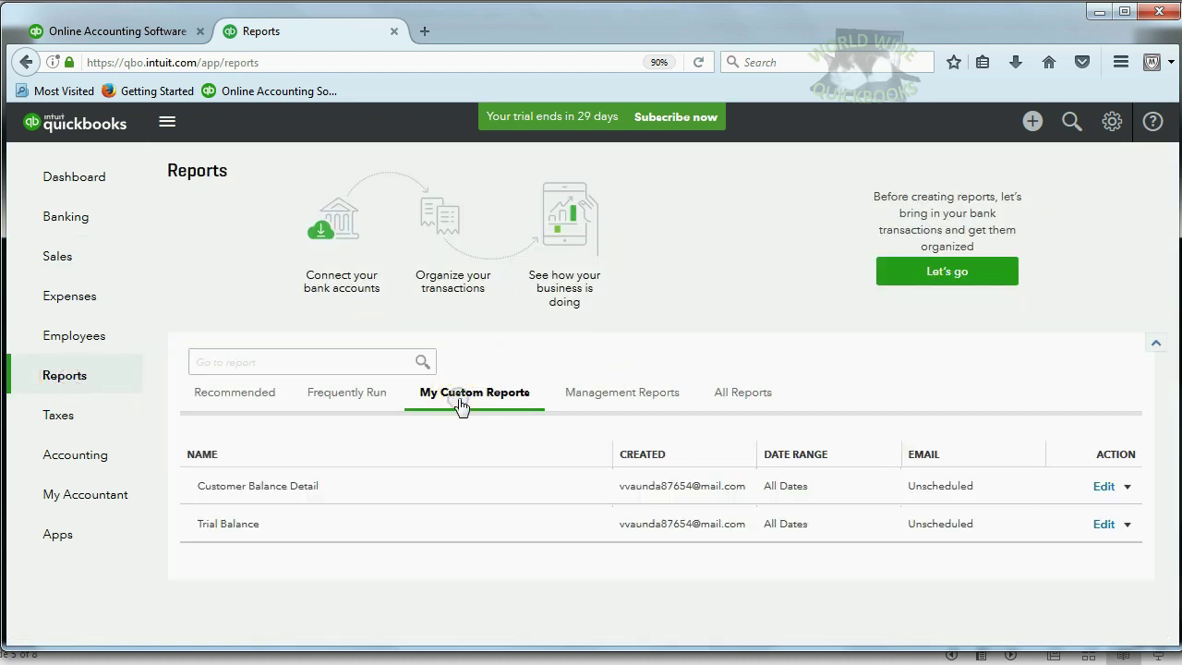
{"action": "left_click", "coordinate": [246, 524]}
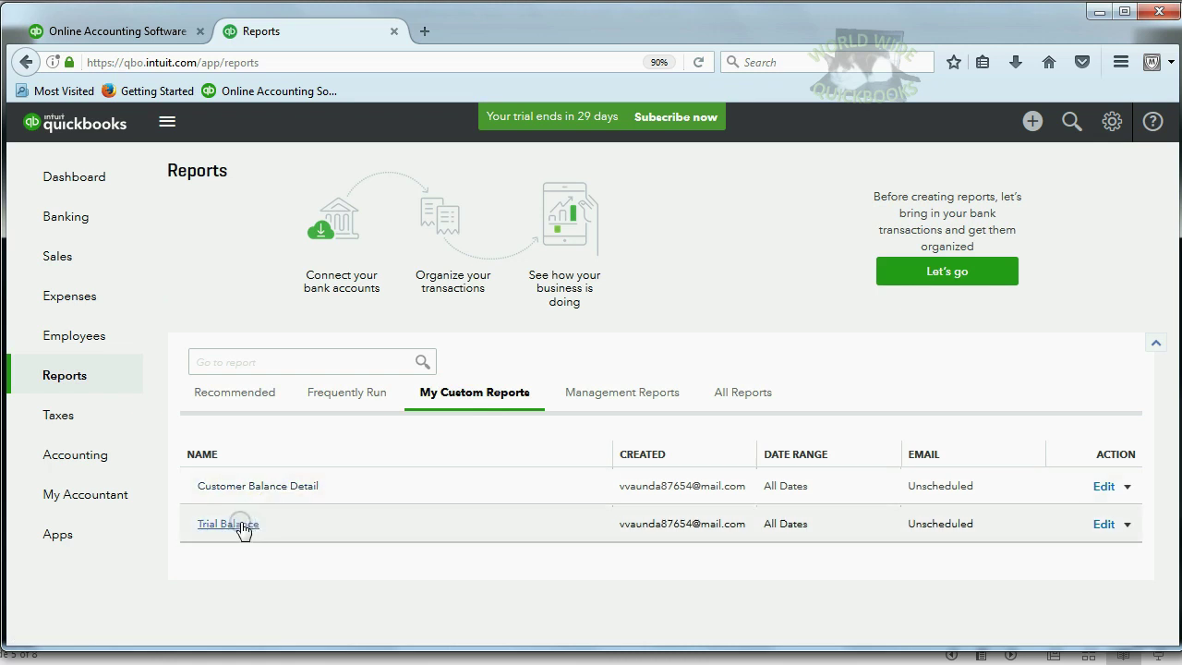
{"action": "left_click", "coordinate": [241, 524]}
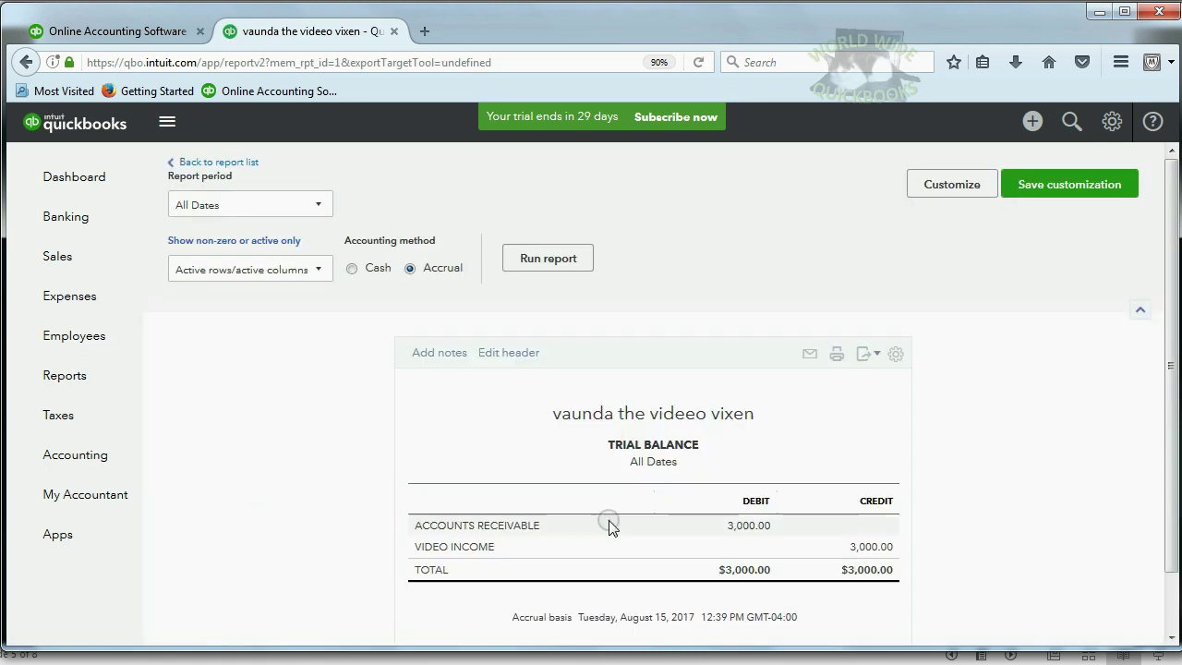
{"action": "scroll", "coordinate": [661, 527], "scroll_direction": "down", "scroll_amount": 1}
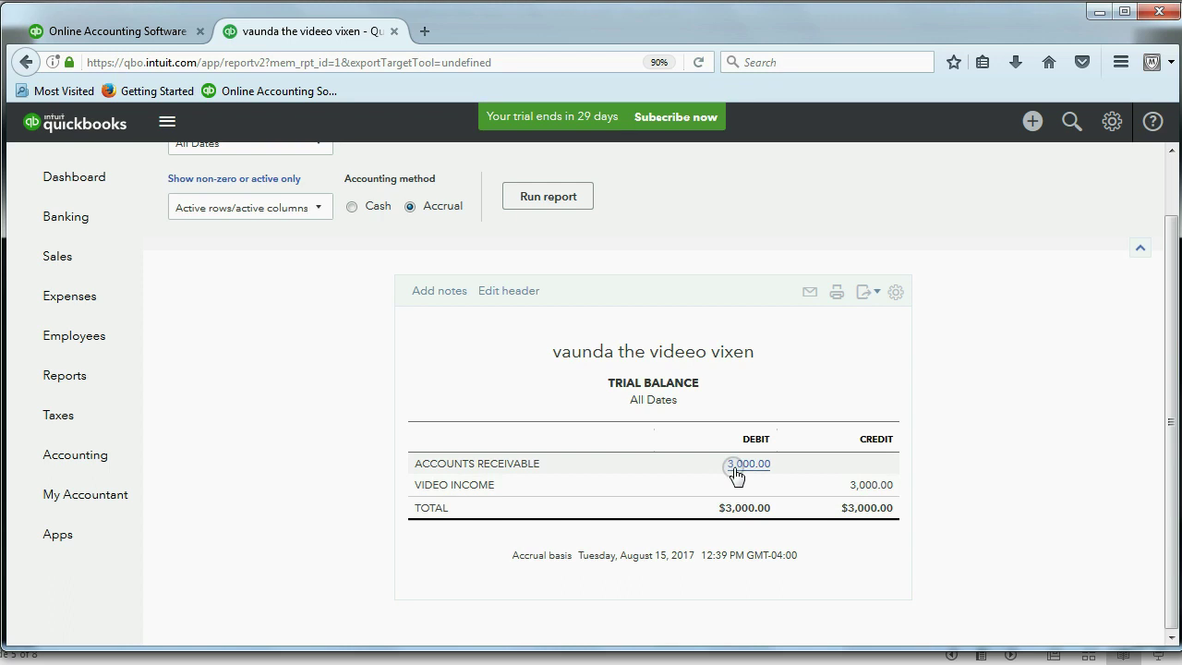
- Open the saved Customer Balance Detail report and review the open invoice listed for the customer
{"action": "left_click", "coordinate": [65, 379]}
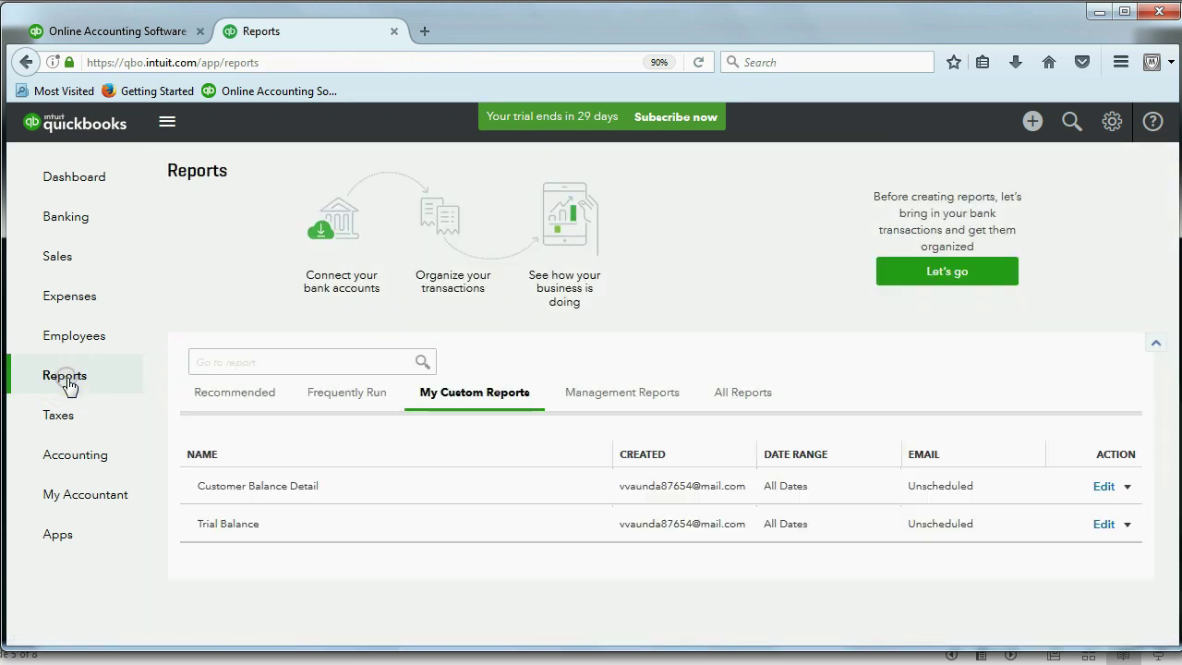
{"action": "left_click", "coordinate": [268, 495]}
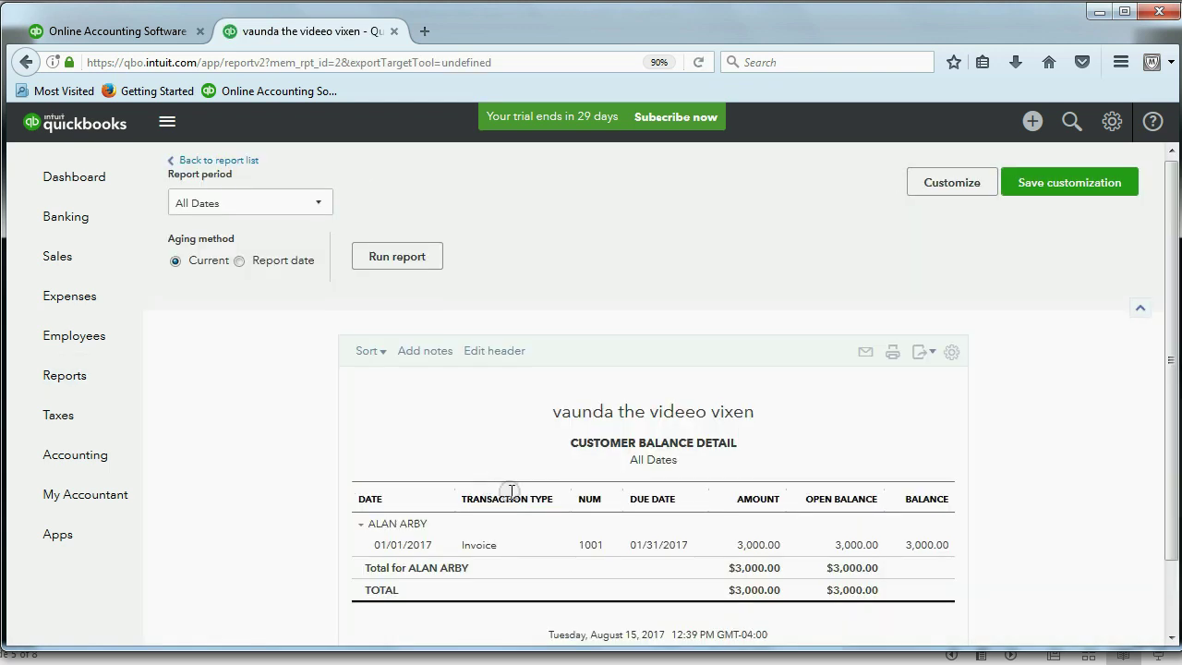
{"action": "scroll", "coordinate": [494, 490], "scroll_direction": "down", "scroll_amount": 2}
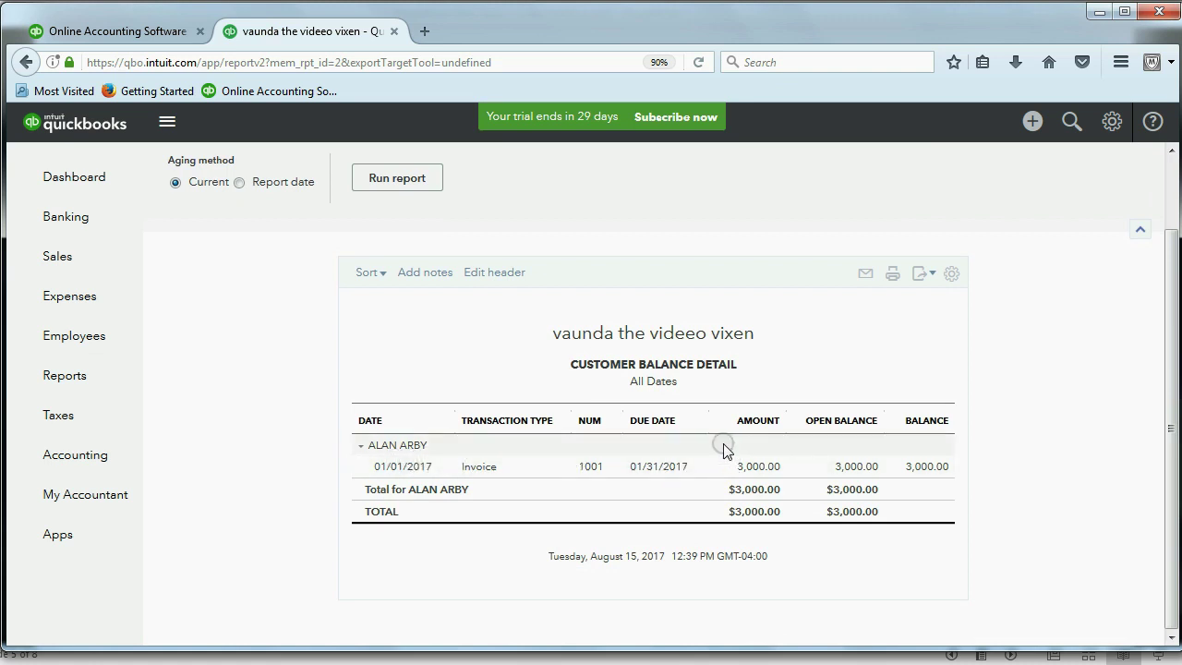
{"action": "key", "text": "alt+Tab"}
{"action": "key", "text": "Right"}
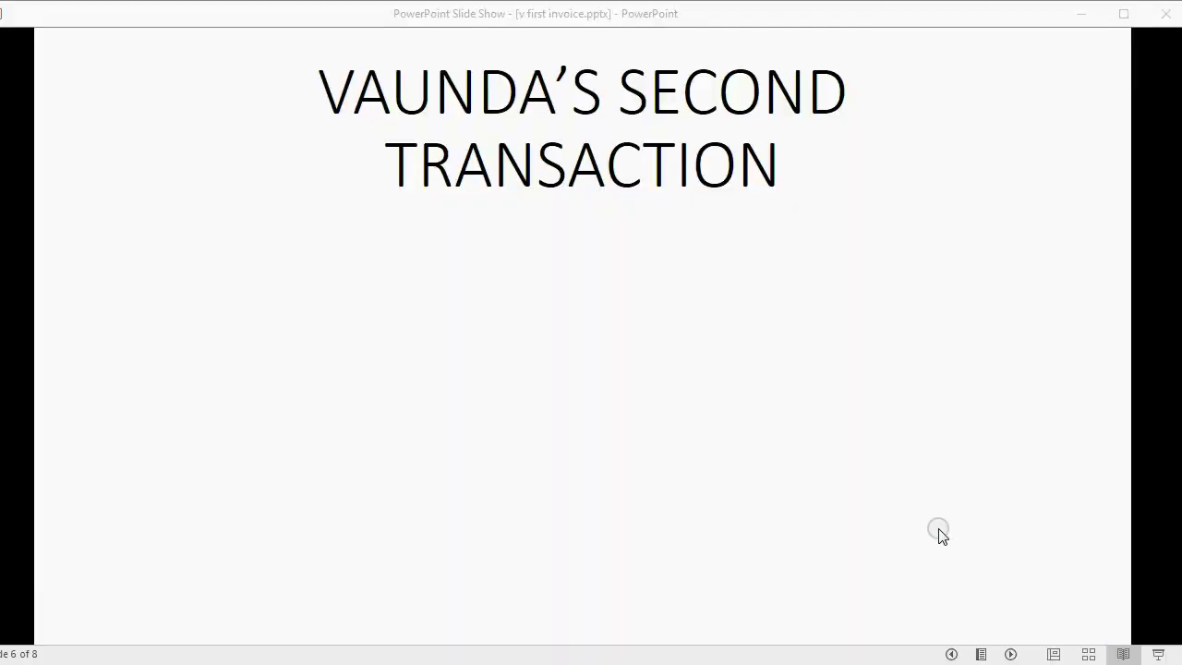
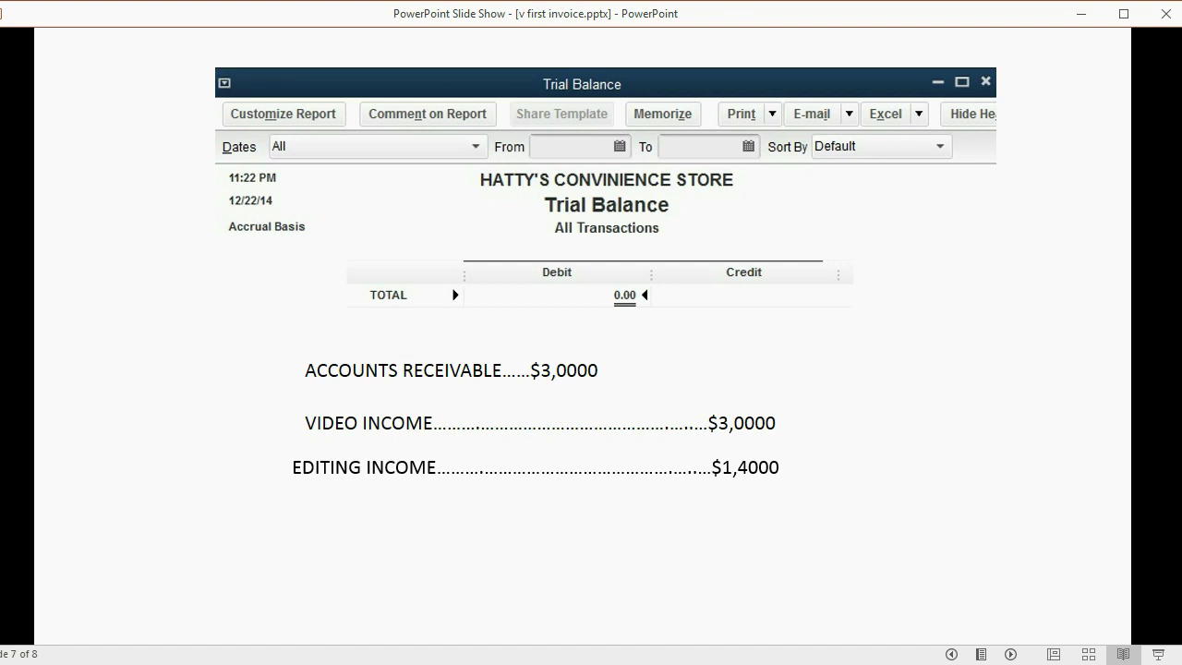
{"action": "key", "text": "Right"}
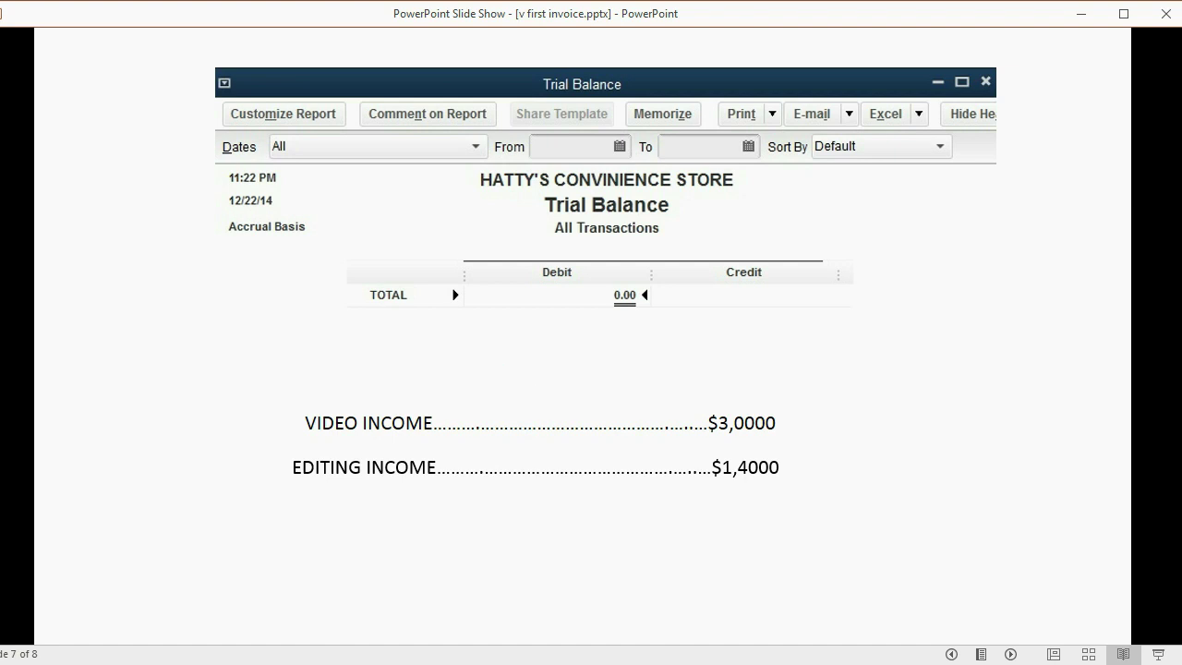
{"action": "key", "text": "Right"}
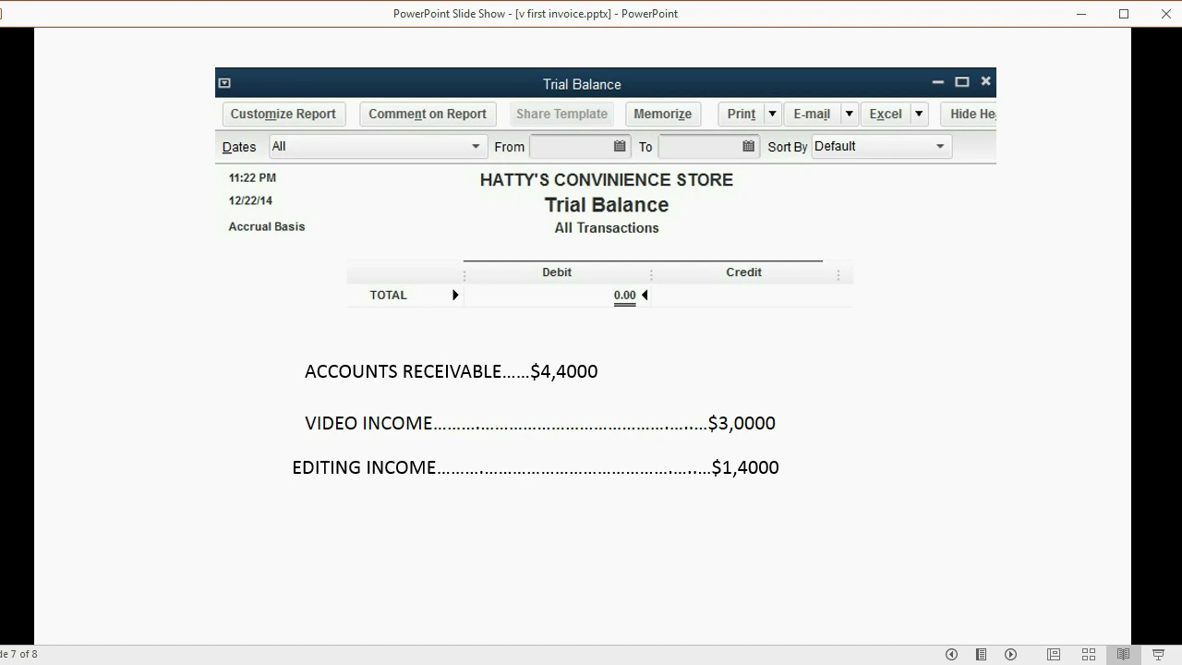
{"action": "key", "text": "Right"}
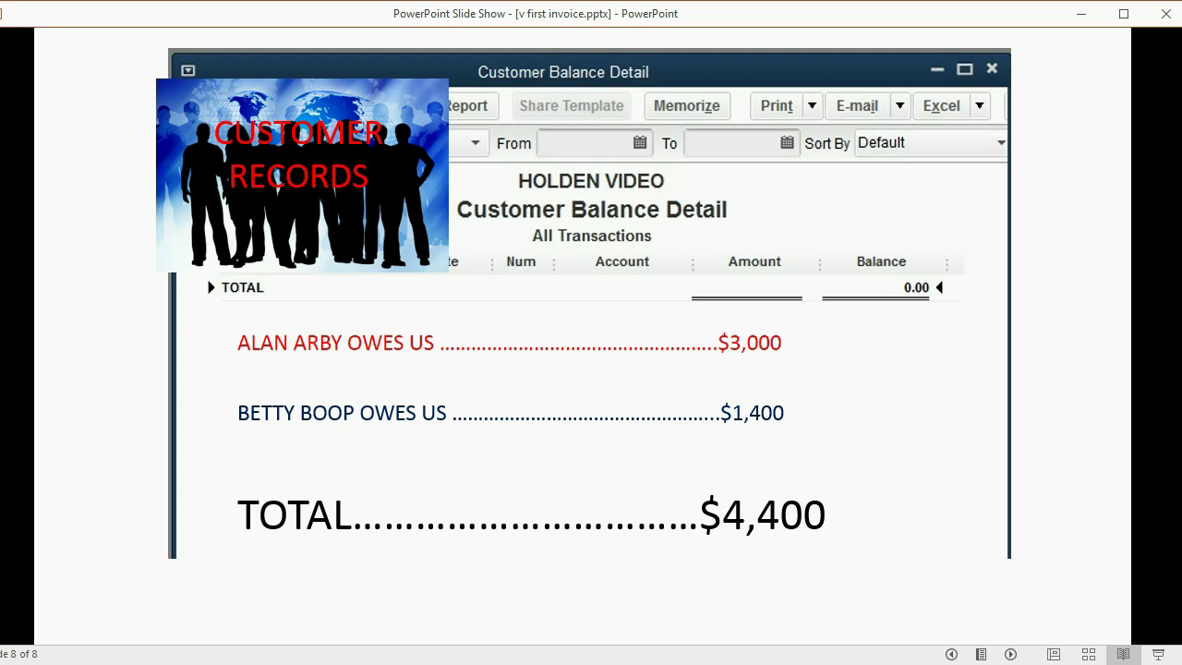
{"action": "key", "text": "alt+Tab"}
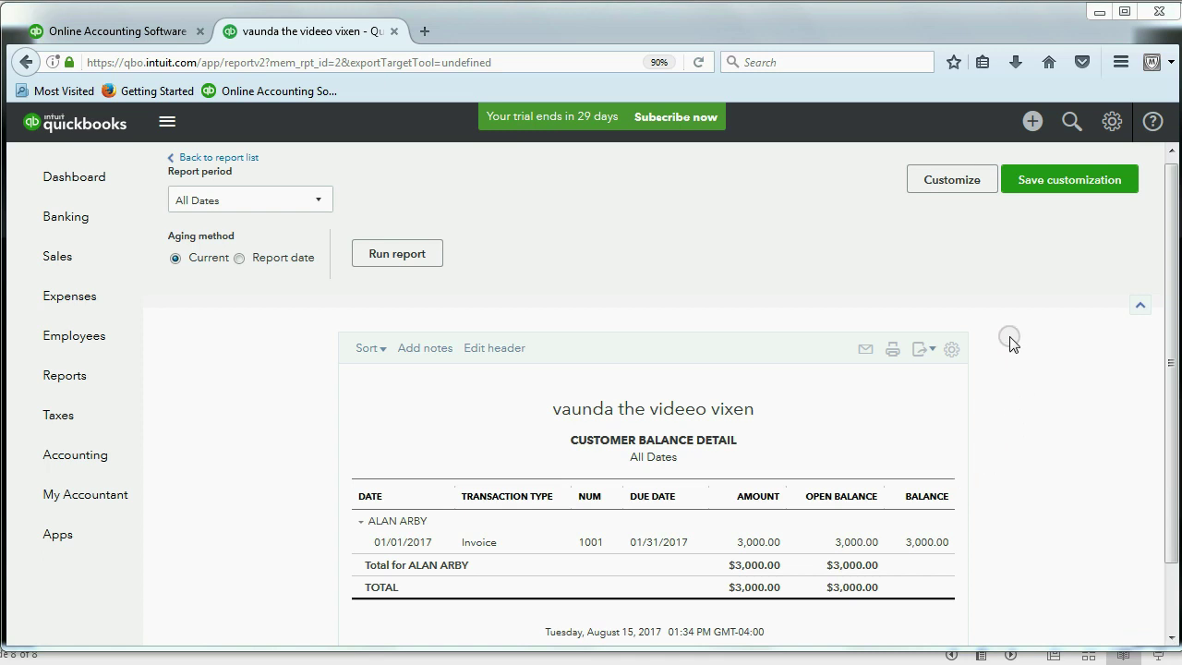
- Start a new invoice and set its date to 01/02/2017, leaving the terms at Net 30
{"action": "left_click", "coordinate": [1032, 122]}
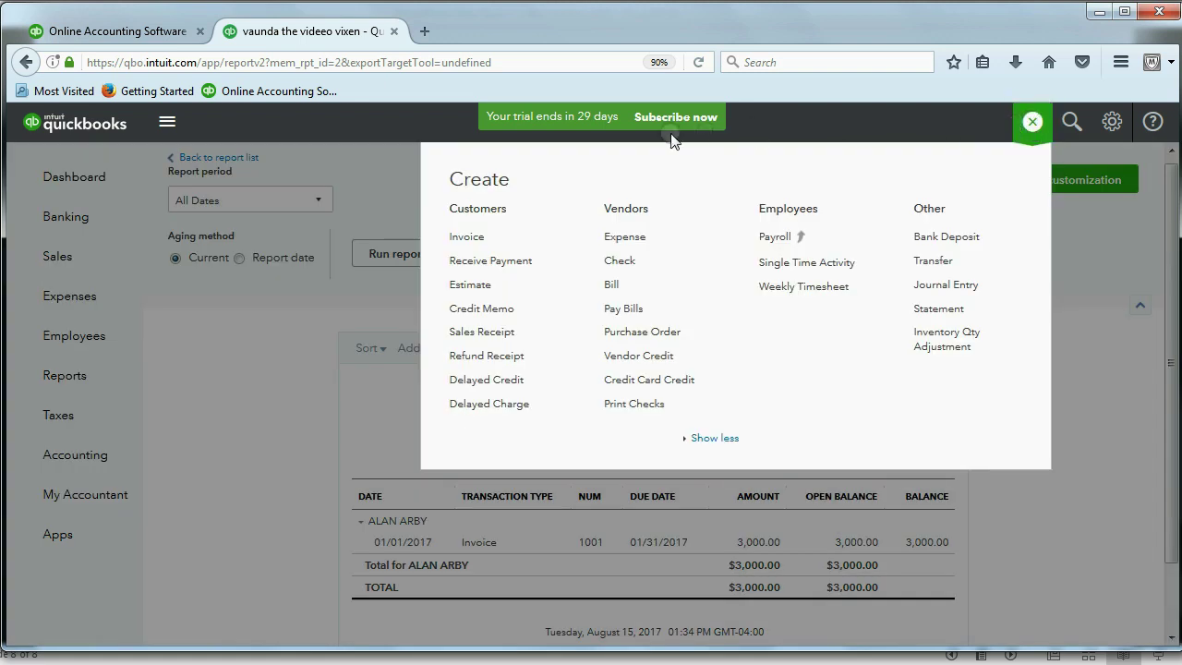
{"action": "left_click", "coordinate": [468, 237]}
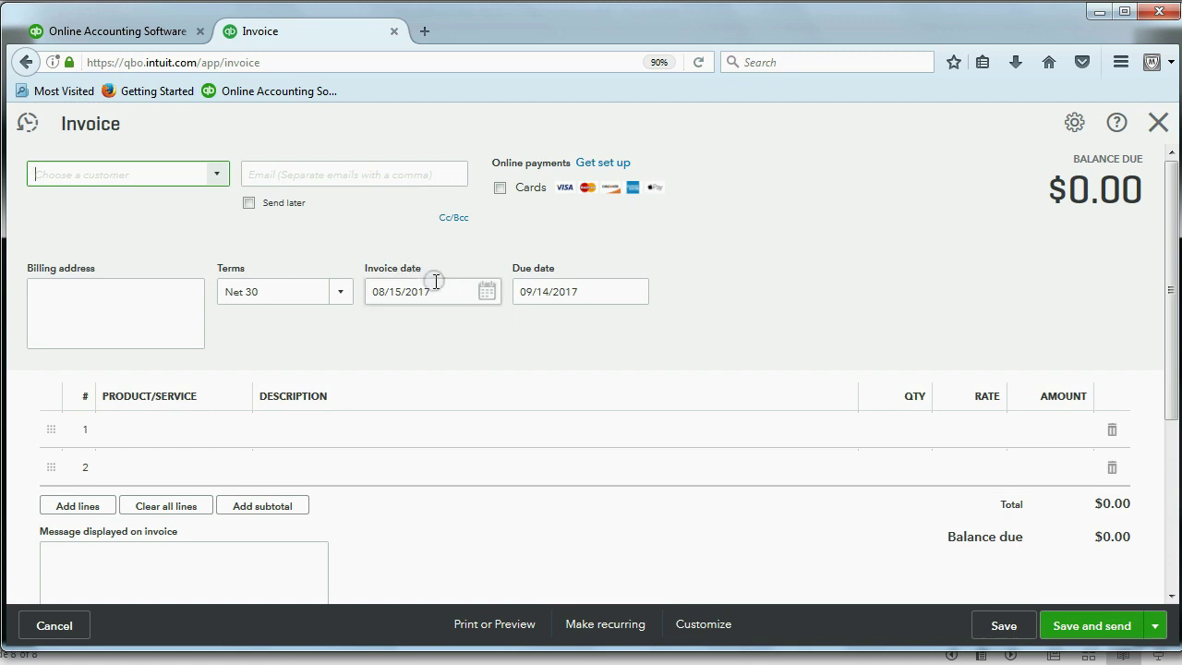
{"action": "left_click", "coordinate": [486, 294]}
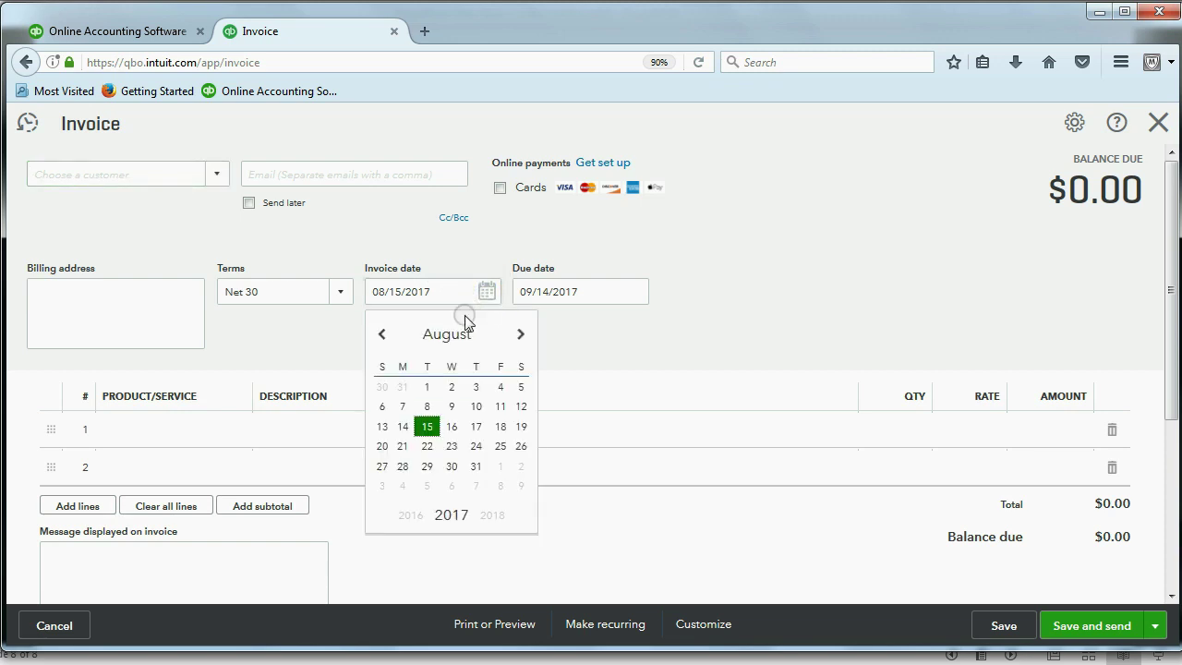
{"action": "left_click", "coordinate": [383, 340]}
{"action": "left_click", "coordinate": [383, 340]}
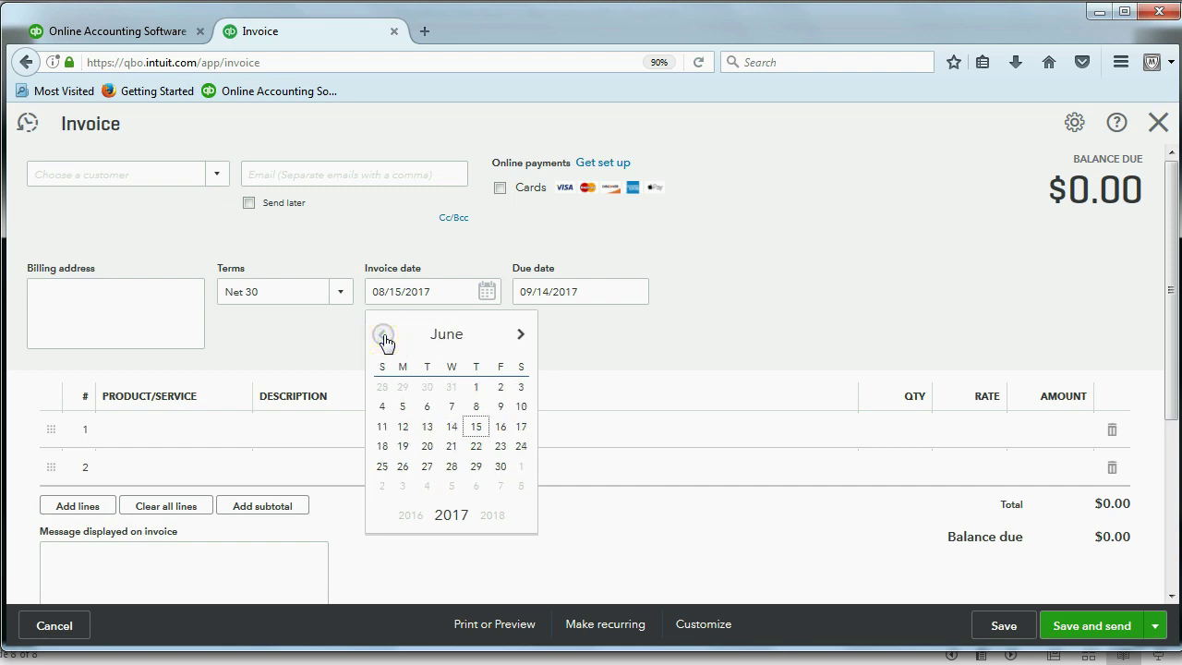
{"action": "left_click", "coordinate": [383, 340]}
{"action": "left_click", "coordinate": [385, 341]}
{"action": "left_click", "coordinate": [384, 338]}
{"action": "left_click", "coordinate": [384, 338]}
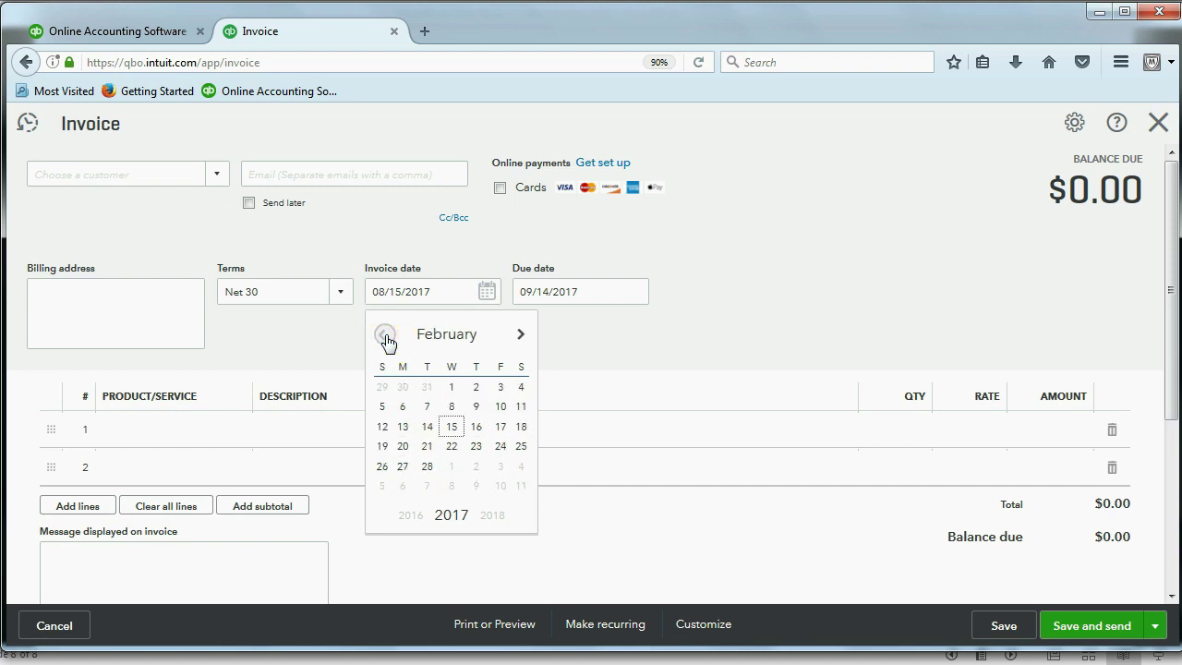
{"action": "left_click", "coordinate": [384, 338]}
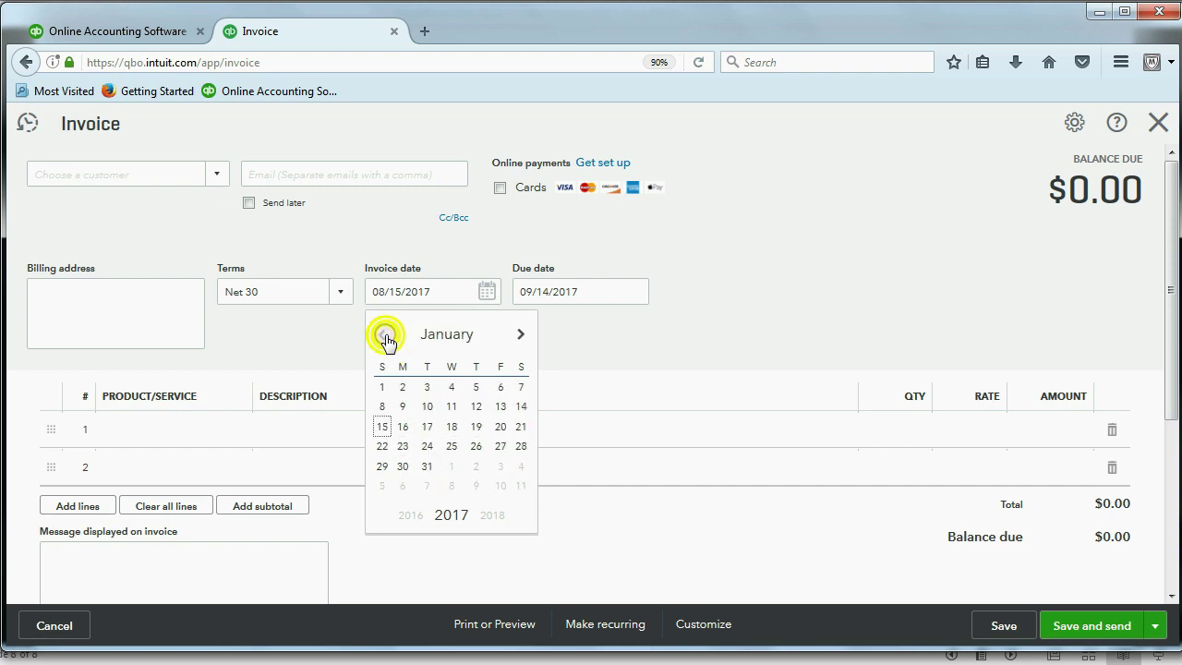
{"action": "left_click", "coordinate": [401, 388]}
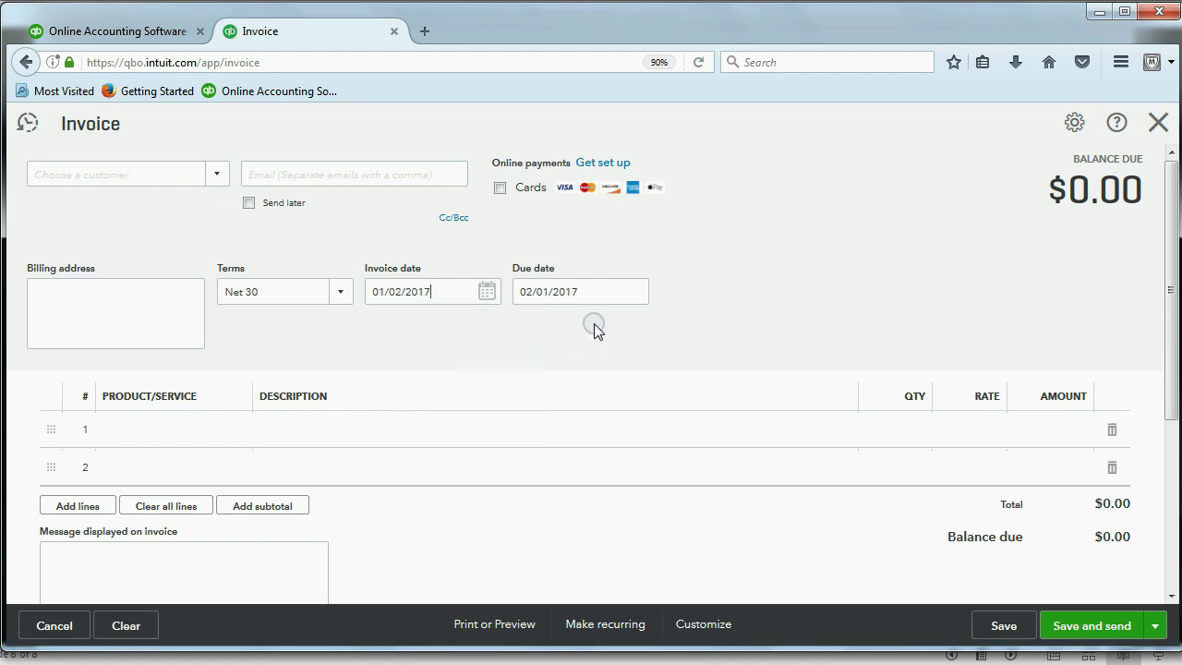
{"action": "left_click", "coordinate": [611, 295]}
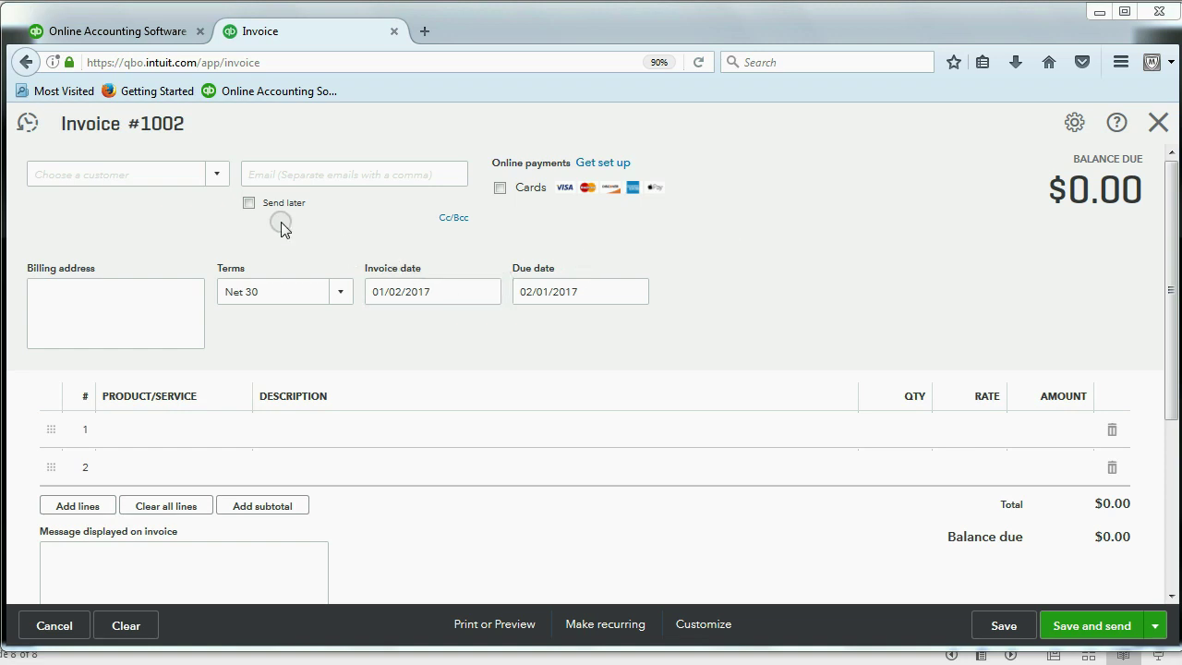
- Select the second existing customer in the customer list as the recipient and check the billing address filled in
{"action": "left_click", "coordinate": [216, 180]}
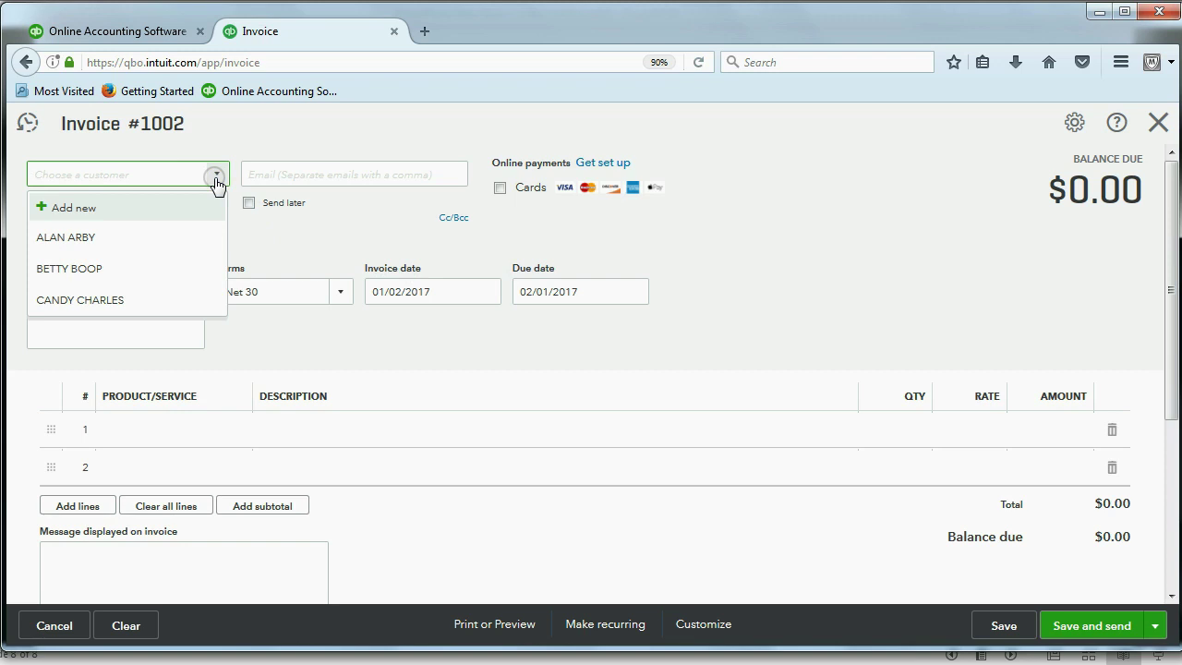
{"action": "left_click", "coordinate": [107, 269]}
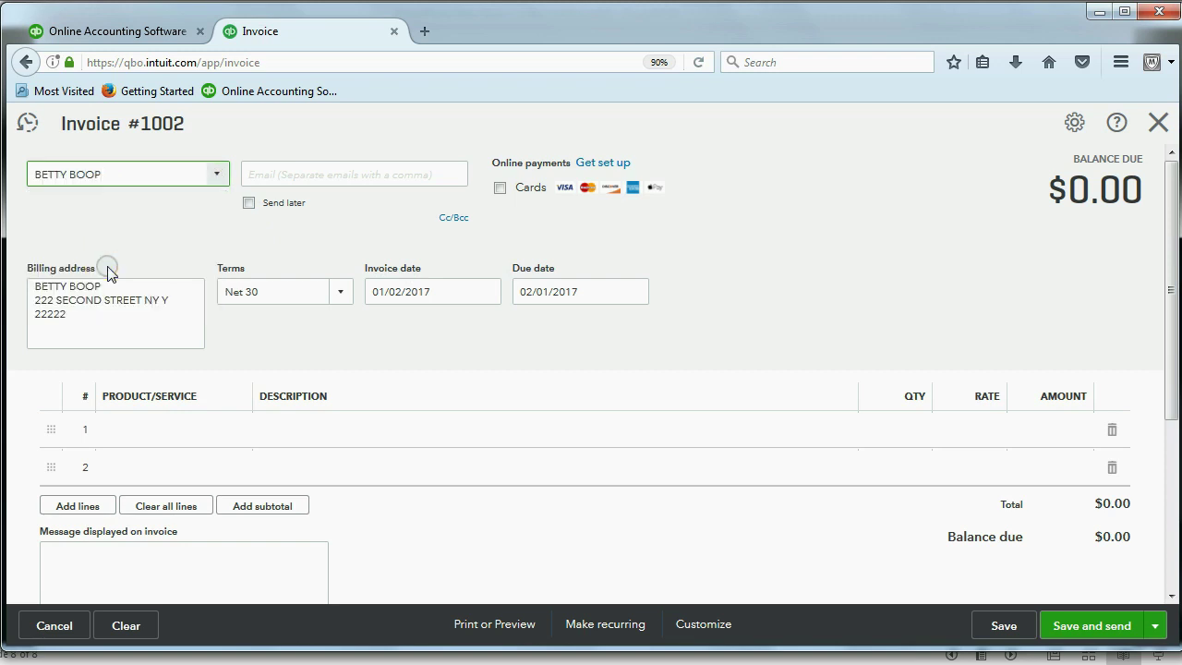
{"action": "left_click", "coordinate": [78, 314]}
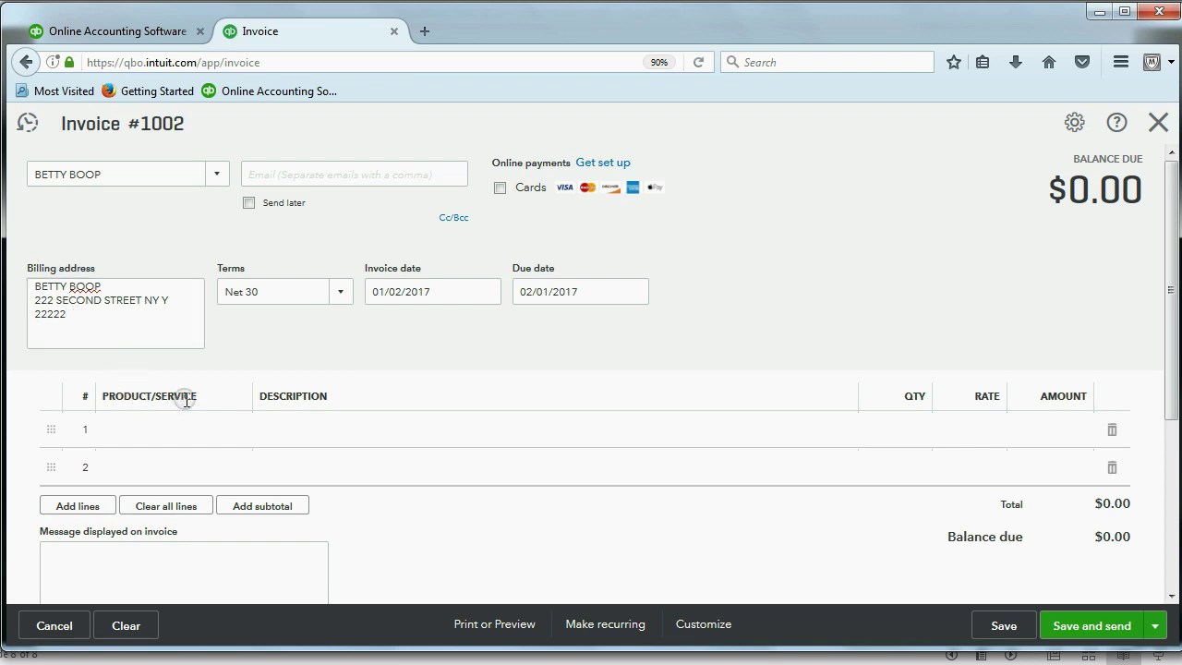
- Add the EDITING service to the first invoice line with a quantity of 10, keeping the default rate
{"action": "left_click", "coordinate": [169, 426]}
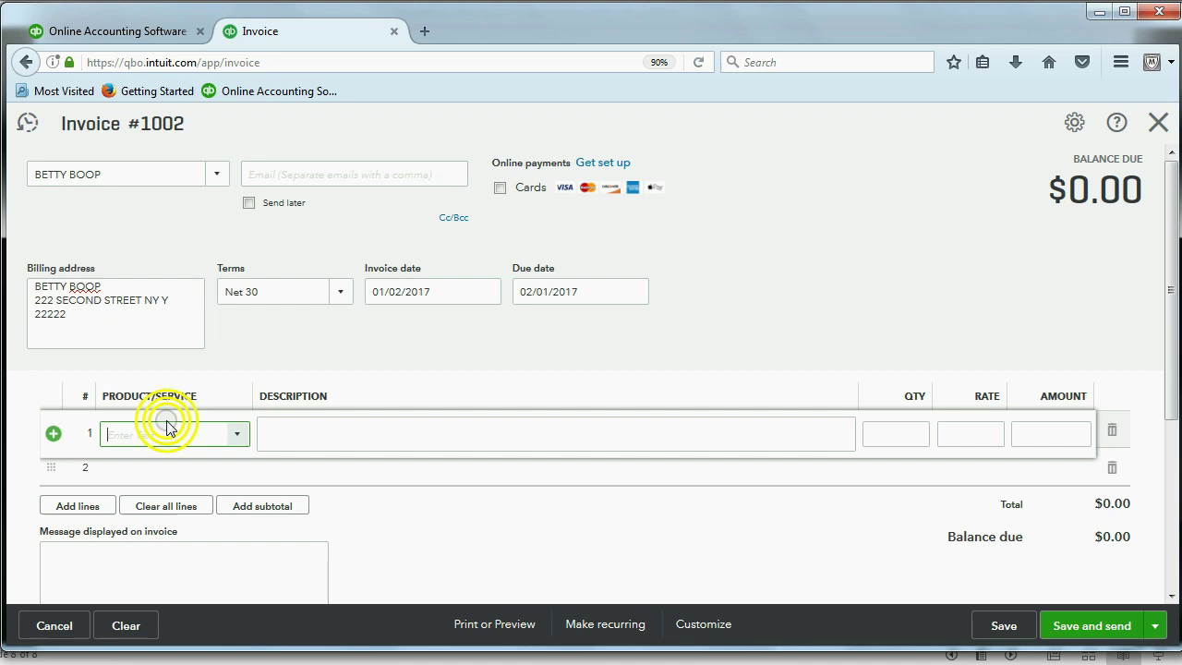
{"action": "left_click", "coordinate": [238, 436]}
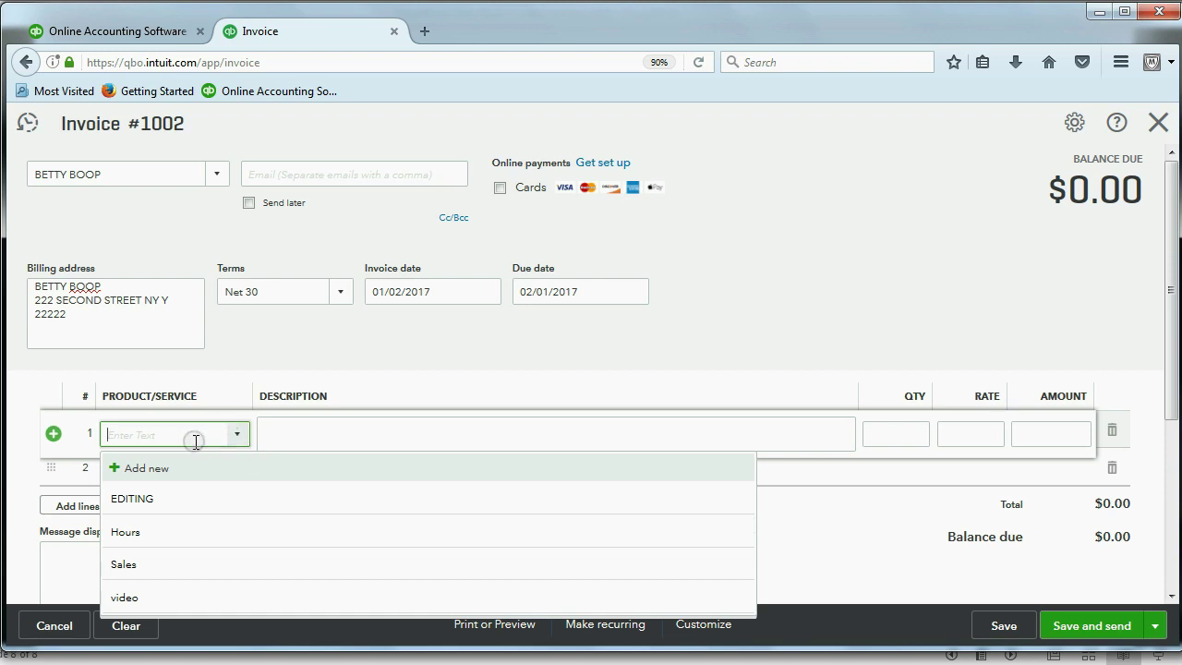
{"action": "left_click", "coordinate": [150, 503]}
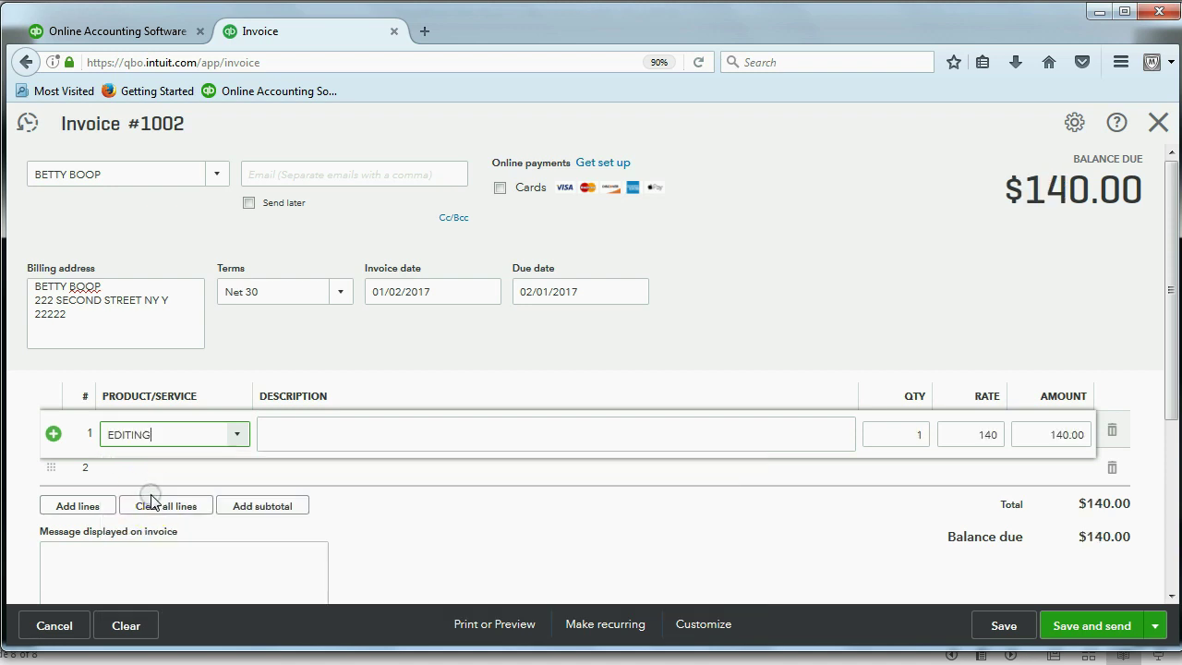
{"action": "left_click", "coordinate": [967, 431]}
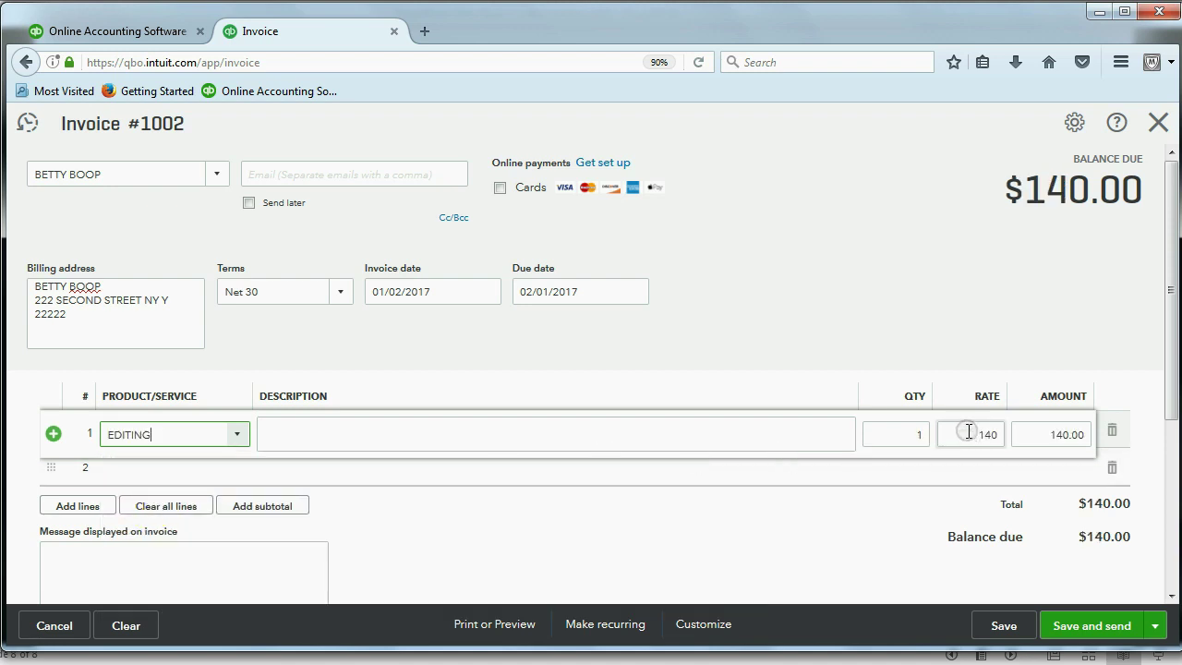
{"action": "left_click", "coordinate": [967, 431]}
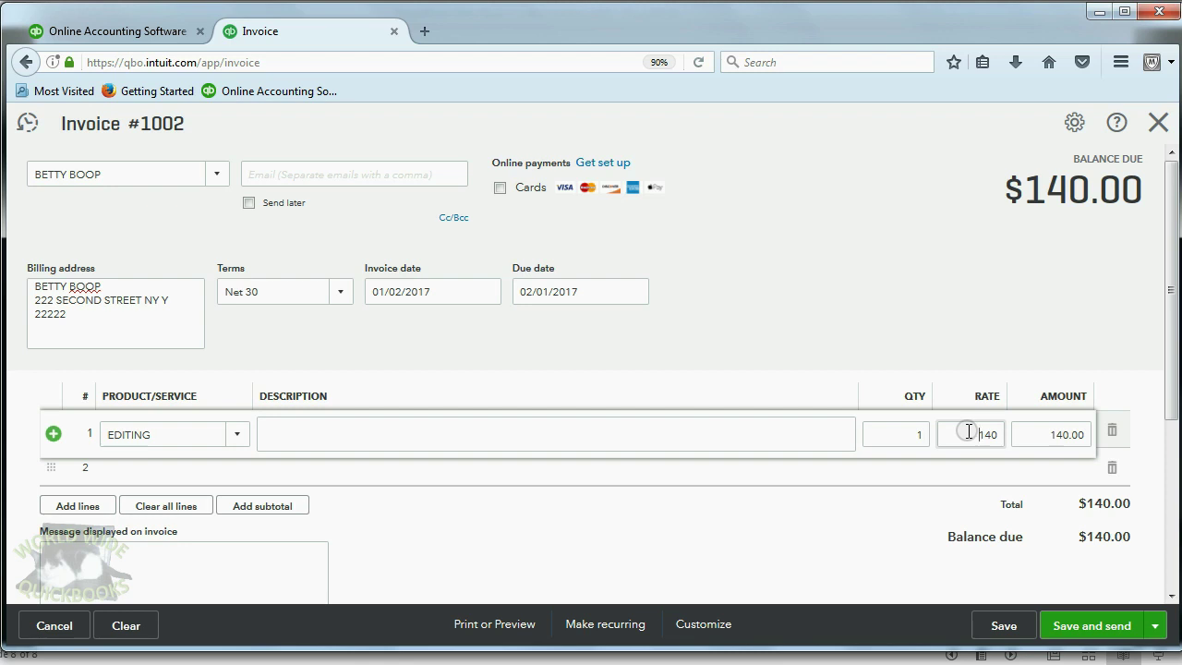
{"action": "double_click", "coordinate": [910, 434]}
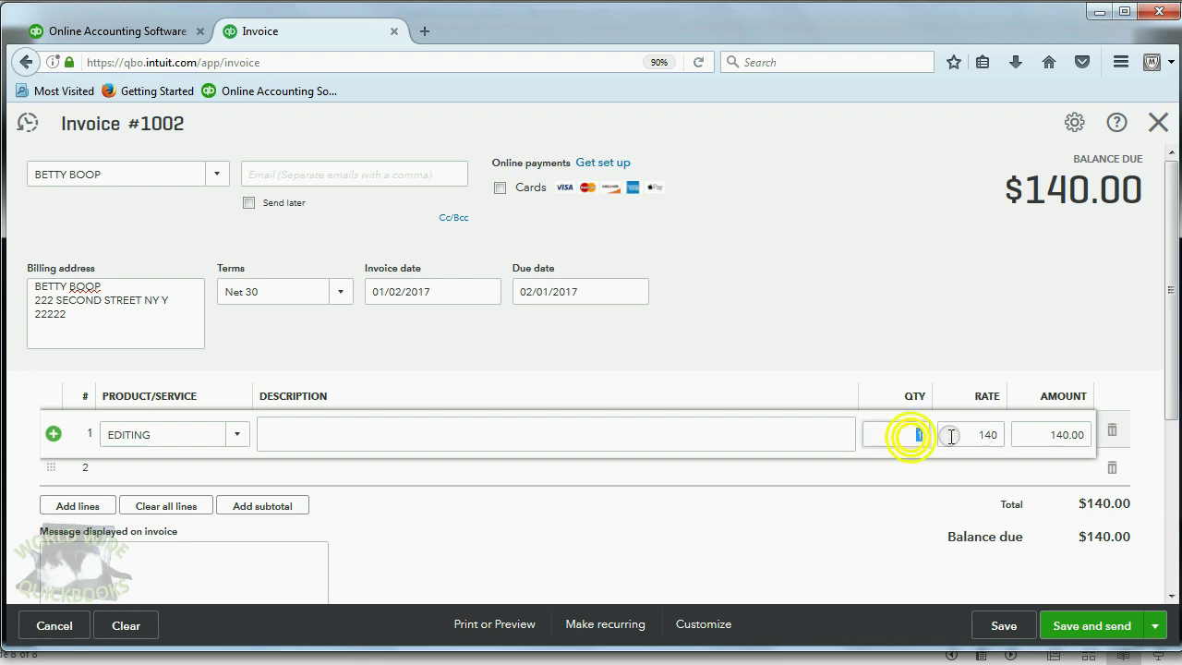
{"action": "type", "text": "10"}
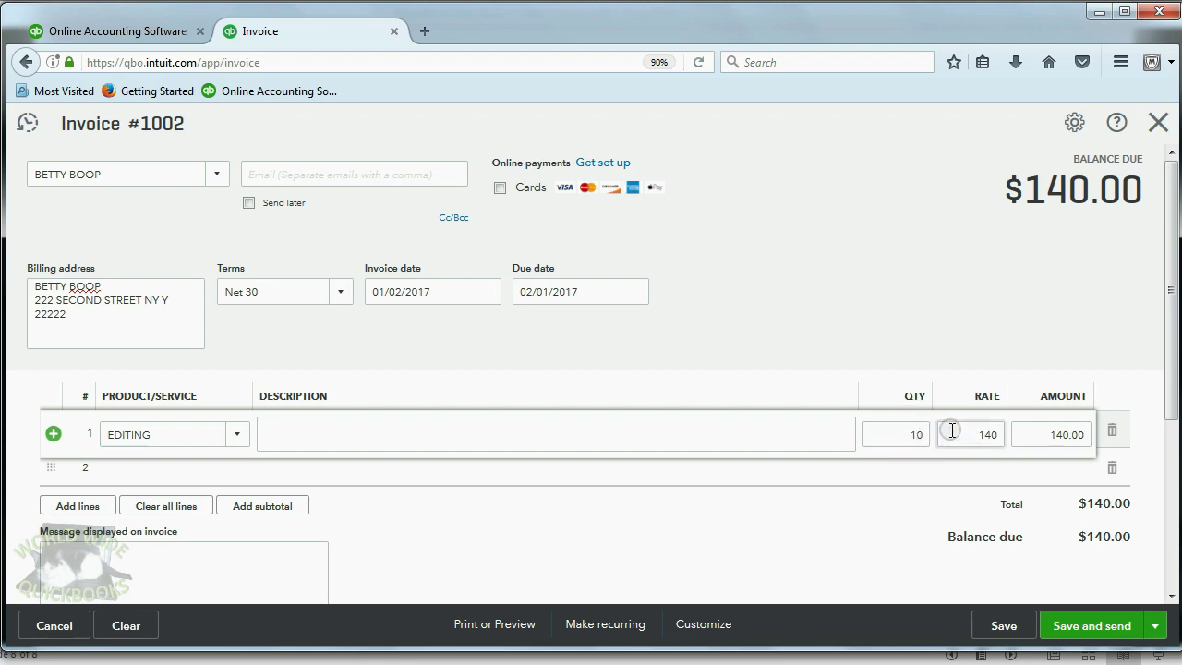
{"action": "left_click", "coordinate": [643, 441]}
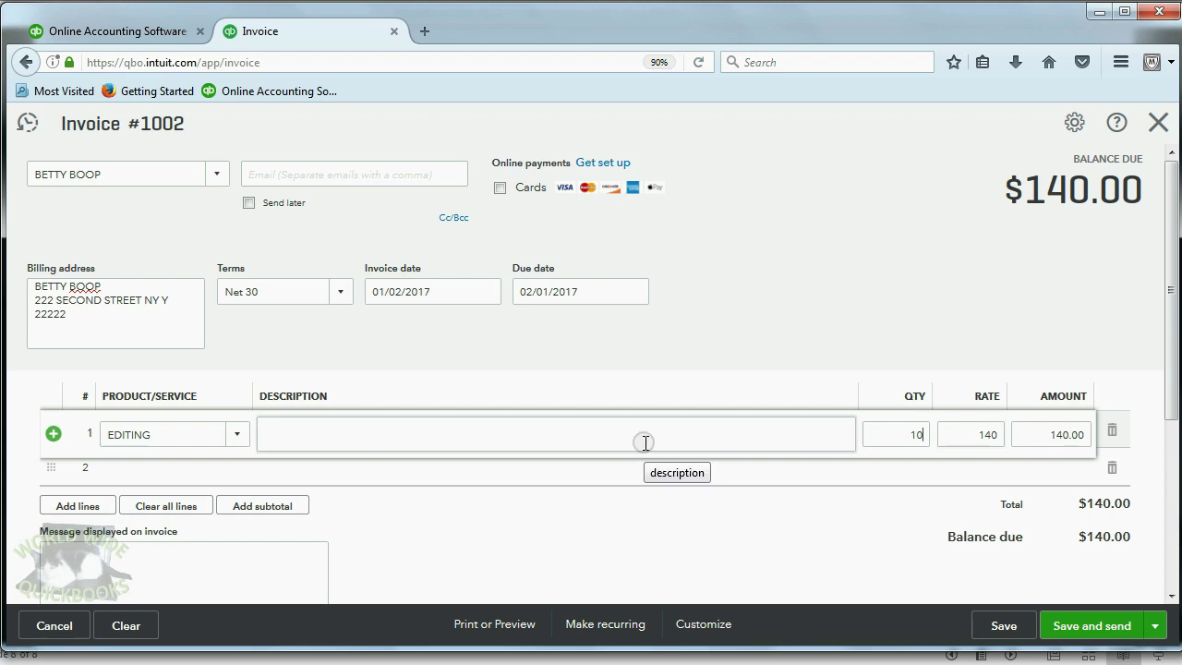
{"action": "left_click", "coordinate": [910, 434]}
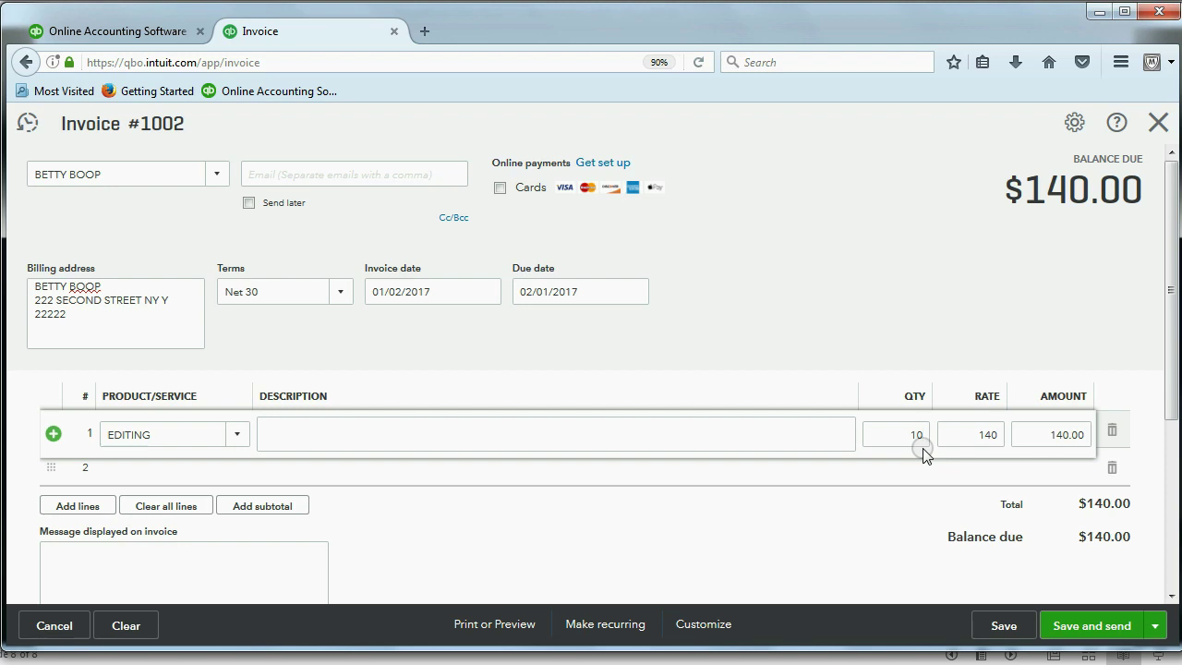
{"action": "key", "text": "Tab"}
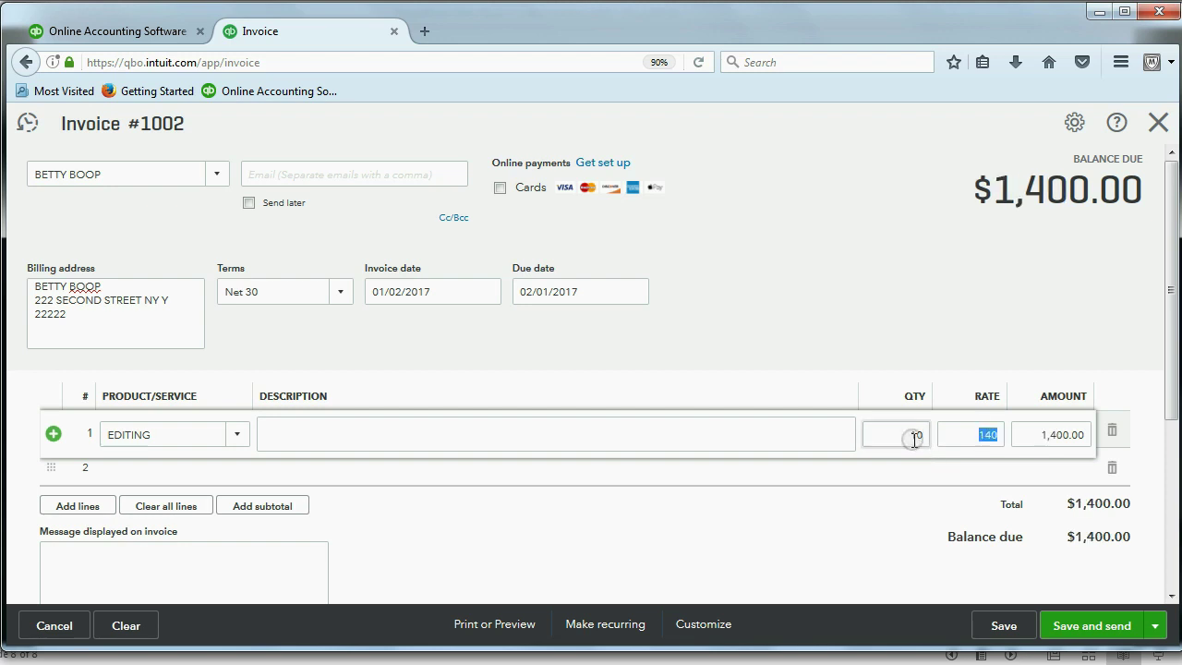
- Check the quantity and rate on the EDITING line, save the invoice without sending it, and close the invoice form
{"action": "left_click", "coordinate": [910, 434]}
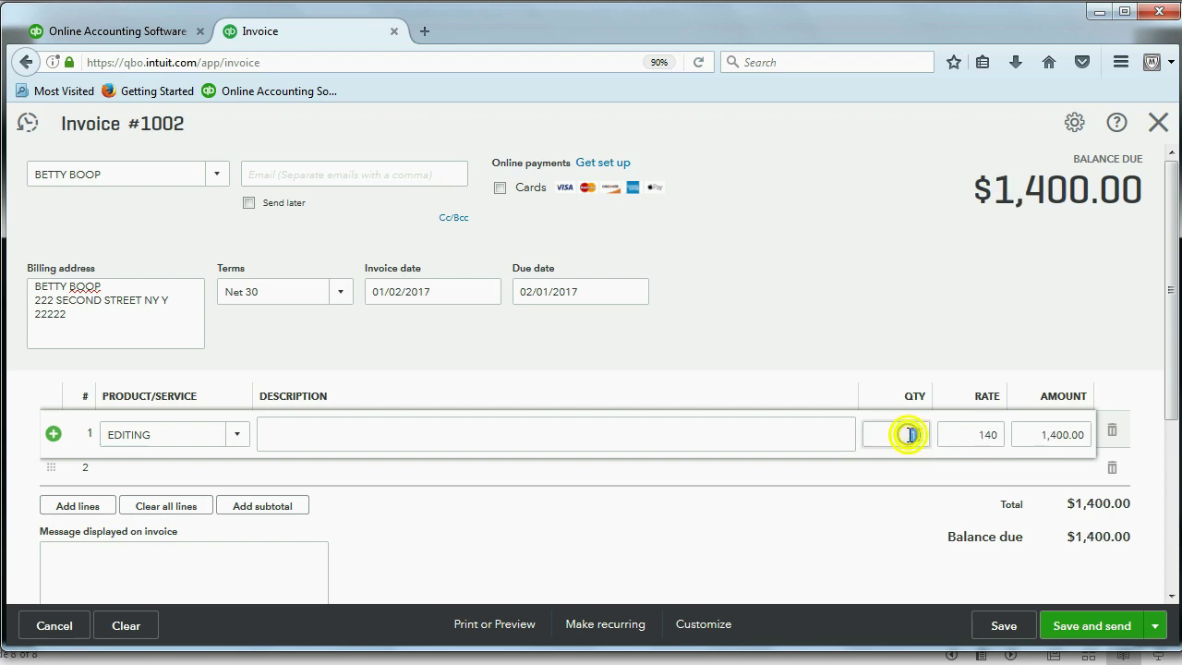
{"action": "left_click", "coordinate": [953, 434]}
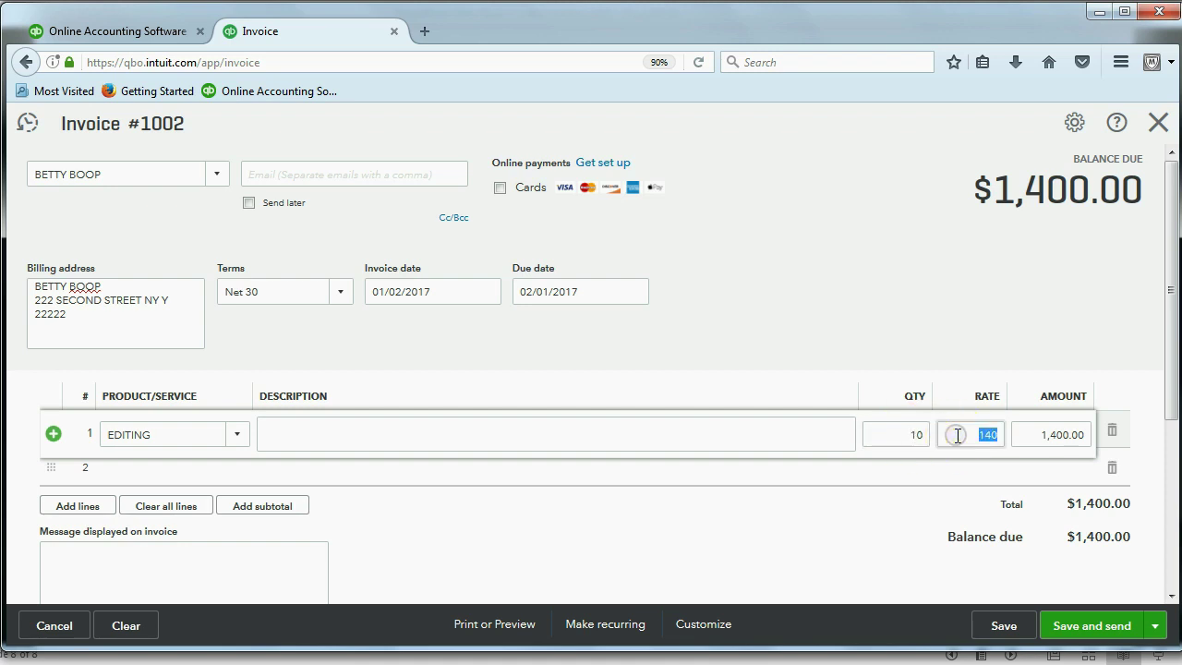
{"action": "left_click", "coordinate": [951, 435]}
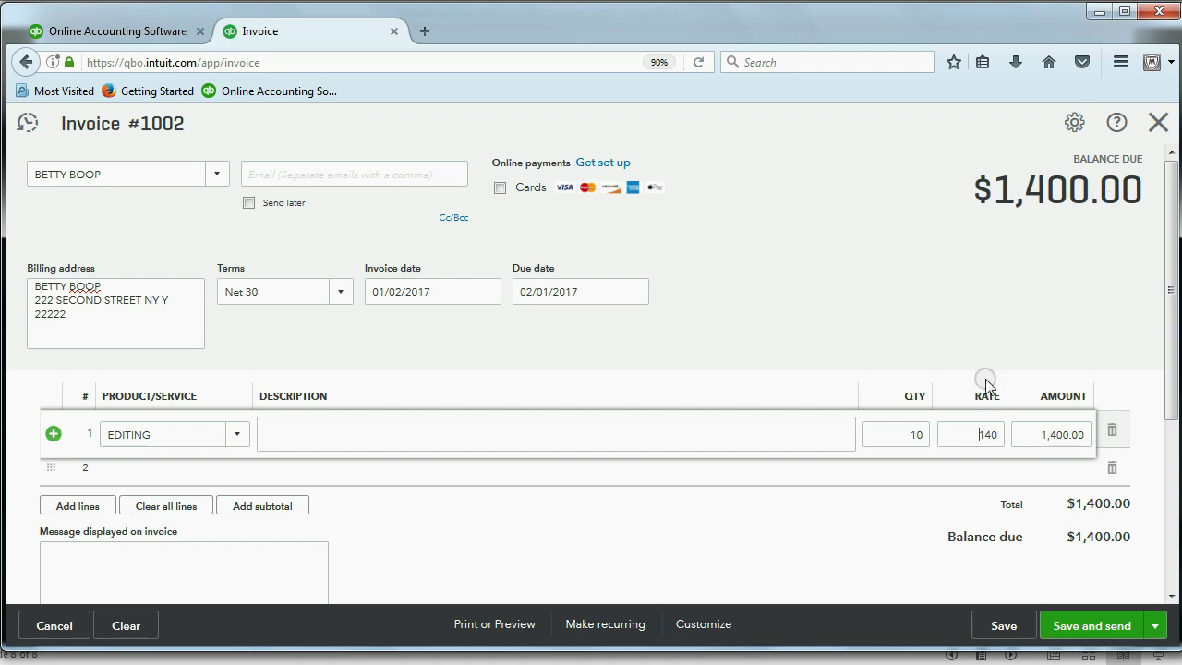
{"action": "left_click", "coordinate": [1005, 628]}
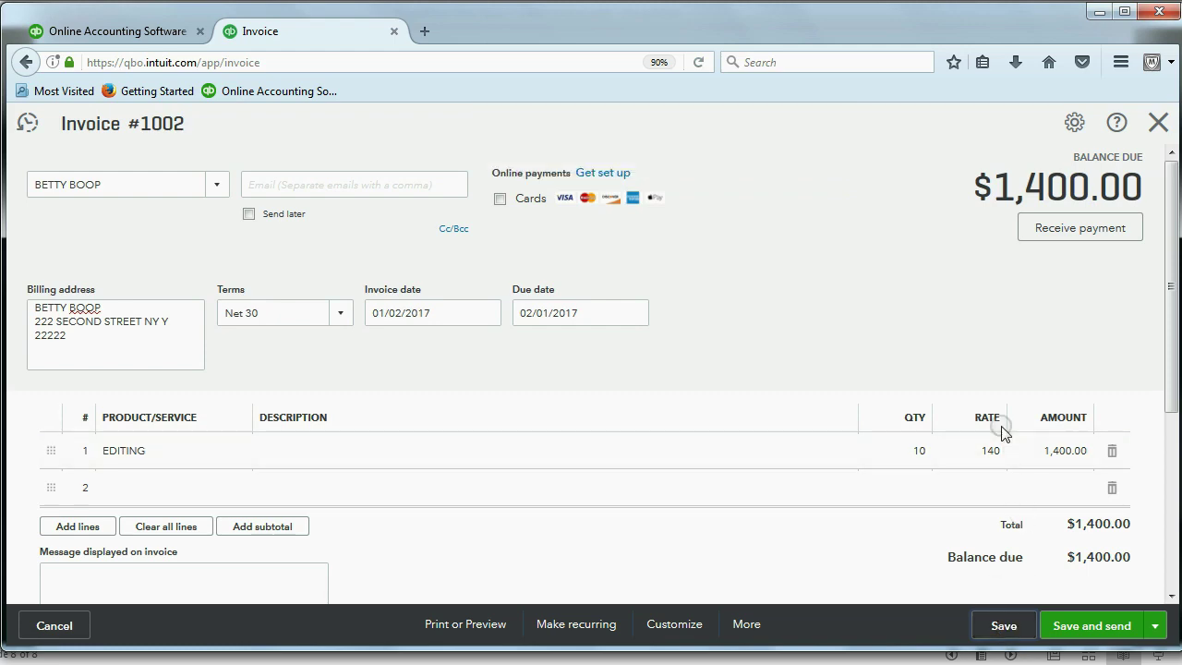
{"action": "left_click", "coordinate": [1156, 123]}
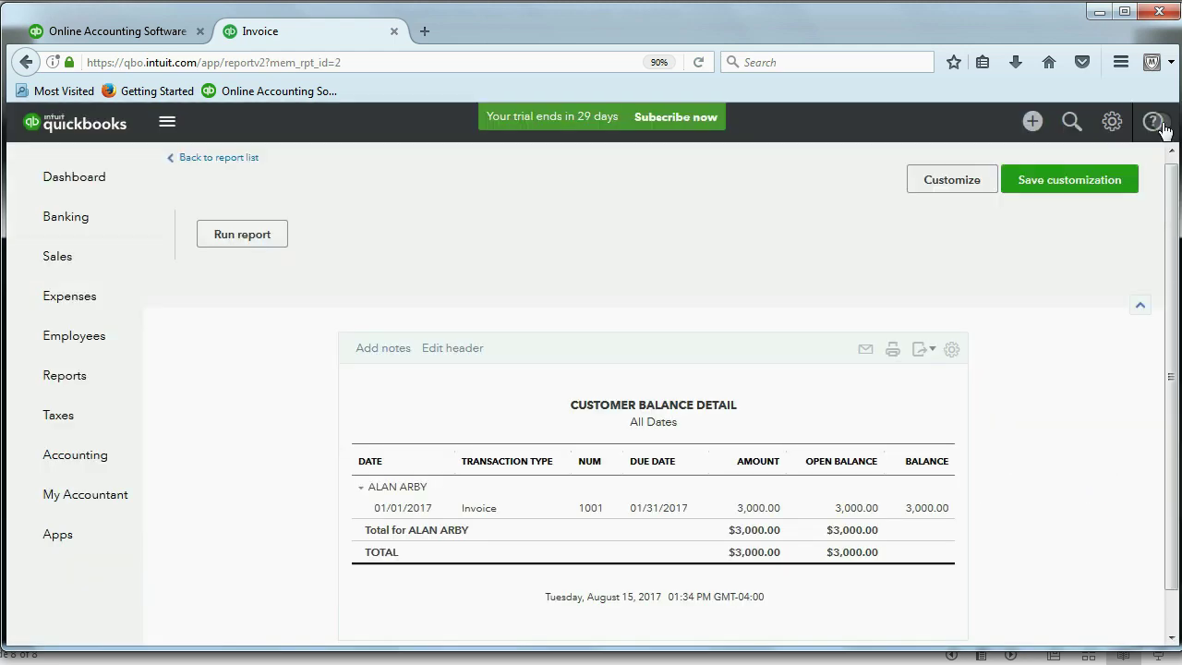
- Open the saved Trial Balance custom report and review the accounts receivable and editing income balances
{"action": "left_click", "coordinate": [59, 377]}
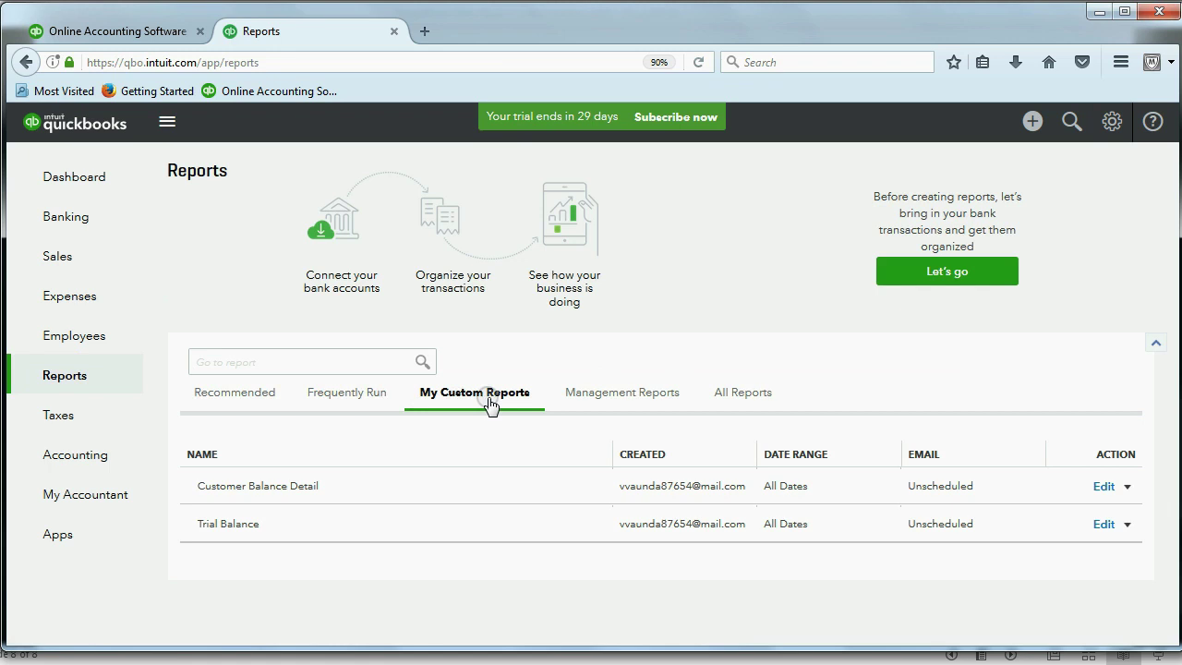
{"action": "left_click", "coordinate": [242, 526]}
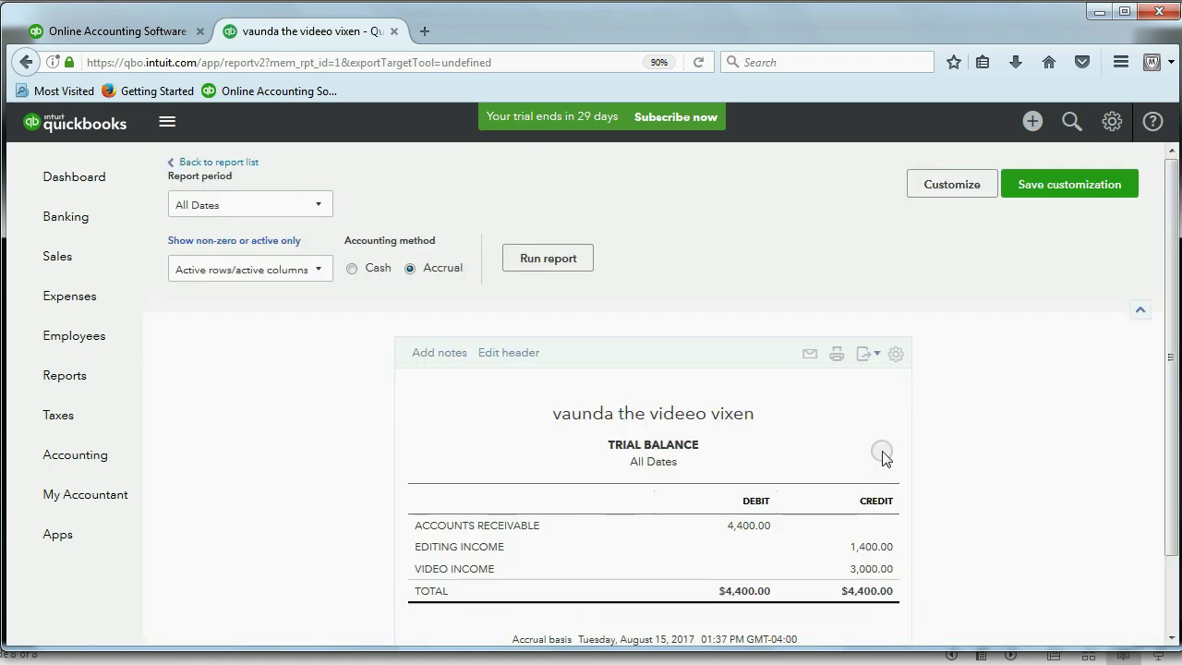
{"action": "scroll", "coordinate": [882, 457], "scroll_direction": "down", "scroll_amount": 2}
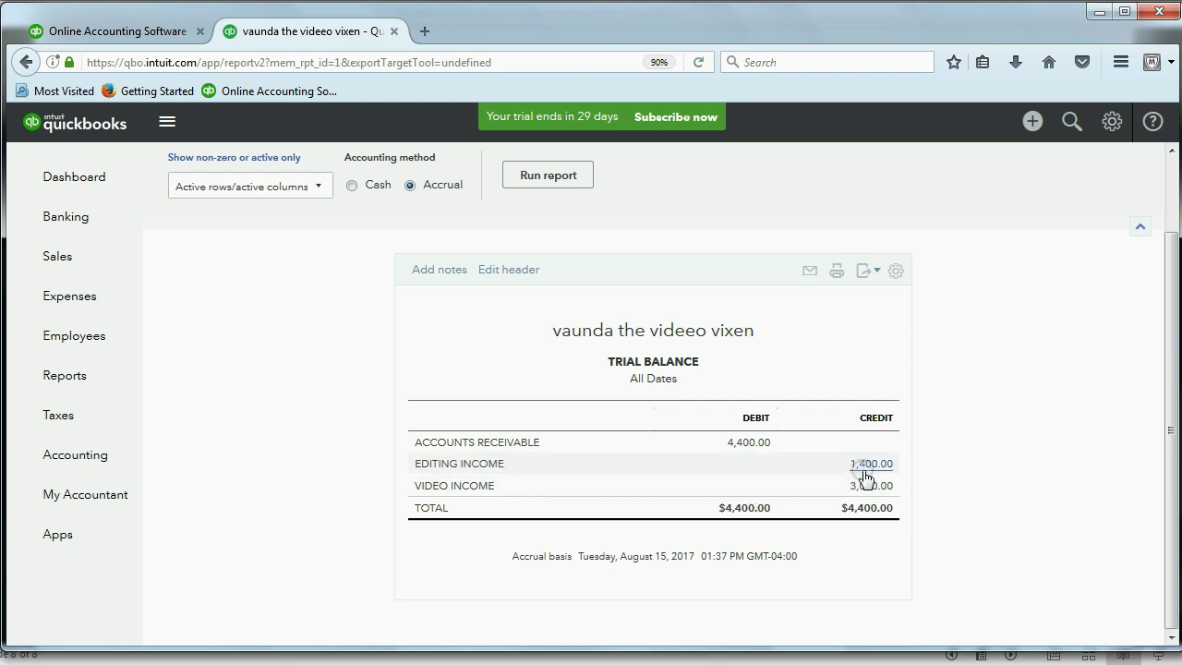
{"action": "left_click", "coordinate": [748, 444]}
- Open the saved Customer Balance Detail custom report and review both customers' open invoices and the overall total
{"action": "left_click", "coordinate": [63, 377]}
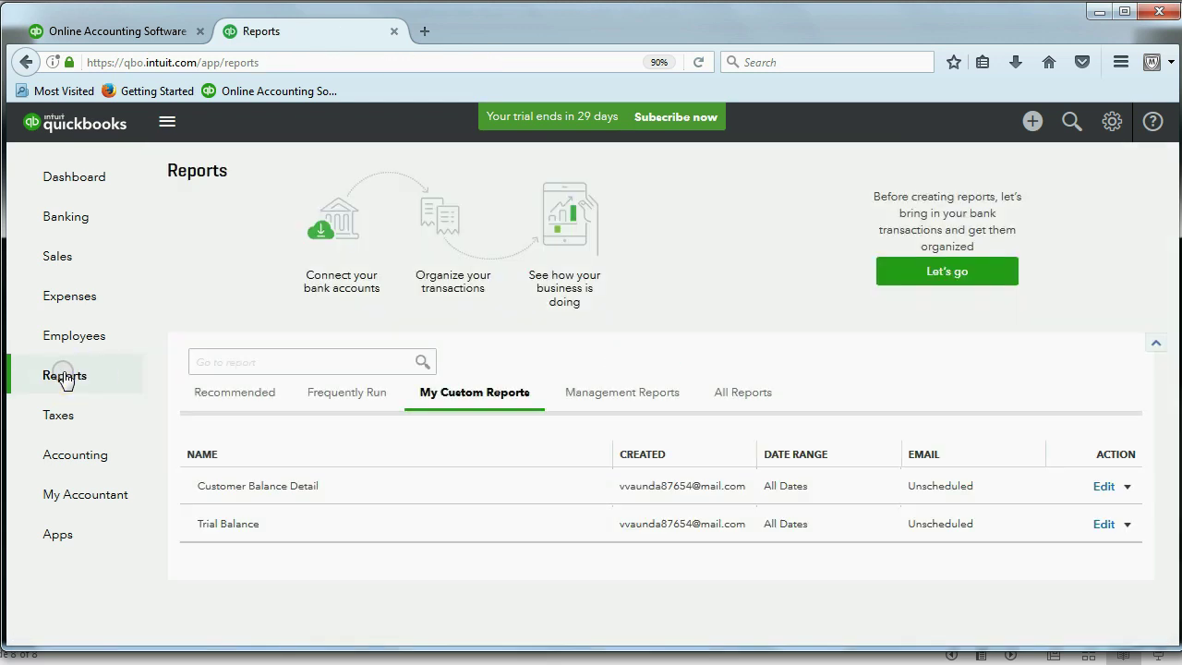
{"action": "left_click", "coordinate": [427, 401]}
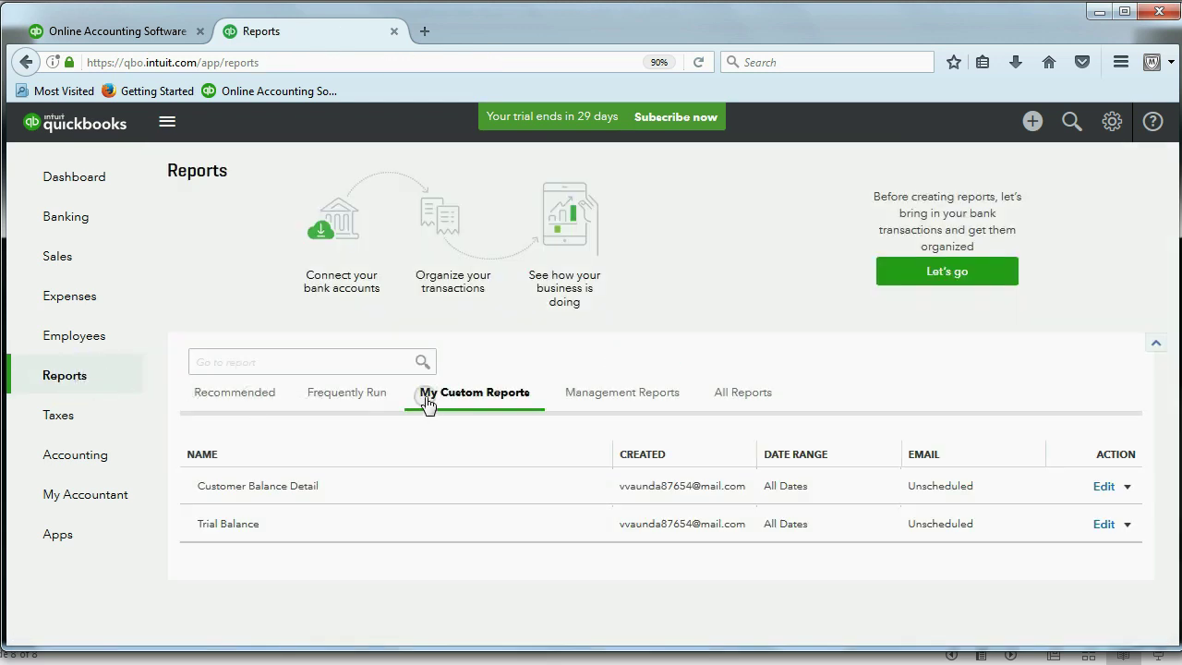
{"action": "left_click", "coordinate": [508, 410]}
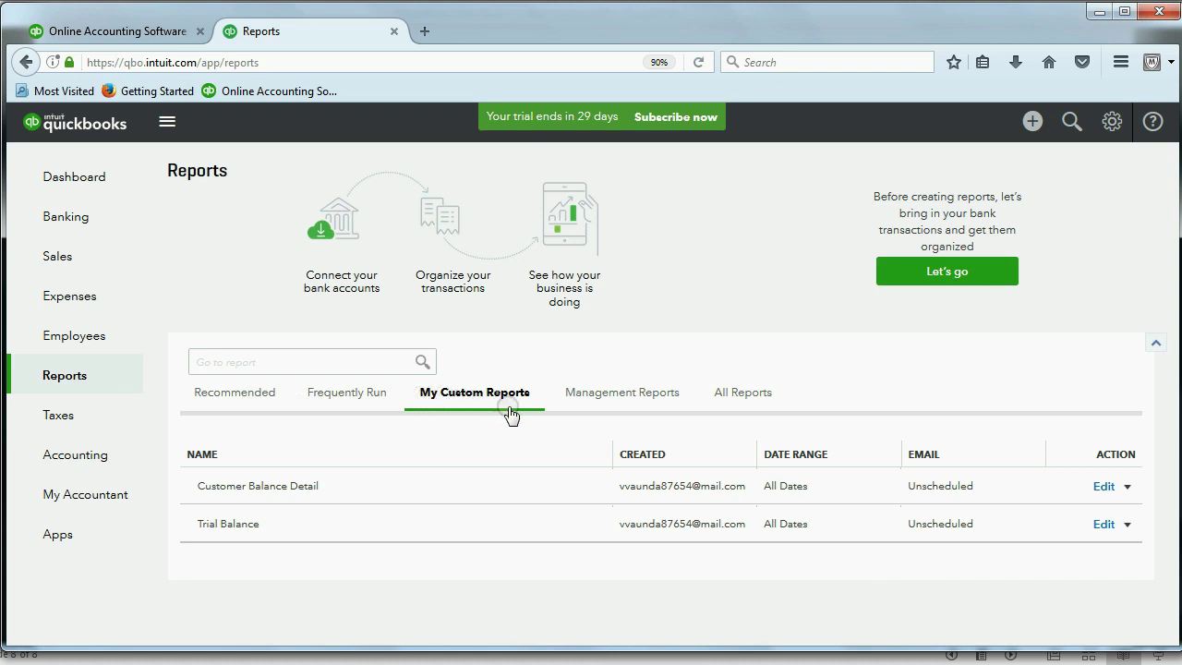
{"action": "left_click", "coordinate": [244, 489]}
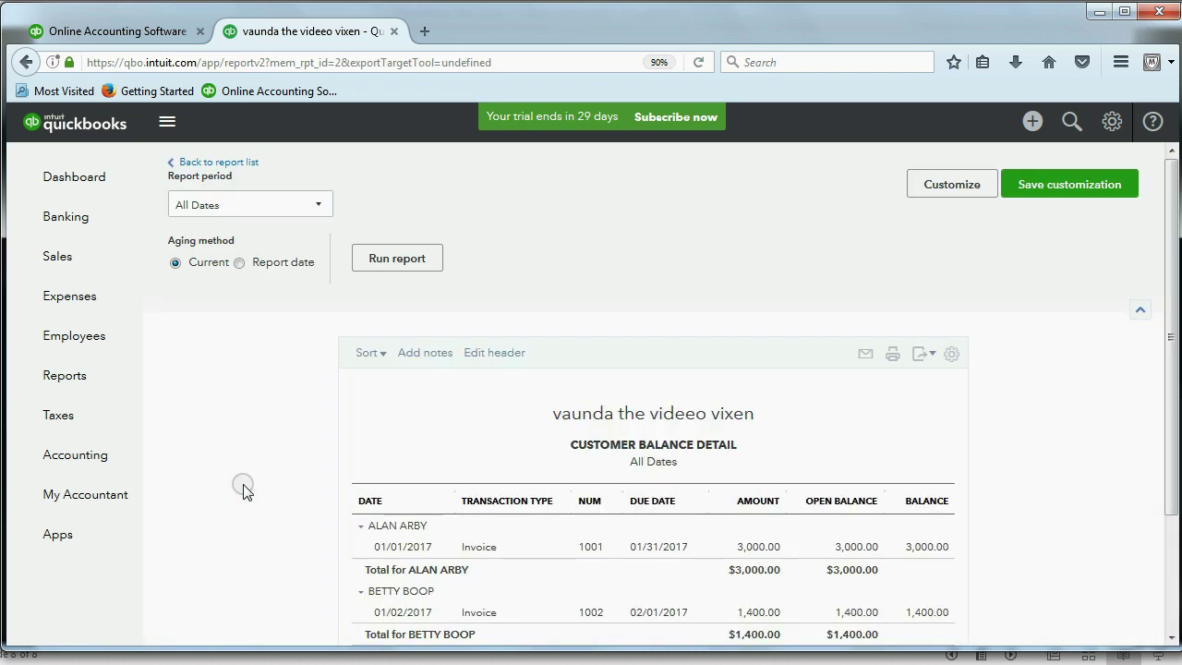
{"action": "scroll", "coordinate": [635, 401], "scroll_direction": "down", "scroll_amount": 2}
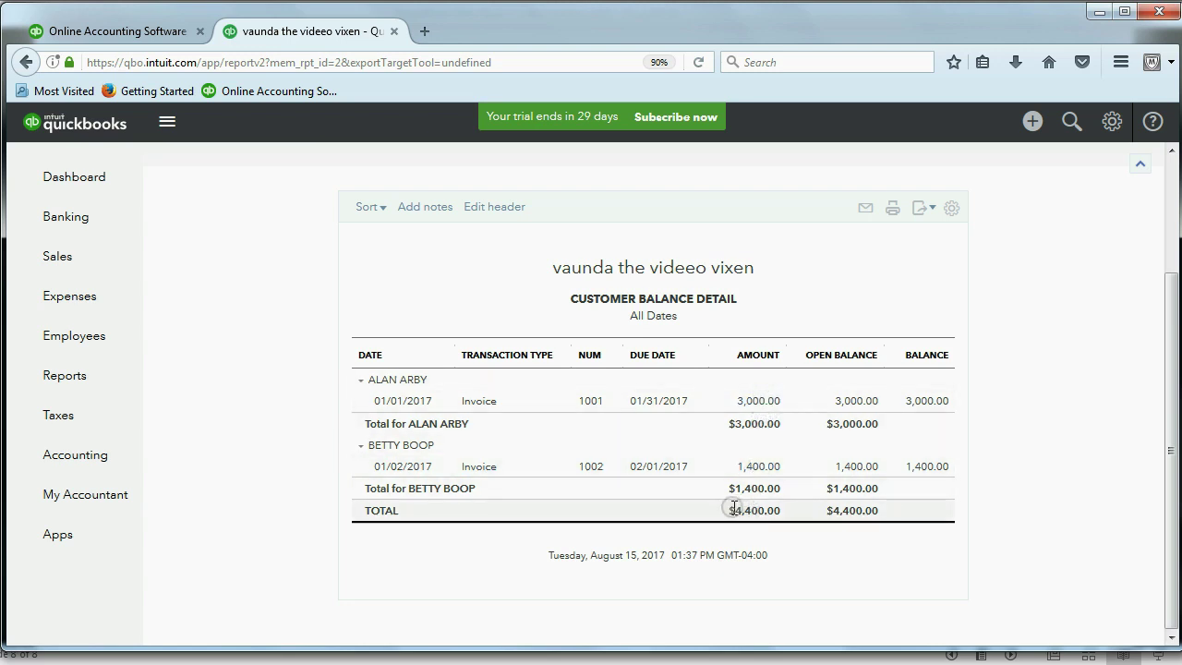
{"action": "left_click_drag", "start_coordinate": [728, 517], "coordinate": [778, 515]}
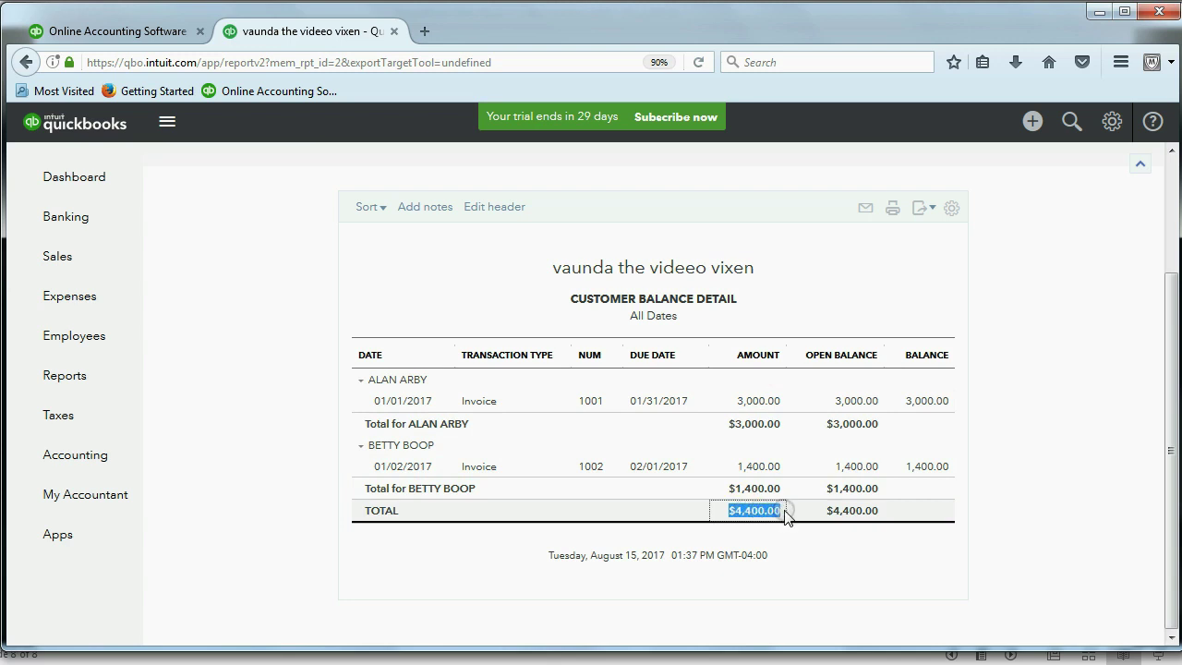
{"action": "left_click", "coordinate": [789, 515]}
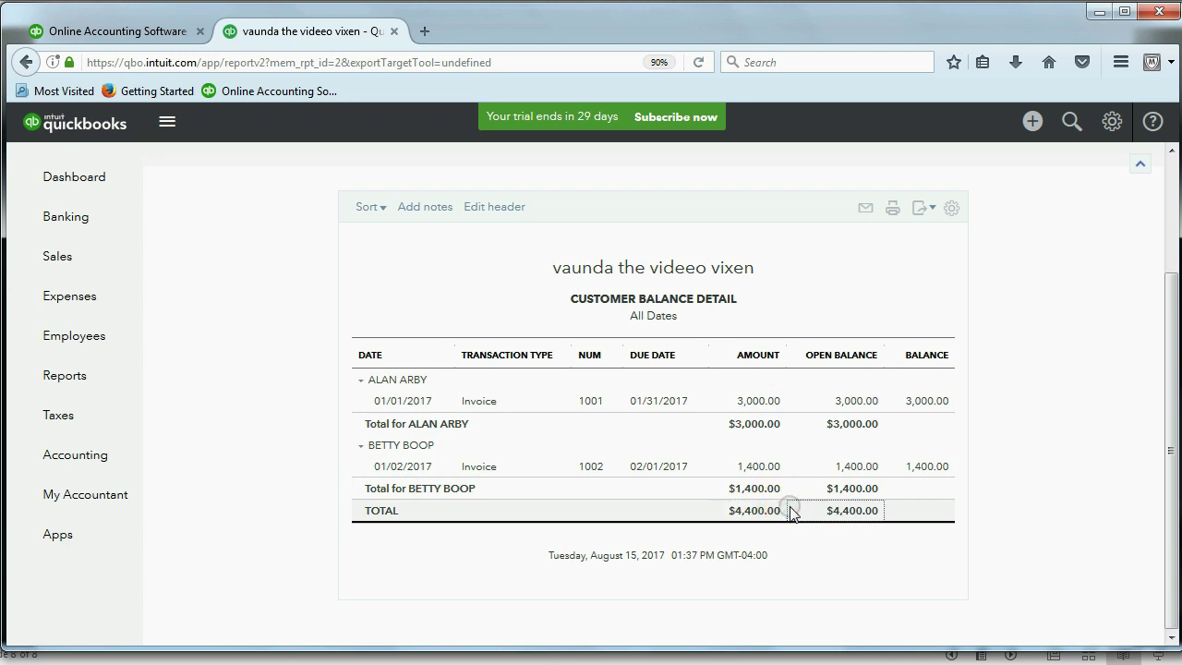